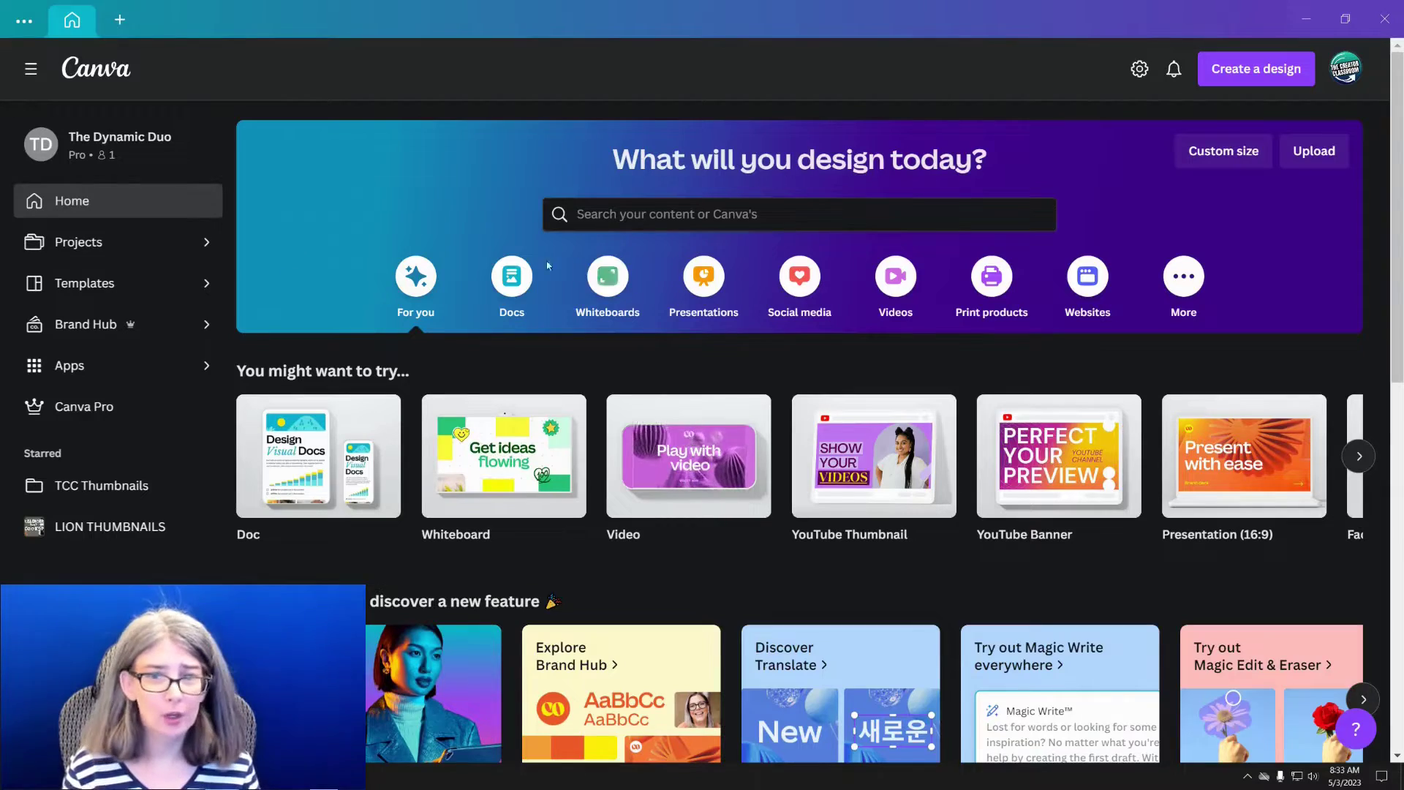
Create a new Doc holding only the 'Dream big and dare to fail.' placeholder quote.
click(513, 289)
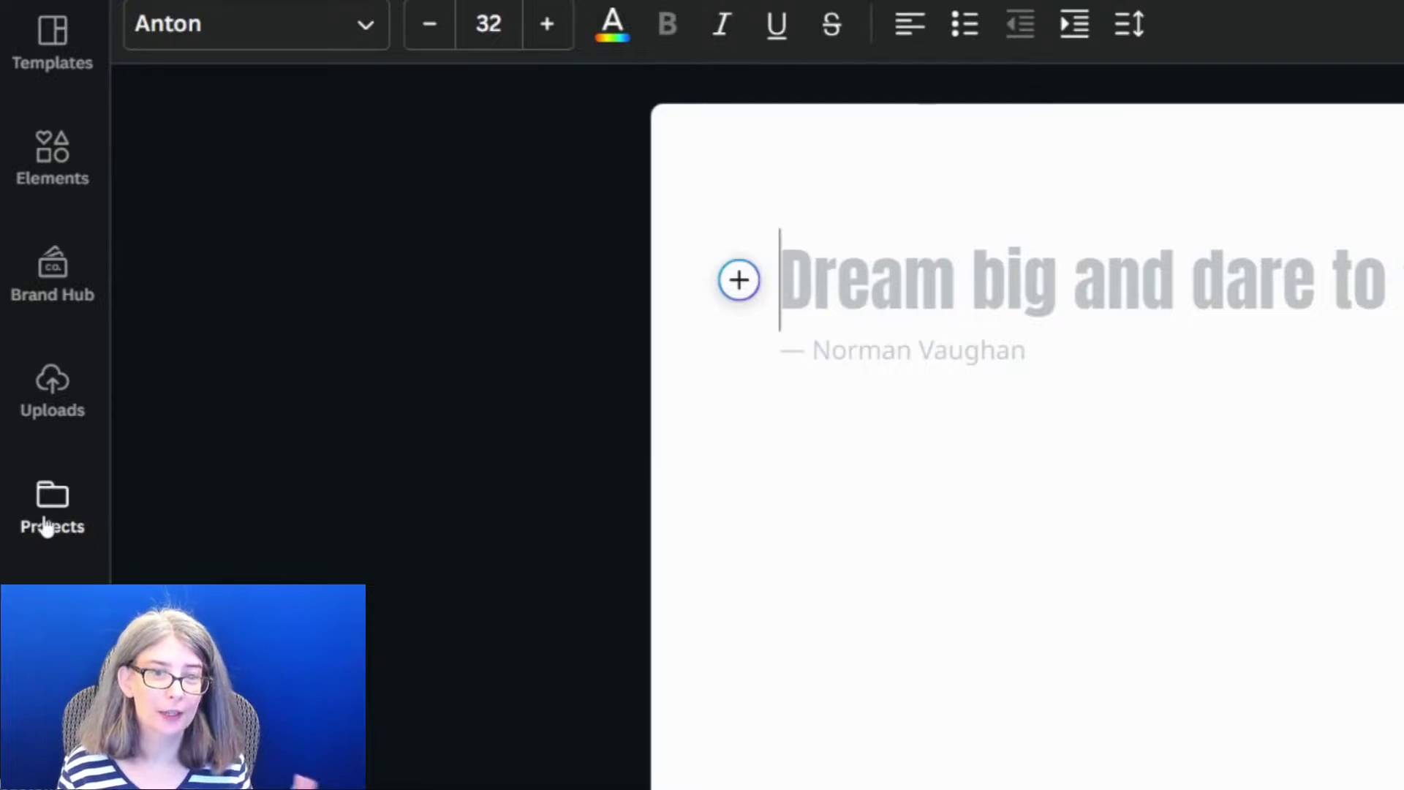
Create an empty folder named 'Photo for Projects' in Projects > Folders and open it.
click(46, 520)
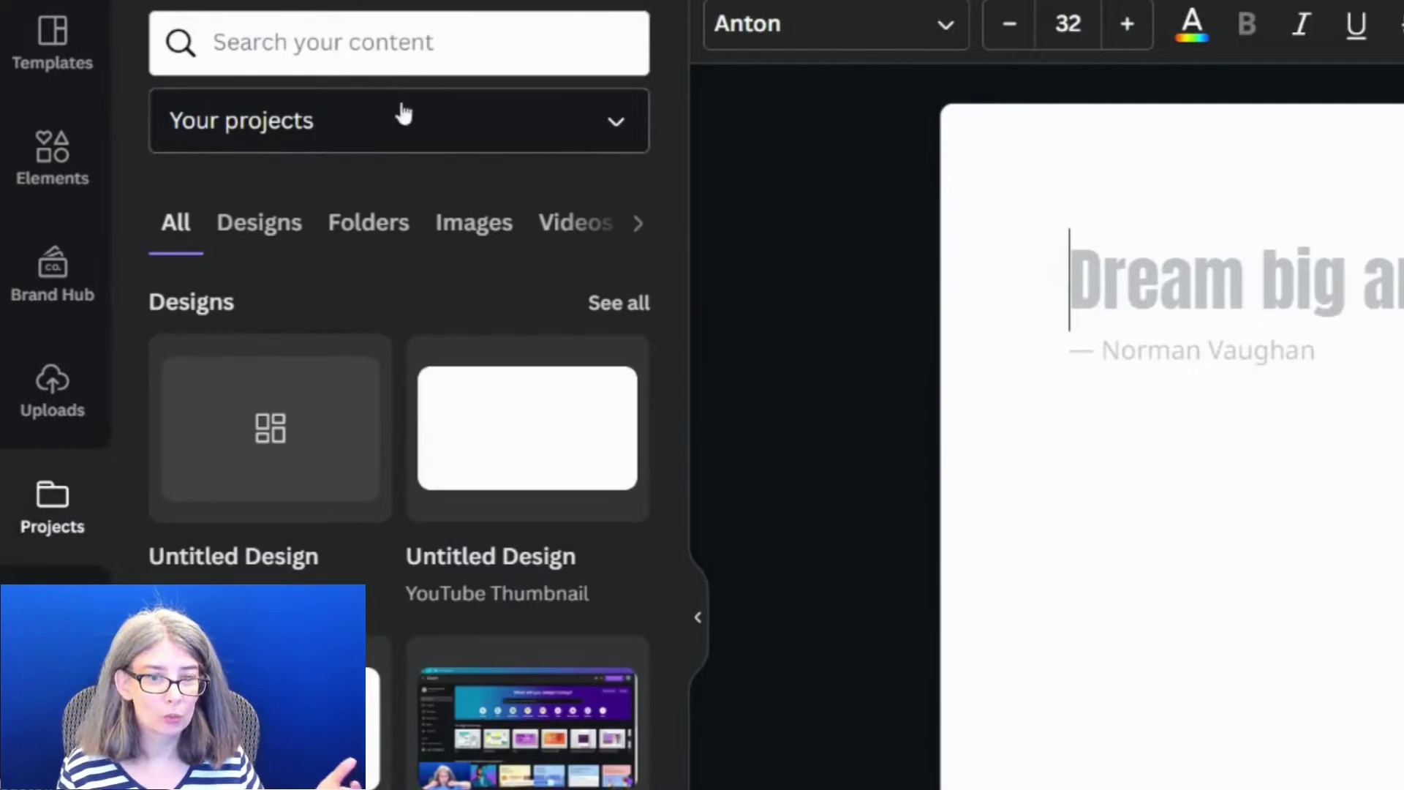
click(357, 227)
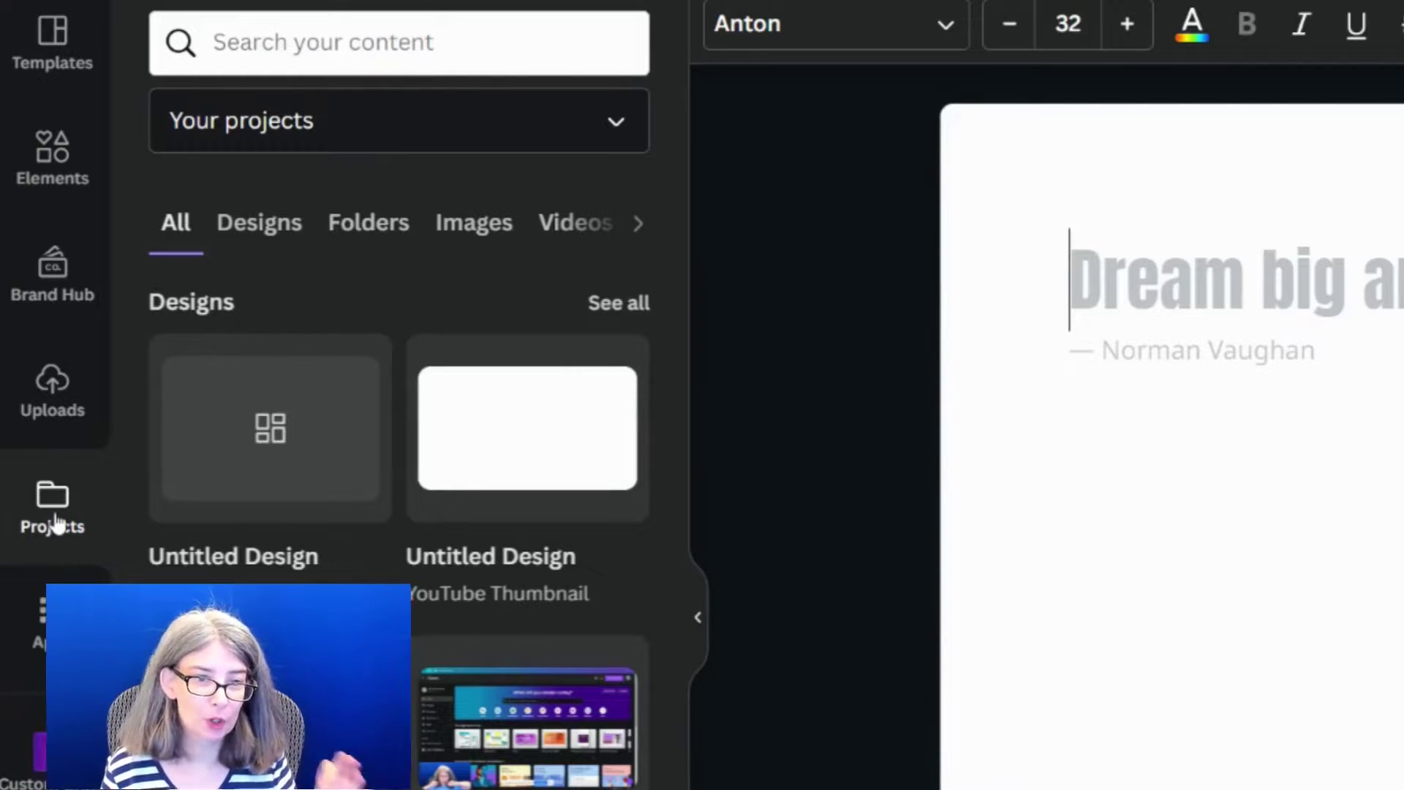
scroll(165, 761, down, 4)
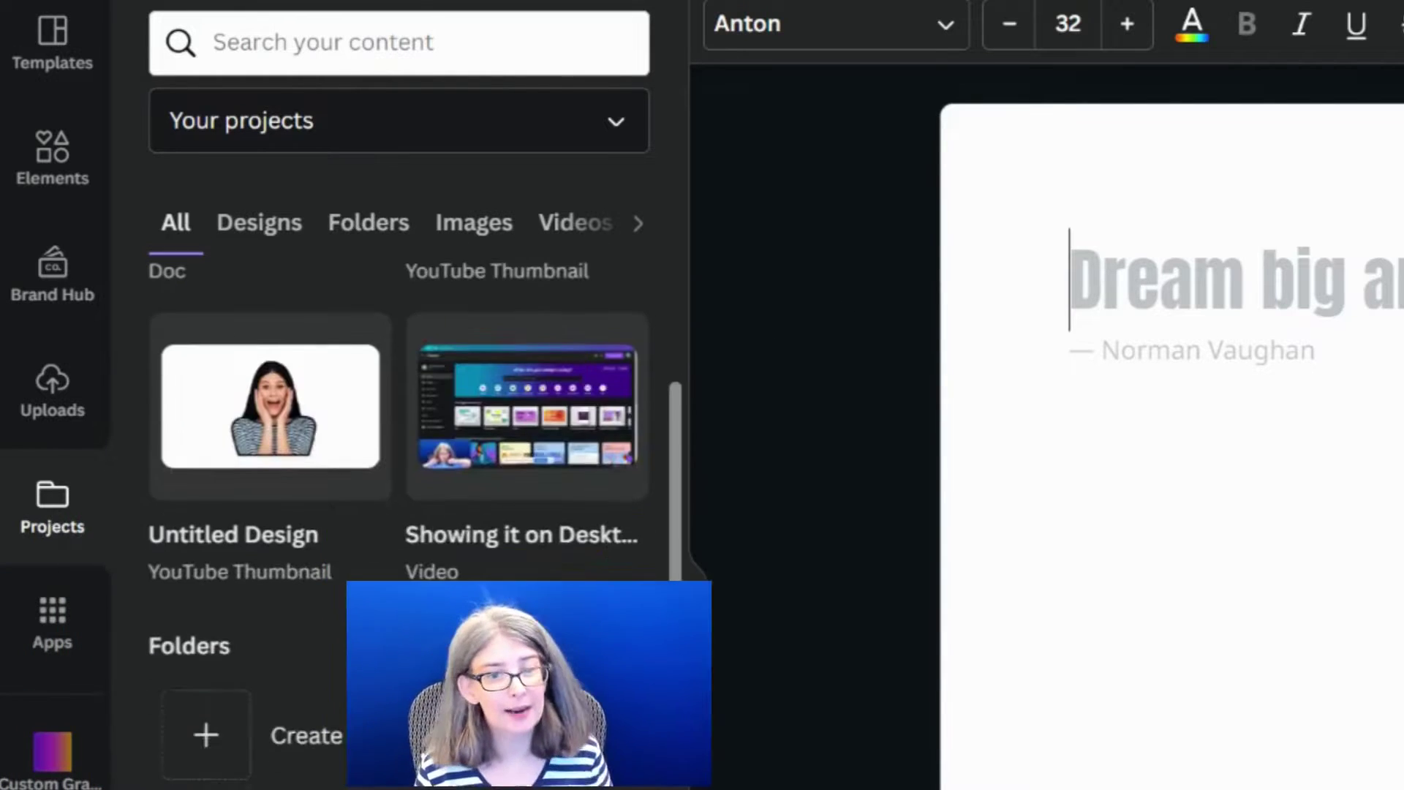
click(207, 736)
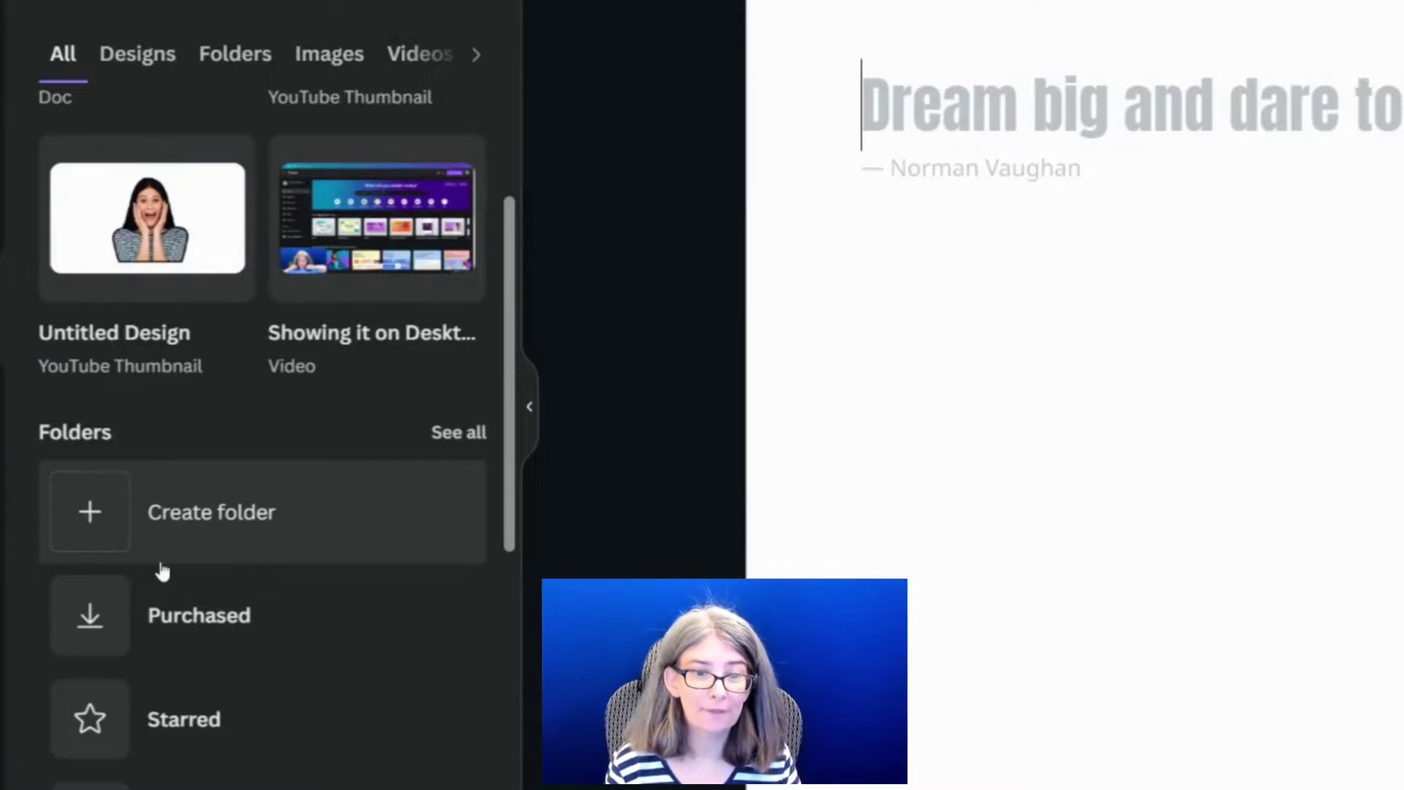
scroll(171, 722, down, 2)
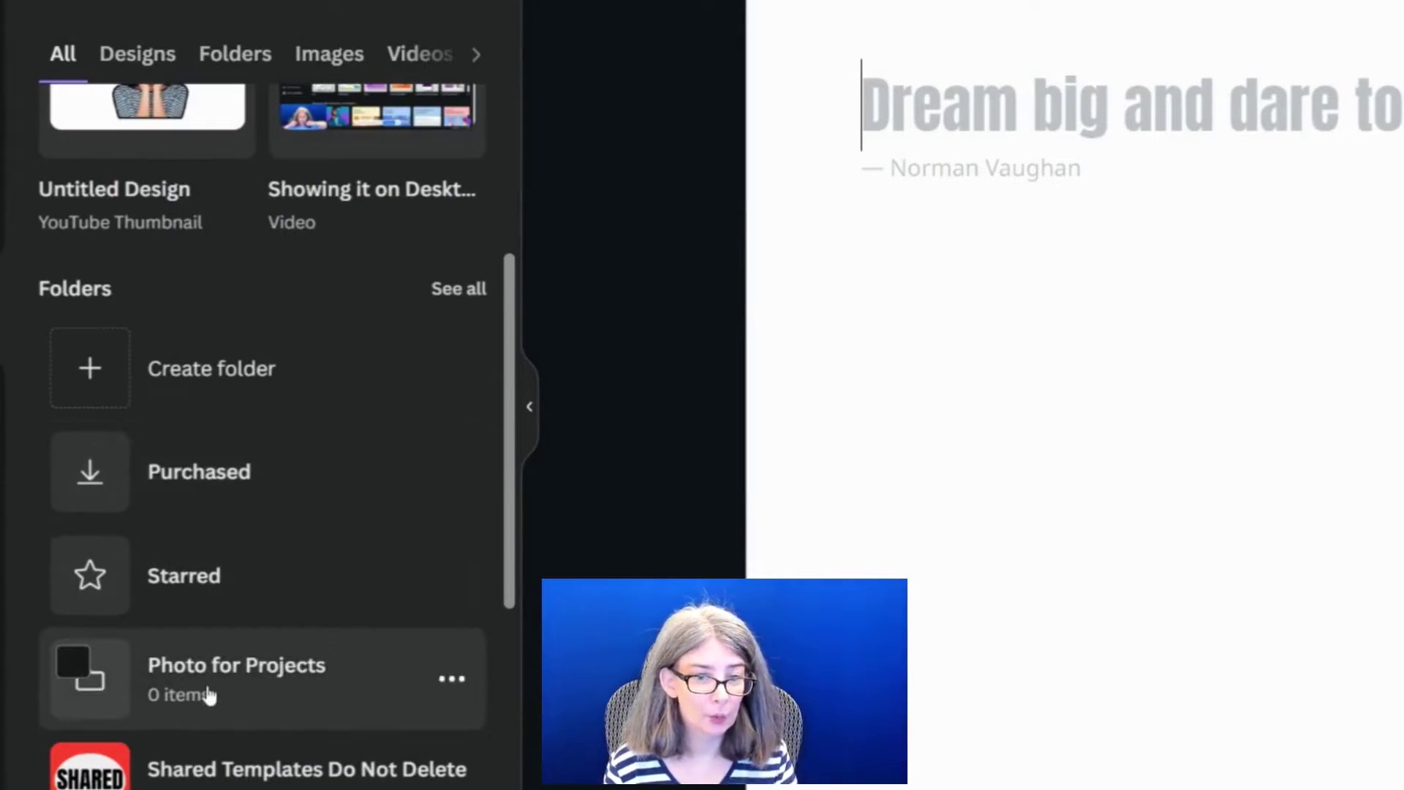
click(447, 687)
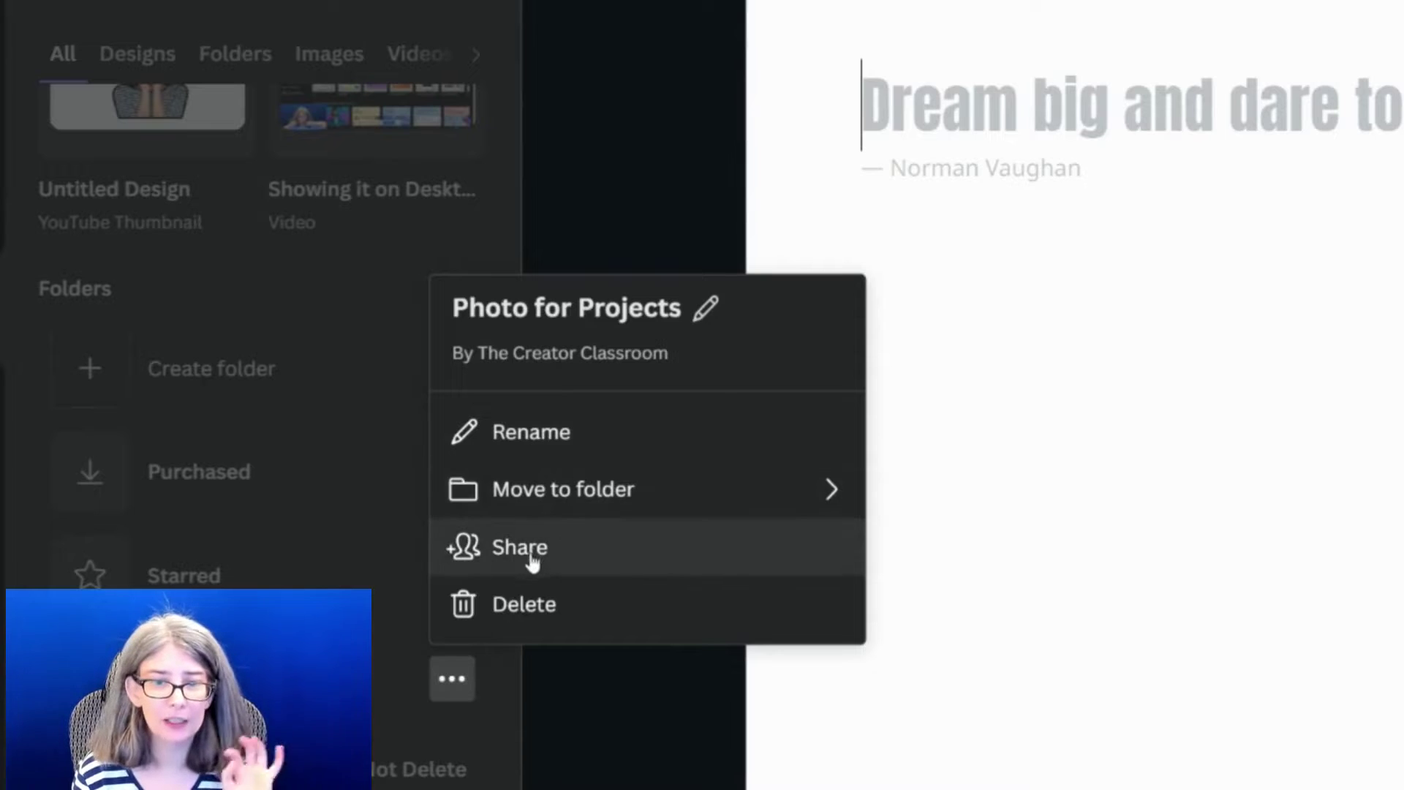
key(Escape)
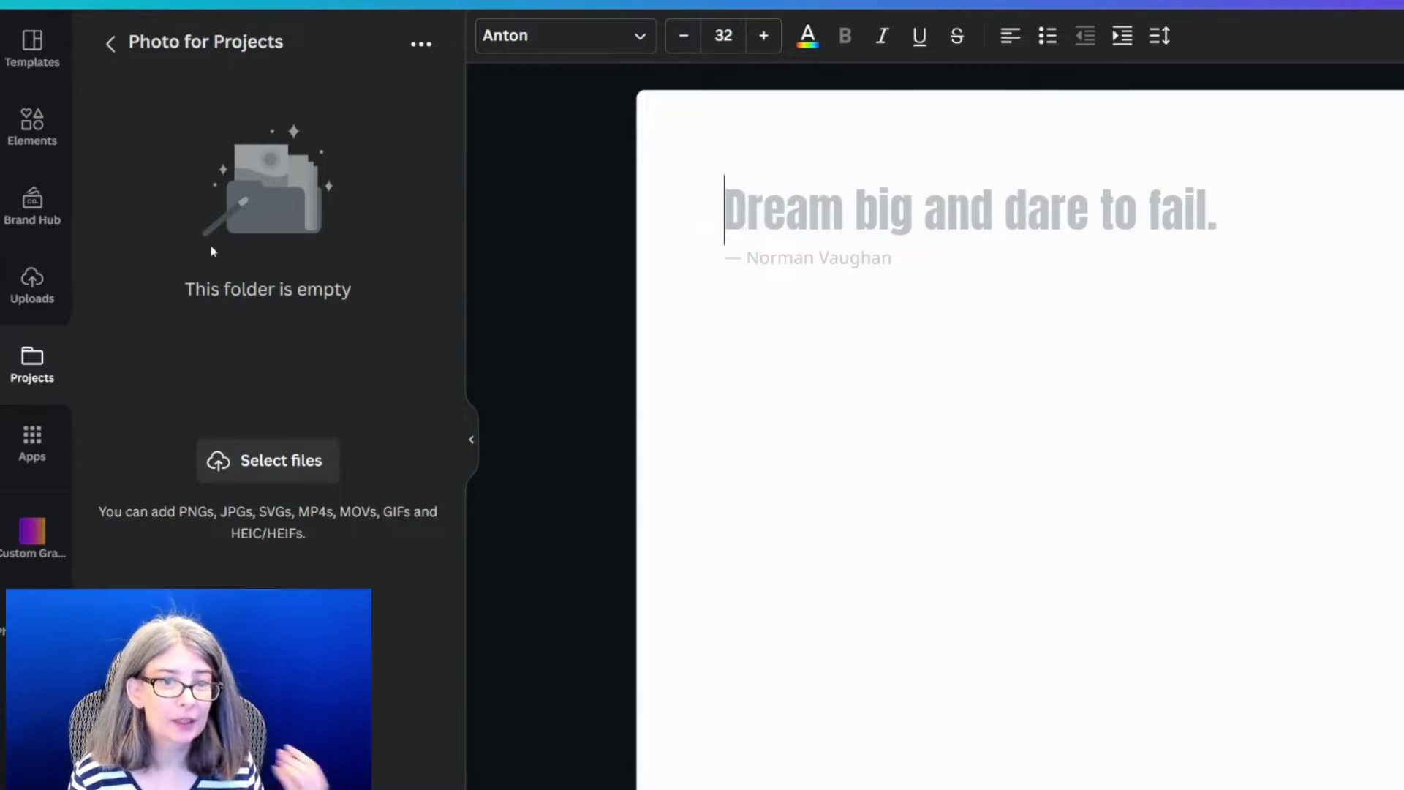
Add stock photos to the Doc: man at laptop, couple at laptop and kneading dough.
click(281, 463)
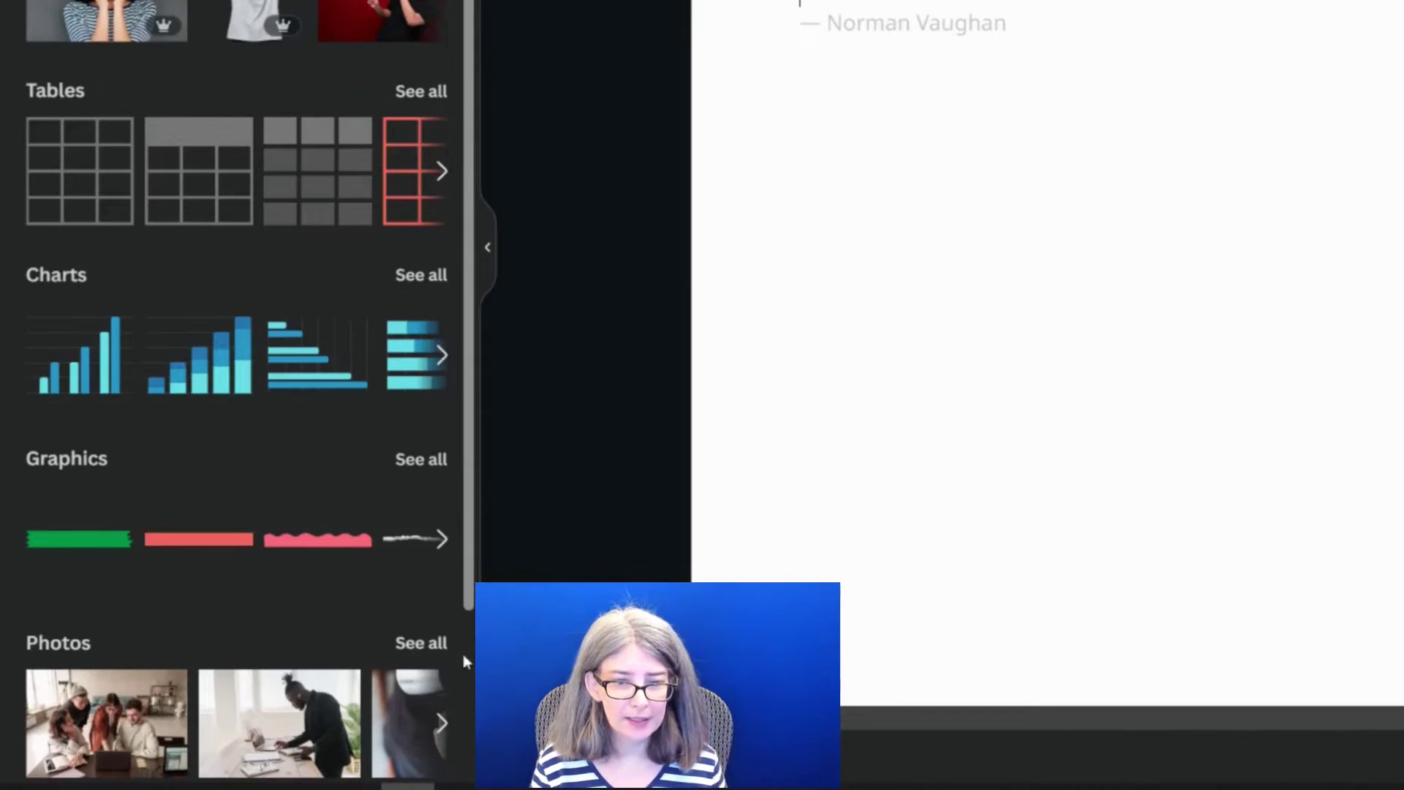
click(431, 647)
scroll(164, 337, down, 3)
scroll(164, 336, up, 2)
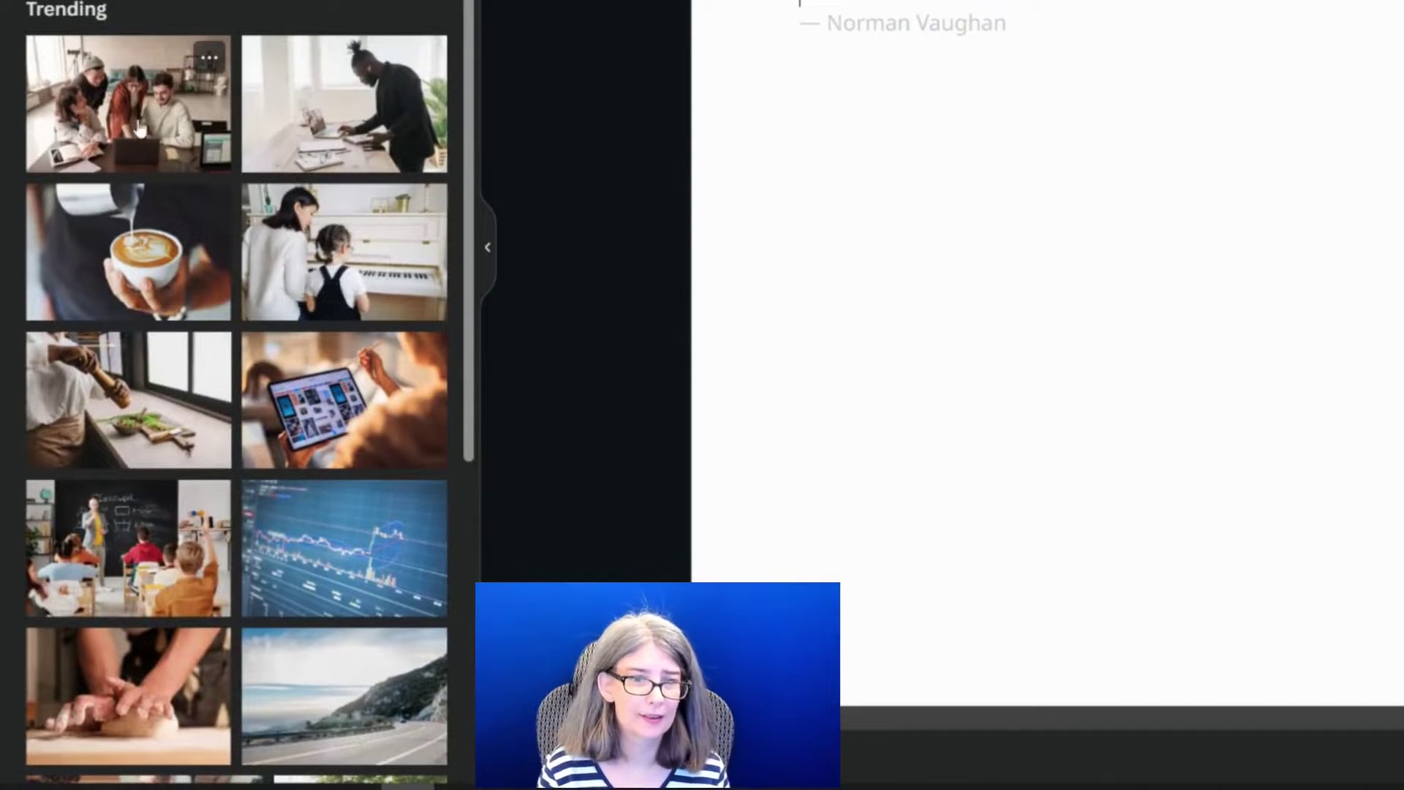
scroll(135, 125, down, 1)
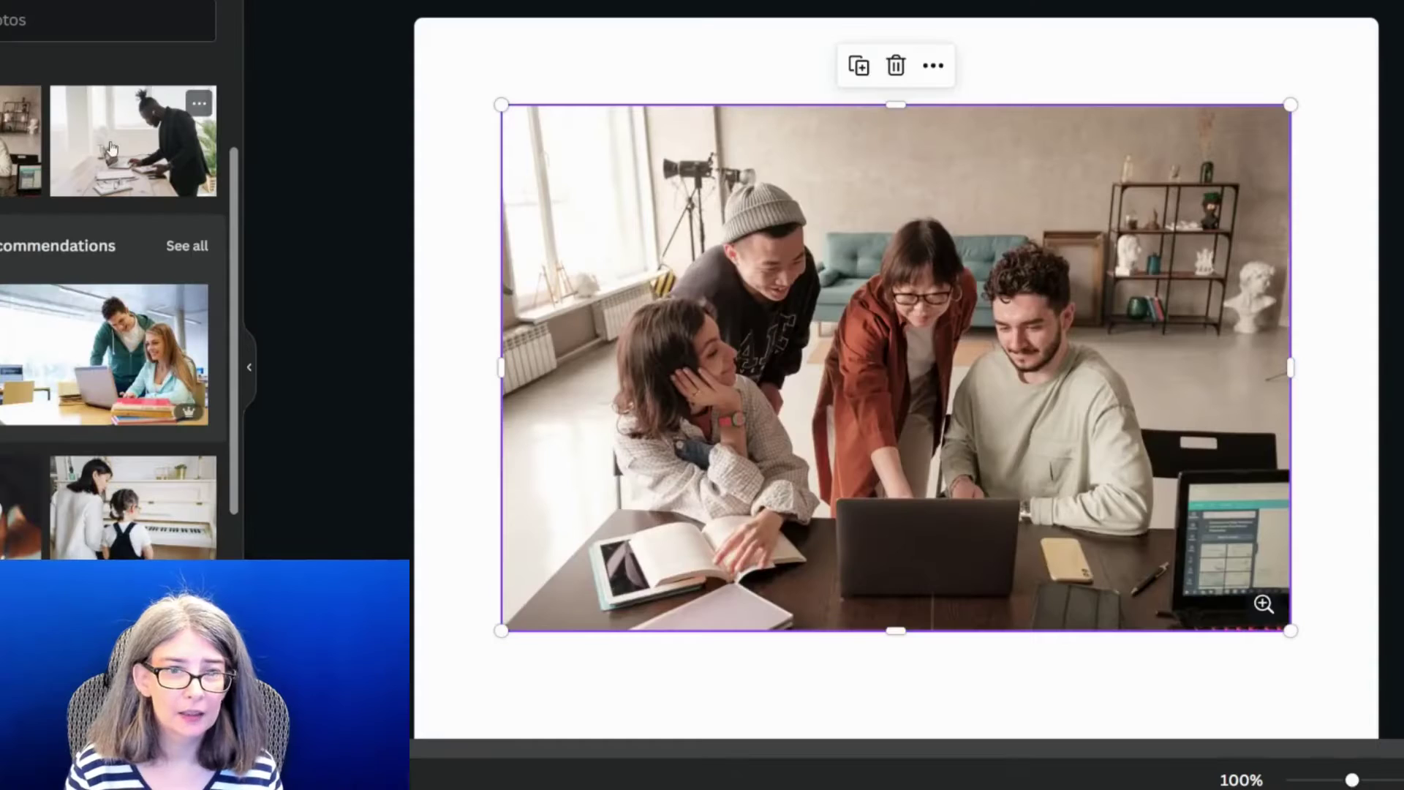
click(123, 158)
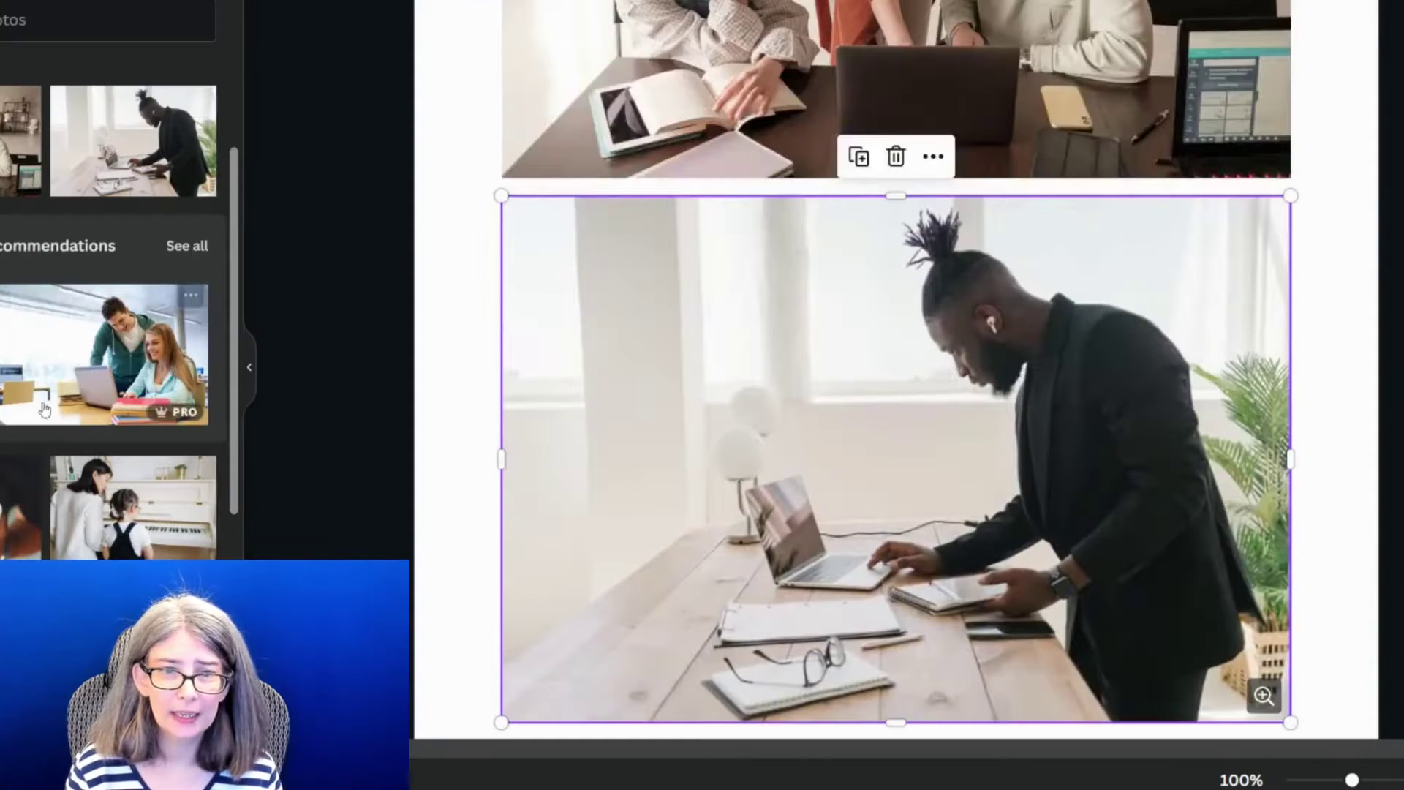
click(92, 381)
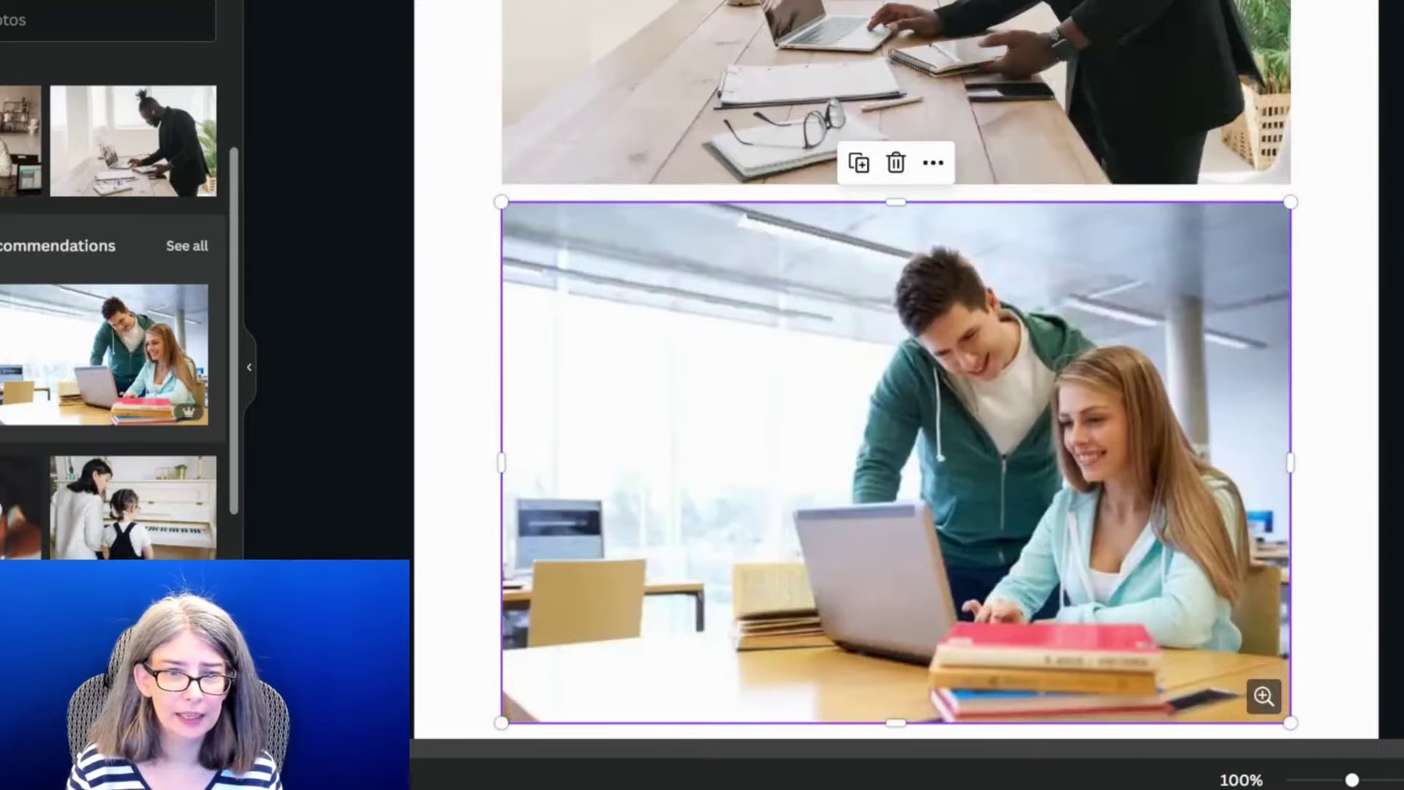
scroll(93, 381, down, 3)
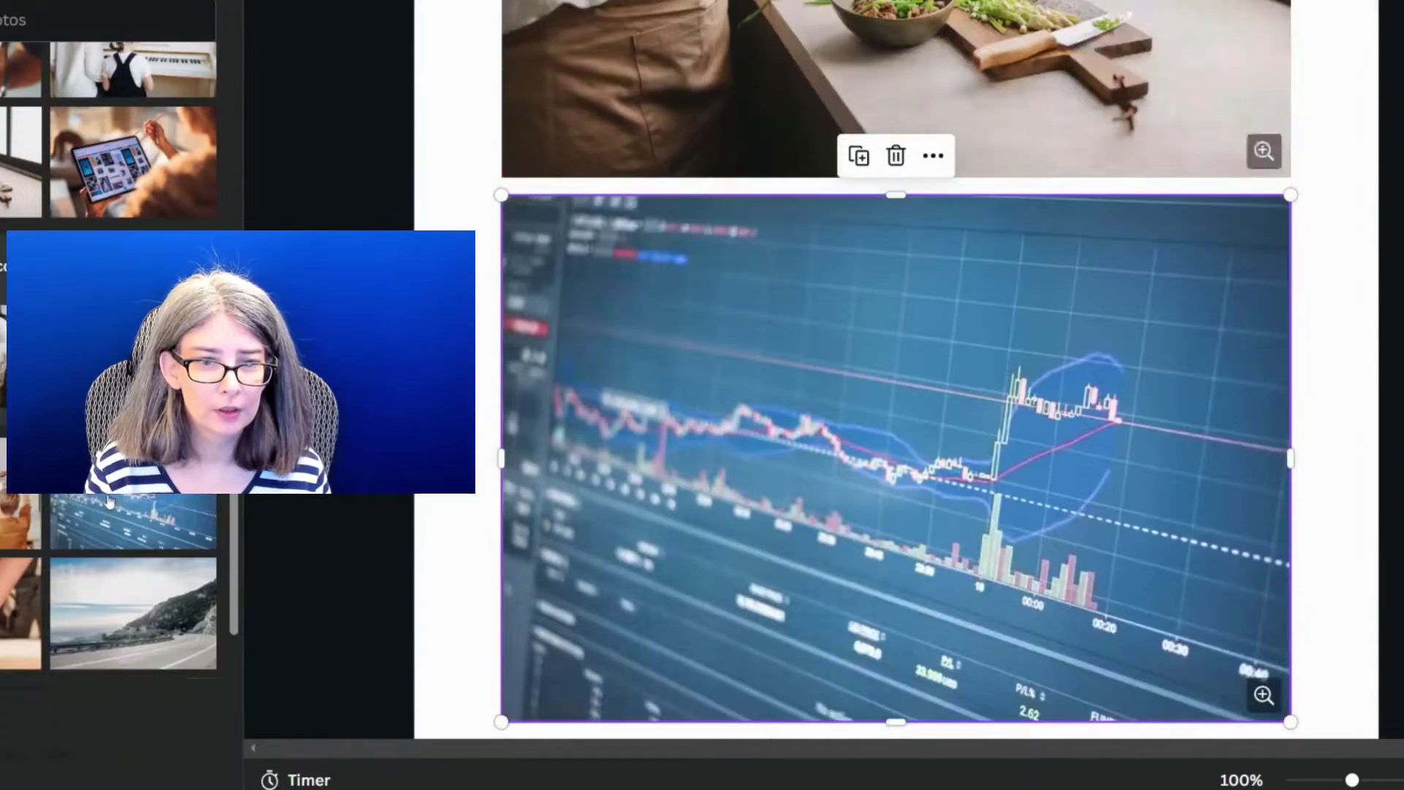
click(131, 620)
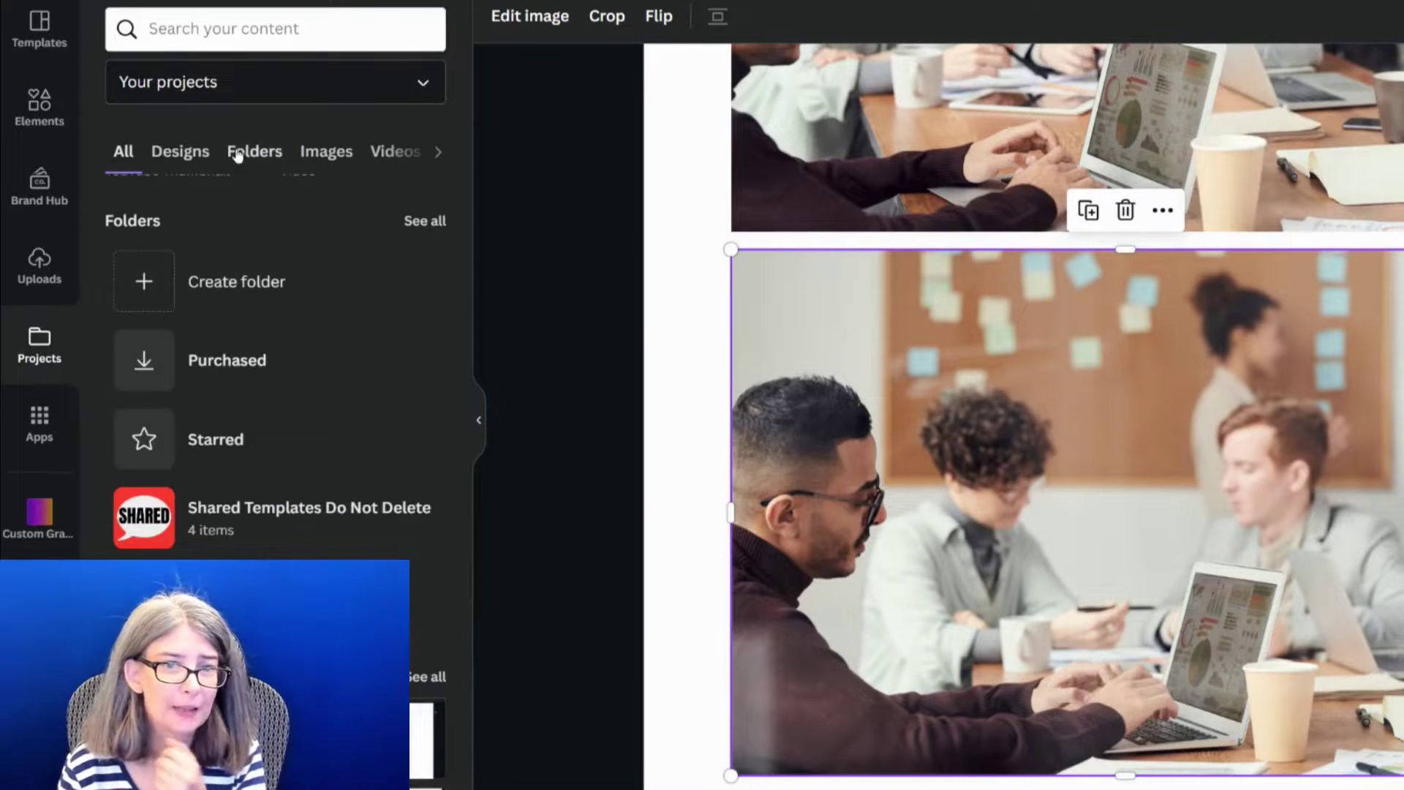
Show the Folders list and scroll through the Doc's photos, including the fruit and basket shots.
click(237, 153)
scroll(293, 644, down, 2)
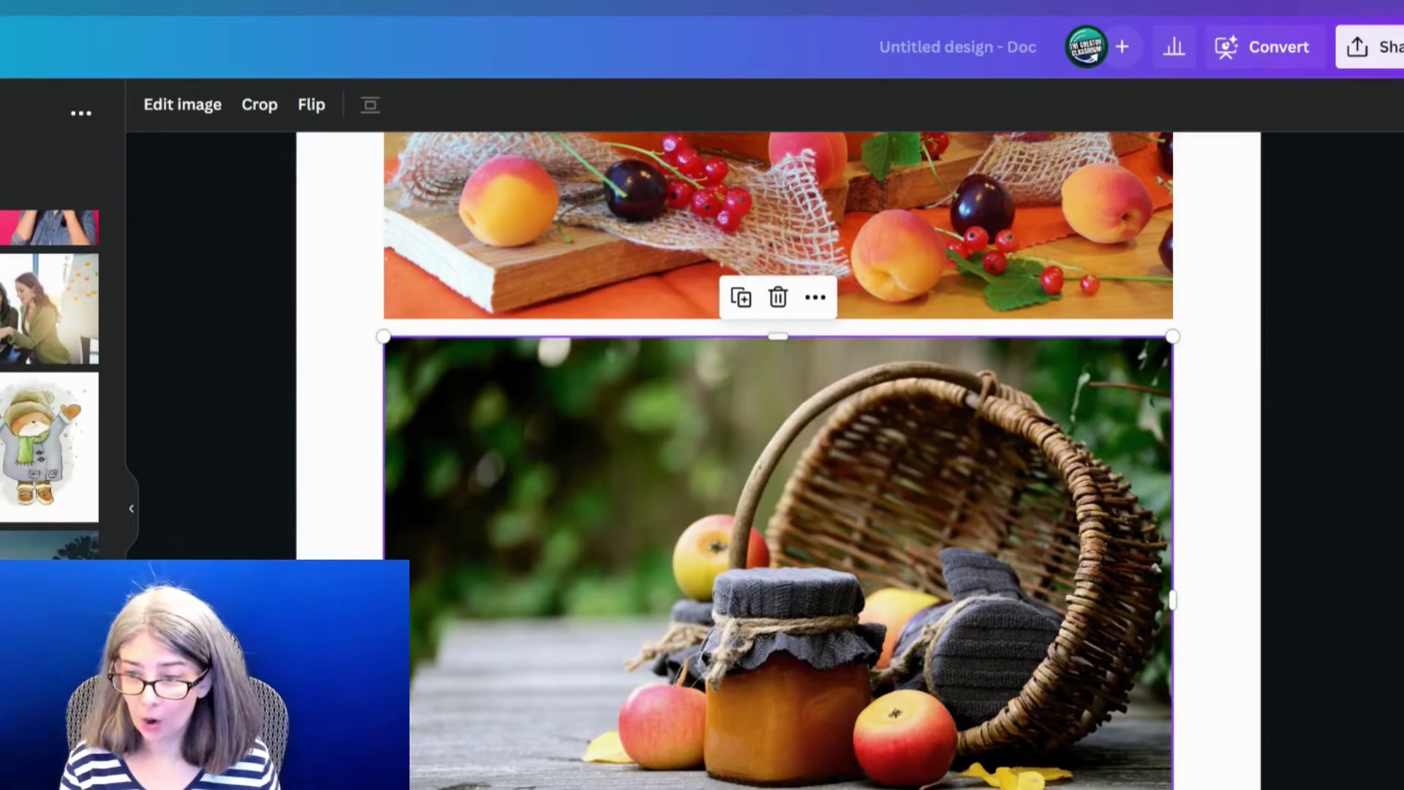
scroll(683, 638, up, 20)
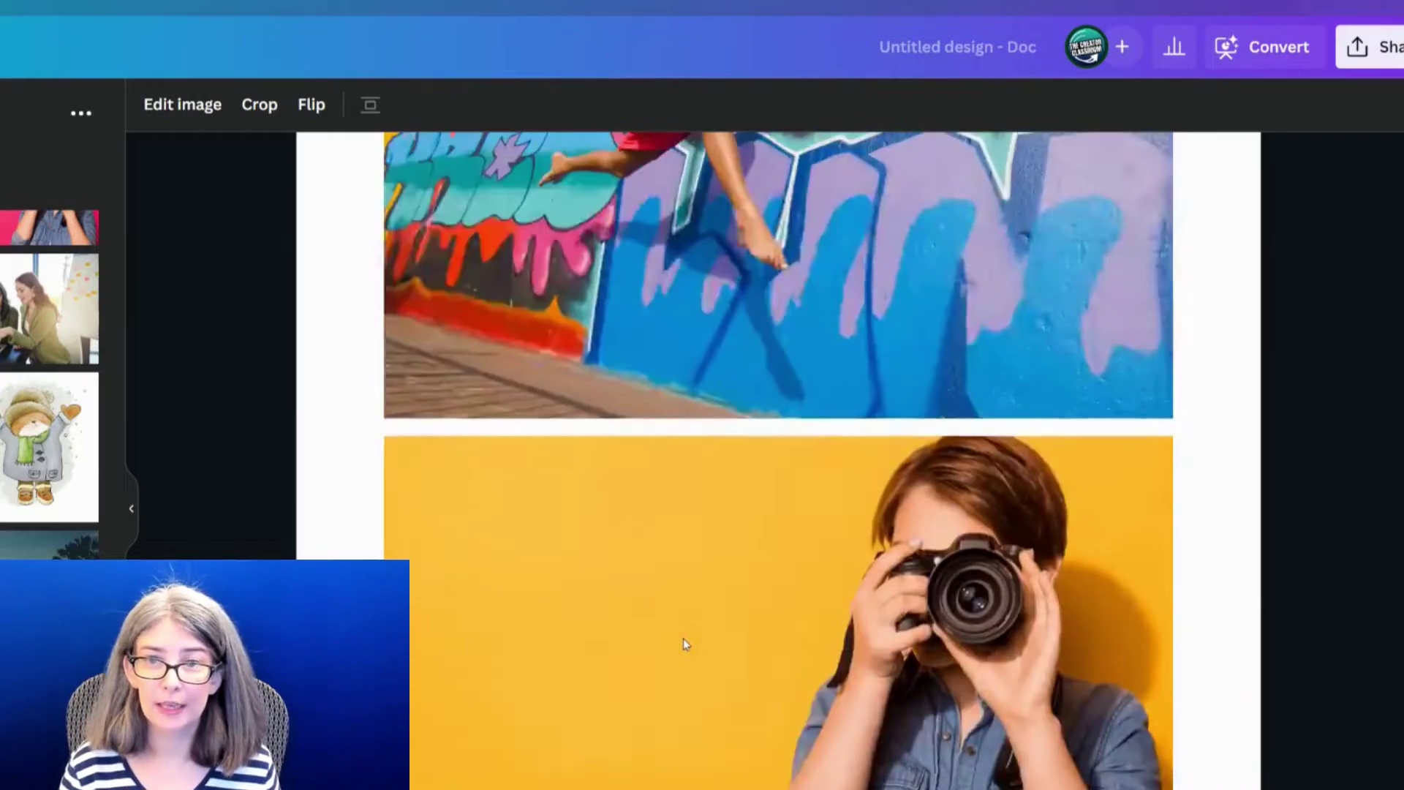
scroll(679, 643, up, 10)
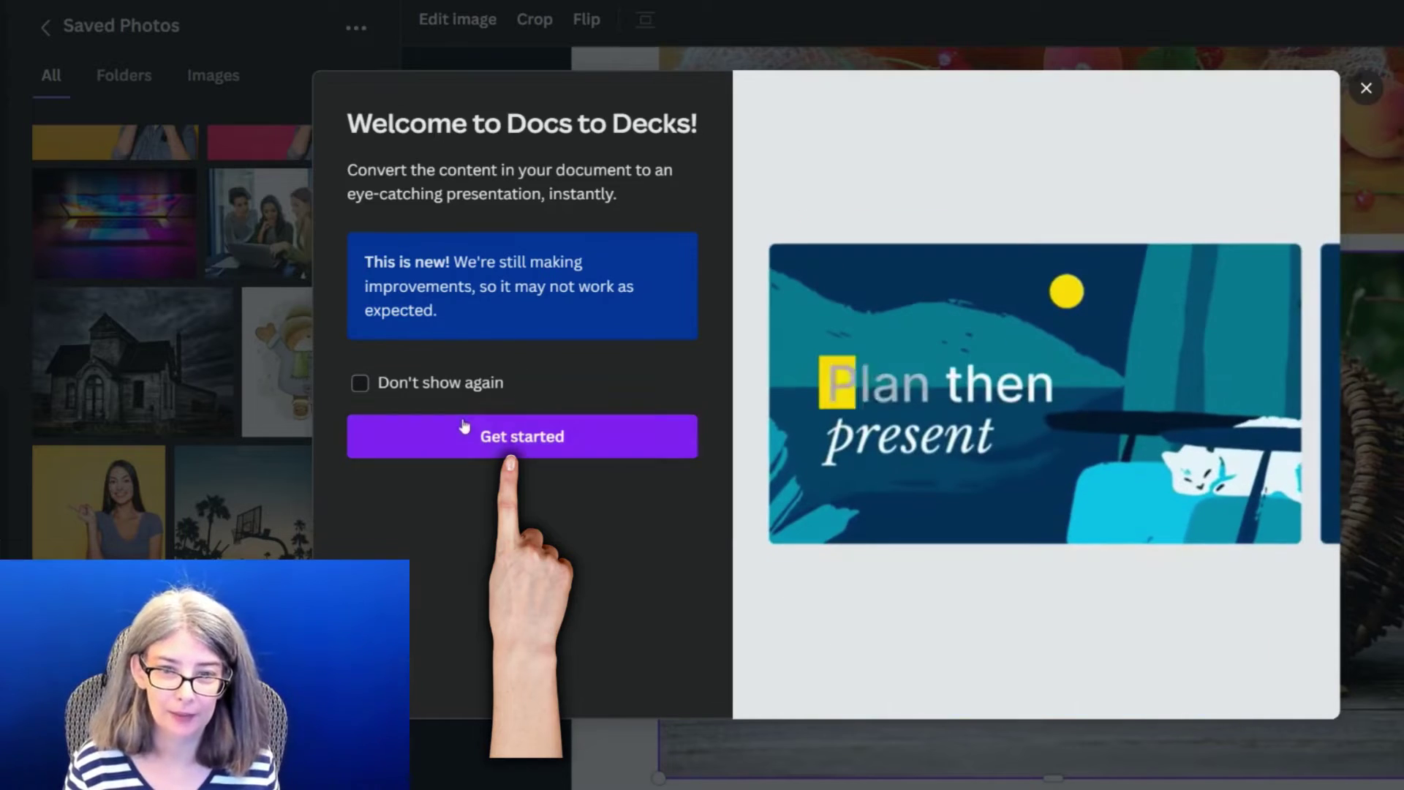
Start the Docs to Decks conversion and preview the photos in several template styles, including blue diagonal shapes.
click(463, 438)
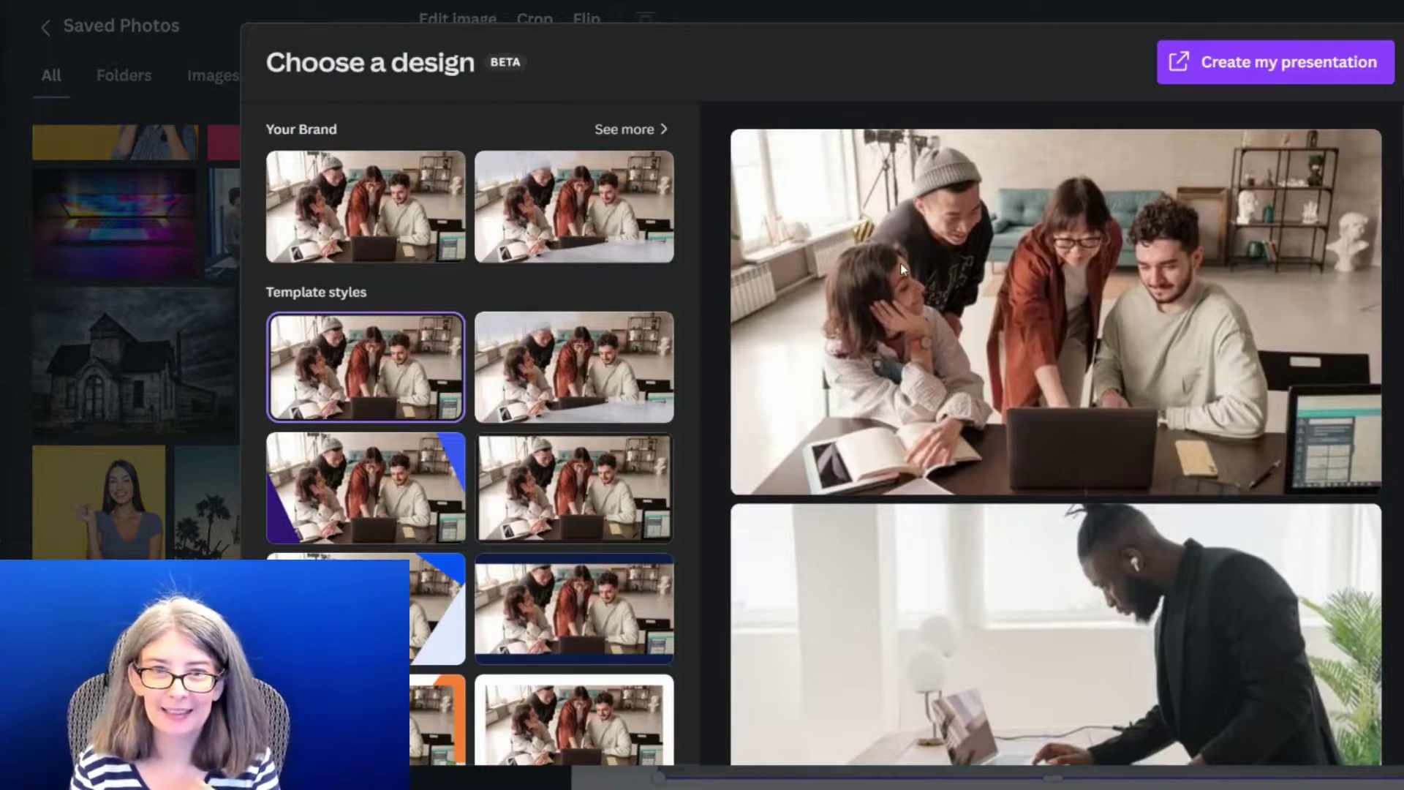
scroll(488, 503, down, 2)
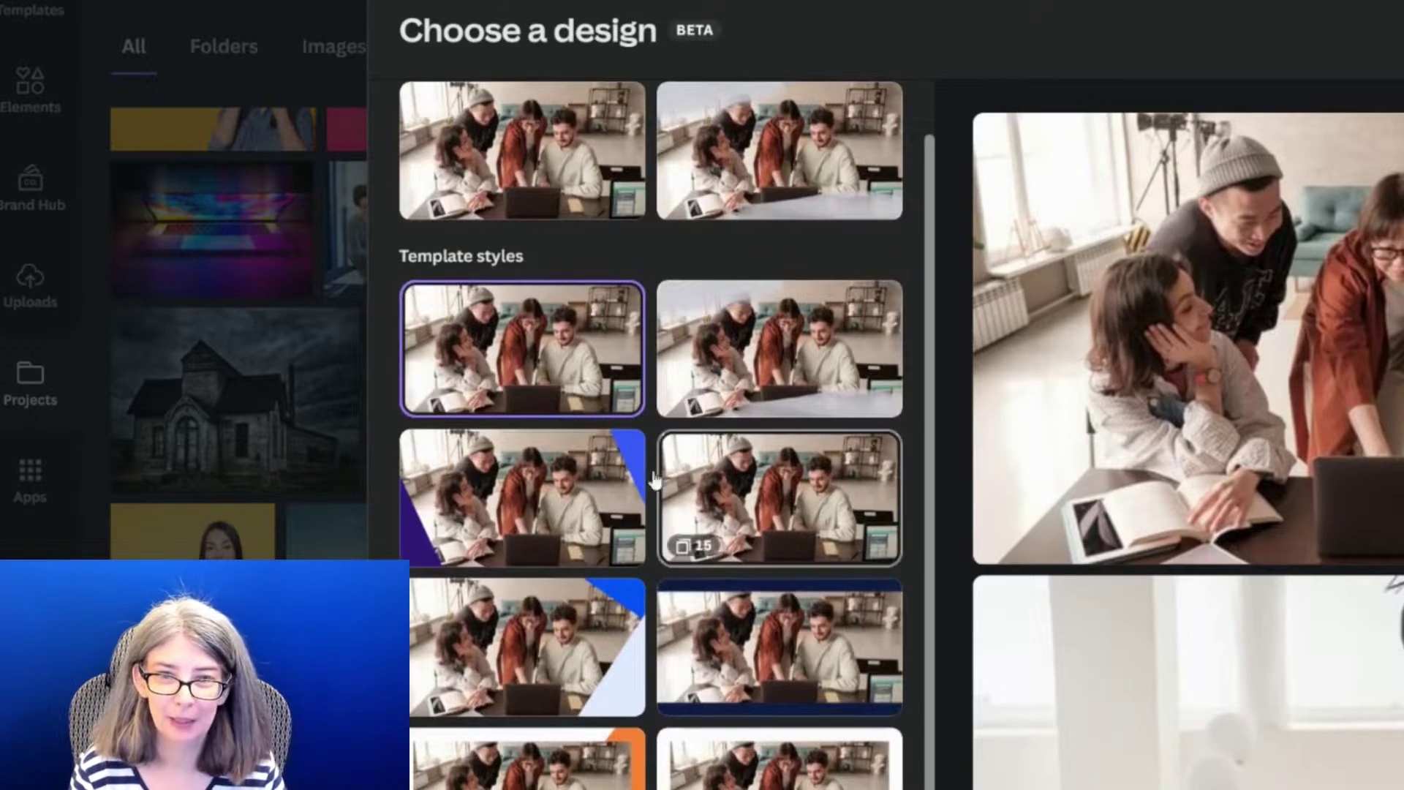
scroll(647, 469, up, 1)
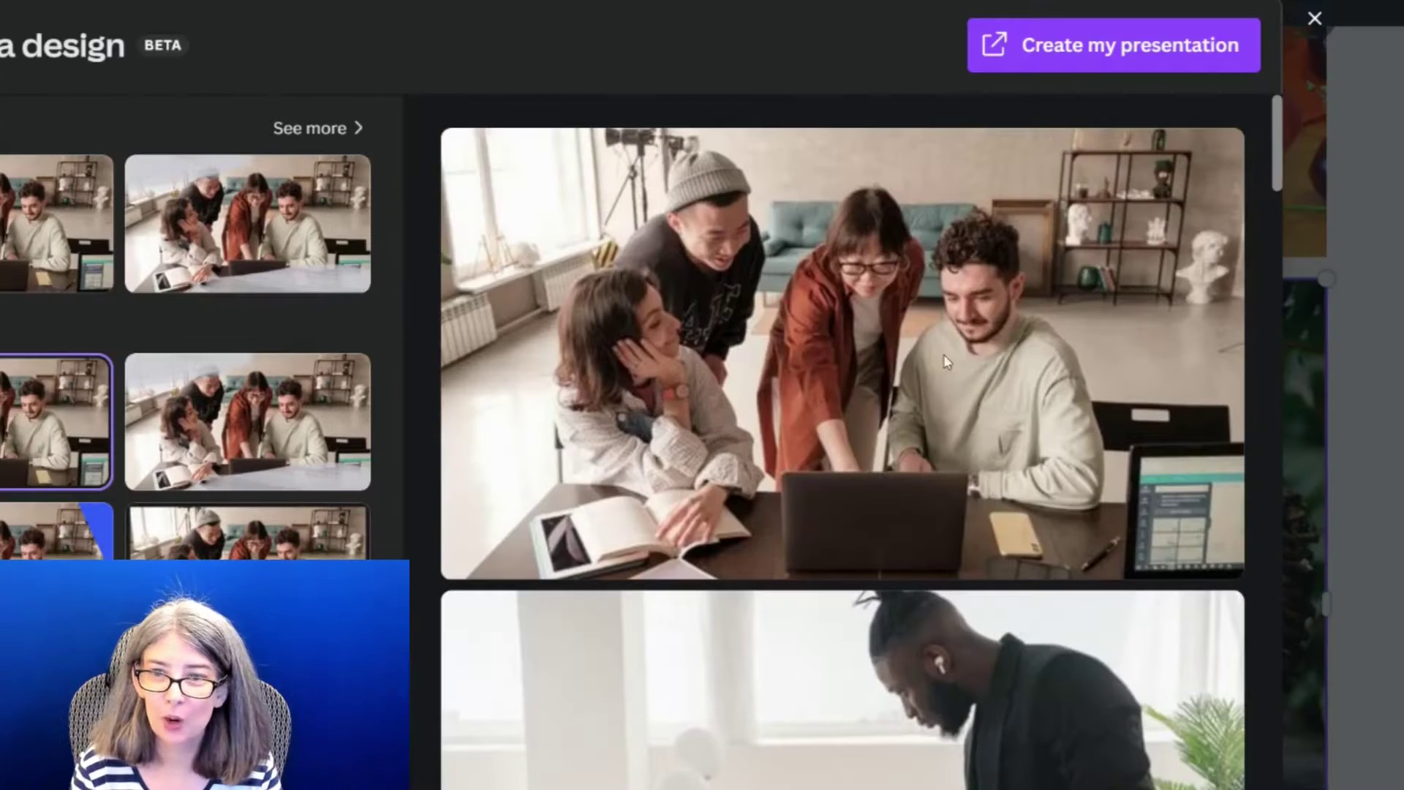
scroll(928, 365, down, 20)
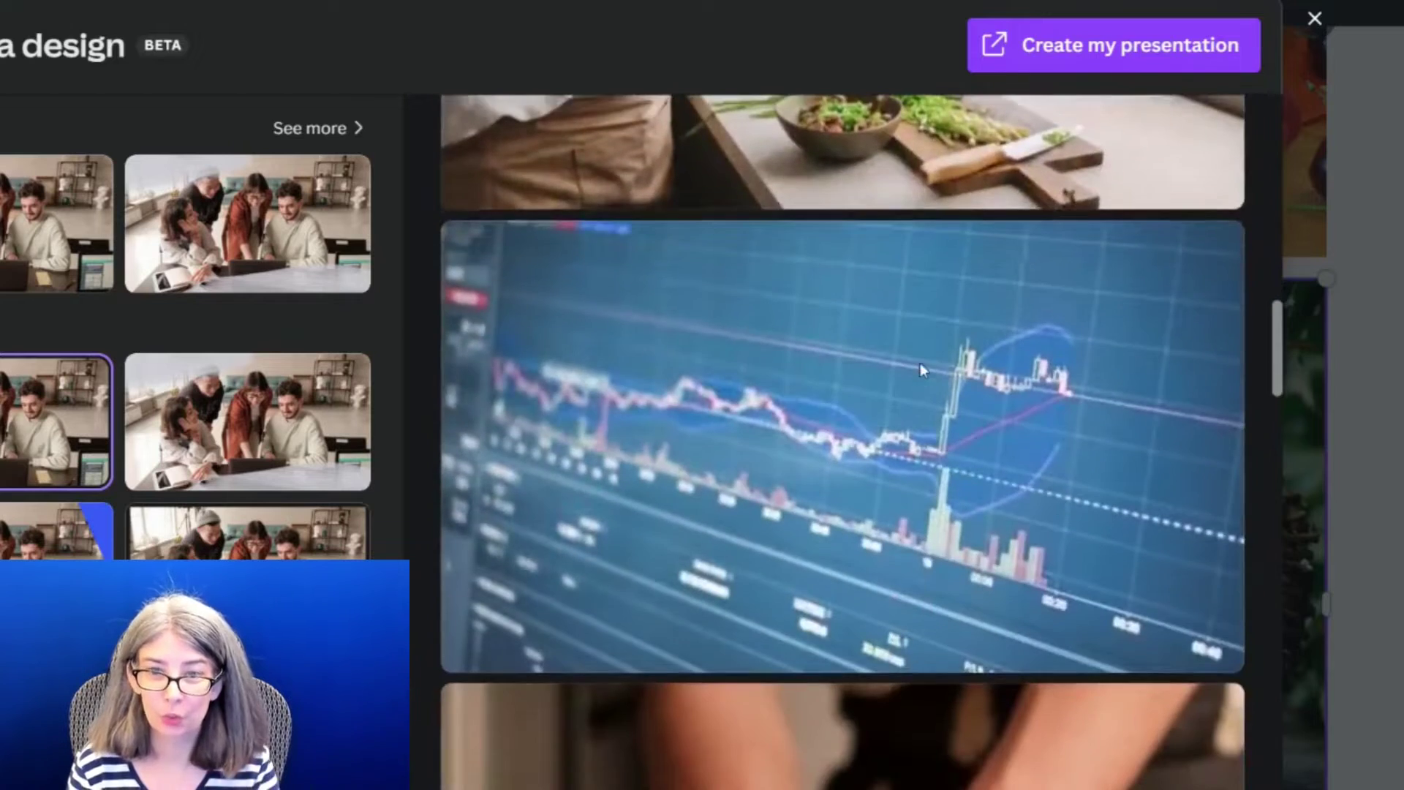
scroll(921, 363, down, 15)
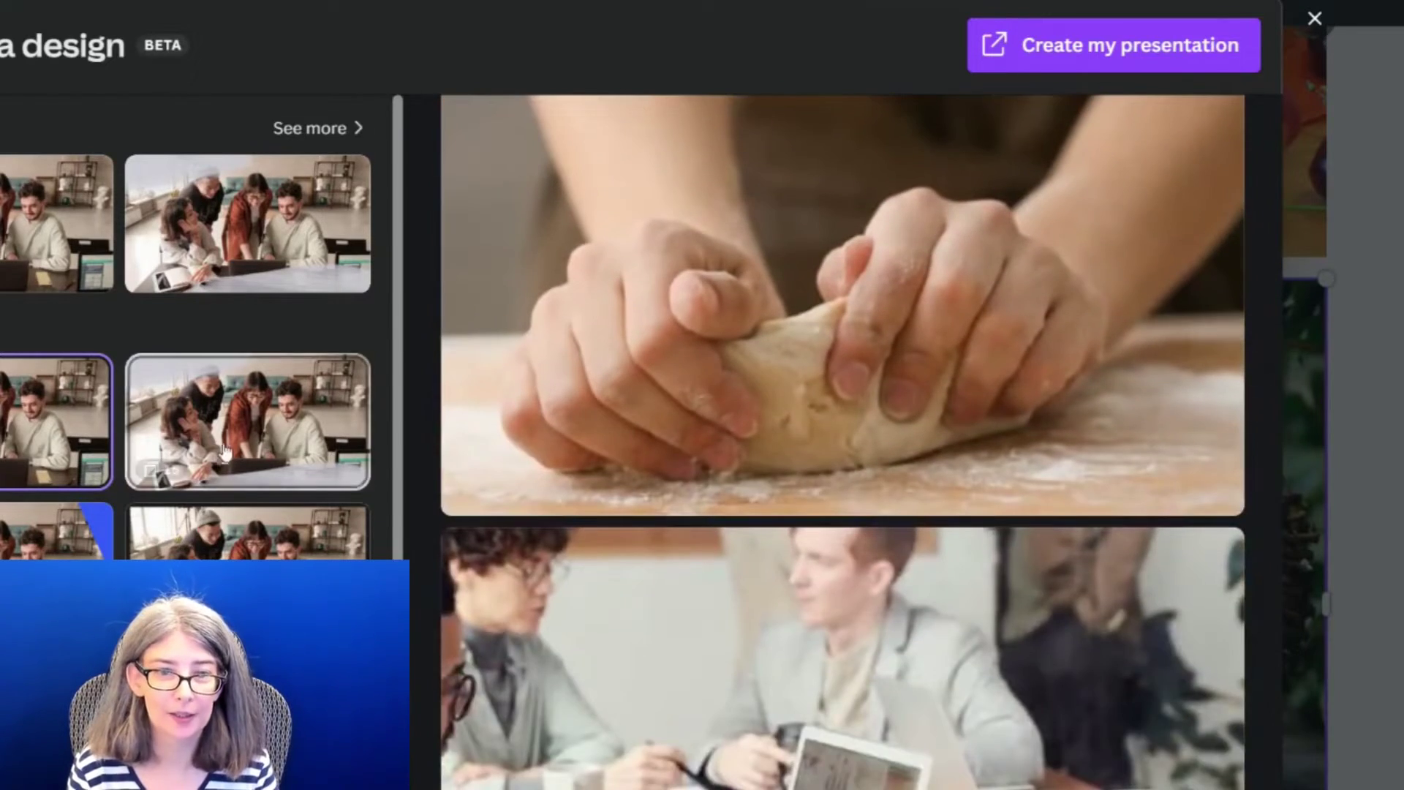
click(223, 453)
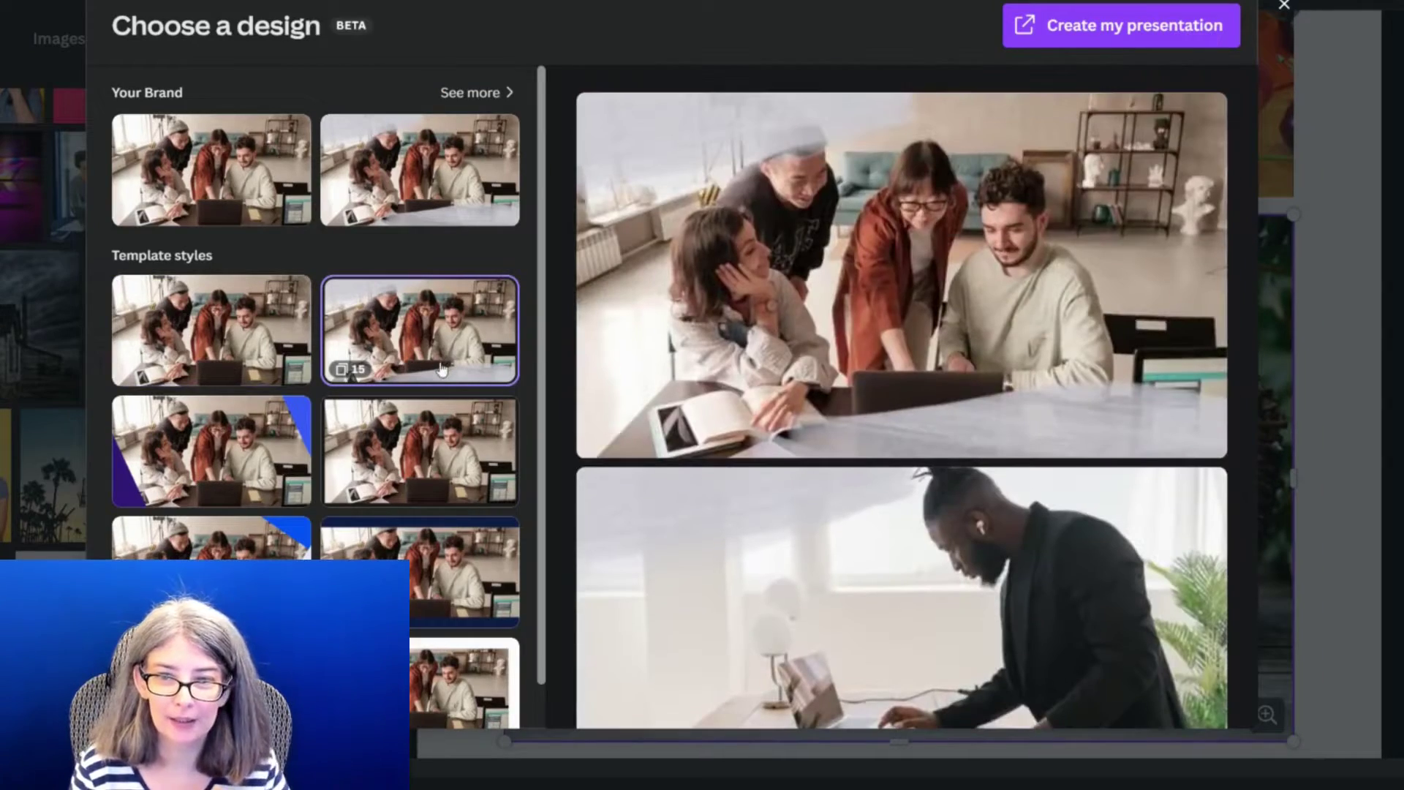
click(222, 461)
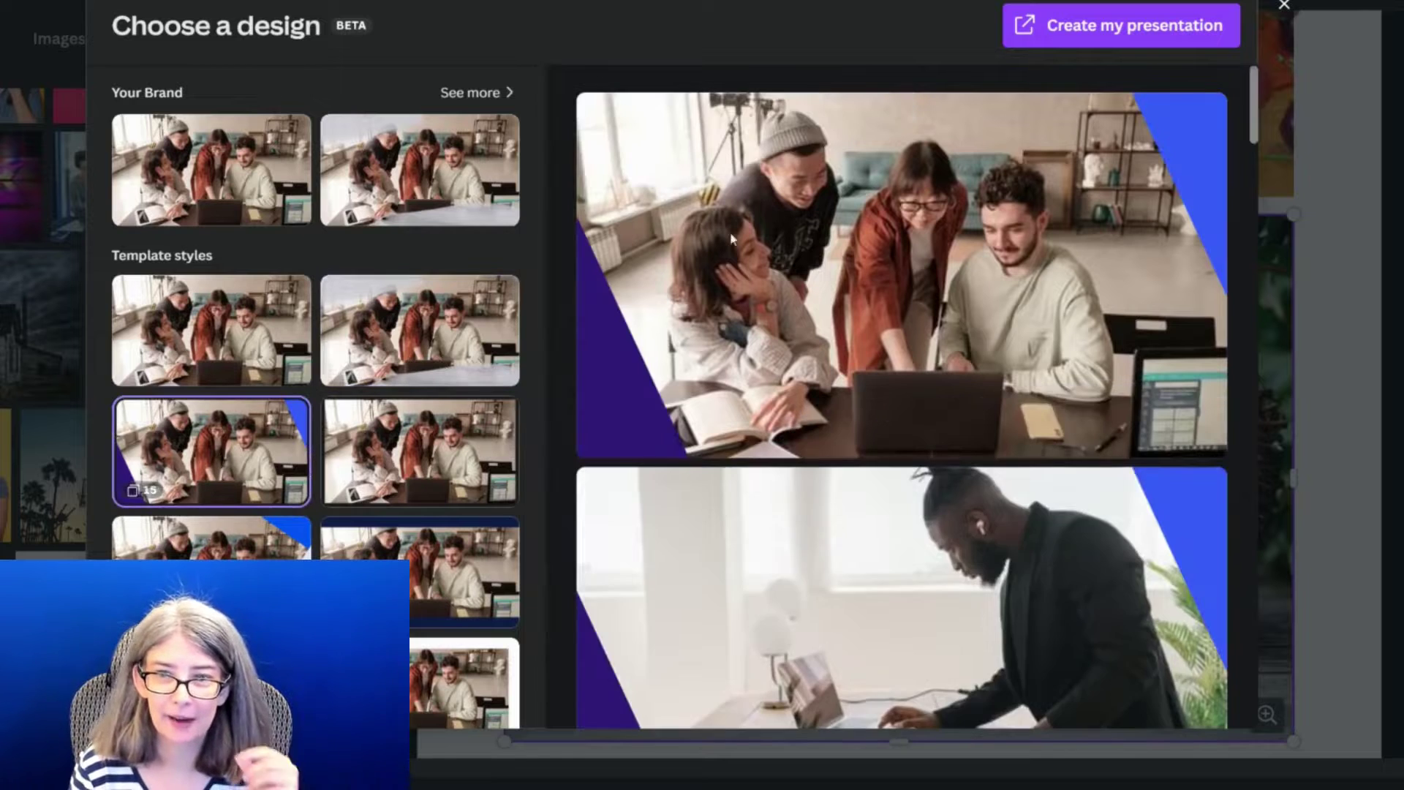
scroll(161, 292, down, 2)
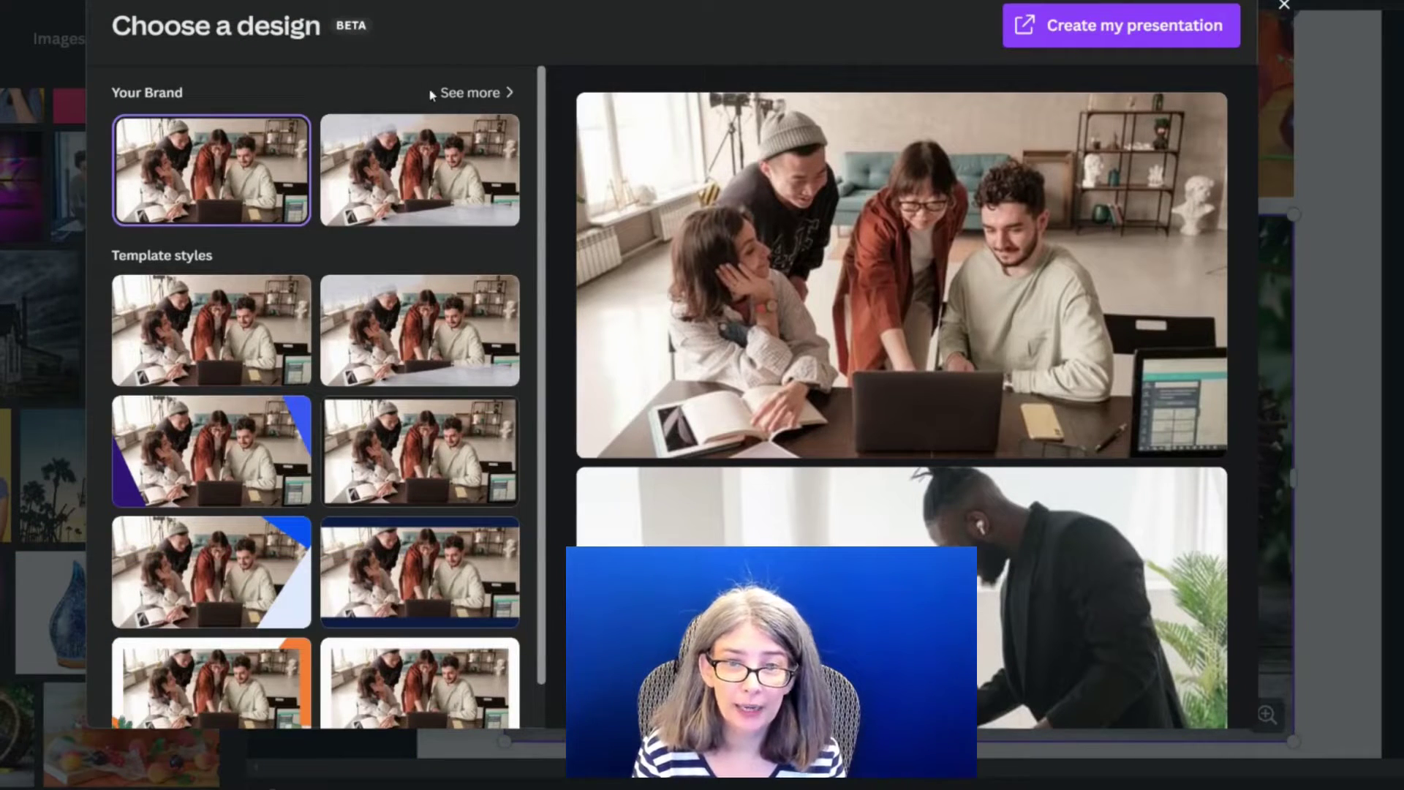
Choose the Chatters Teal colour palette from the brand templates for the presentation.
click(447, 92)
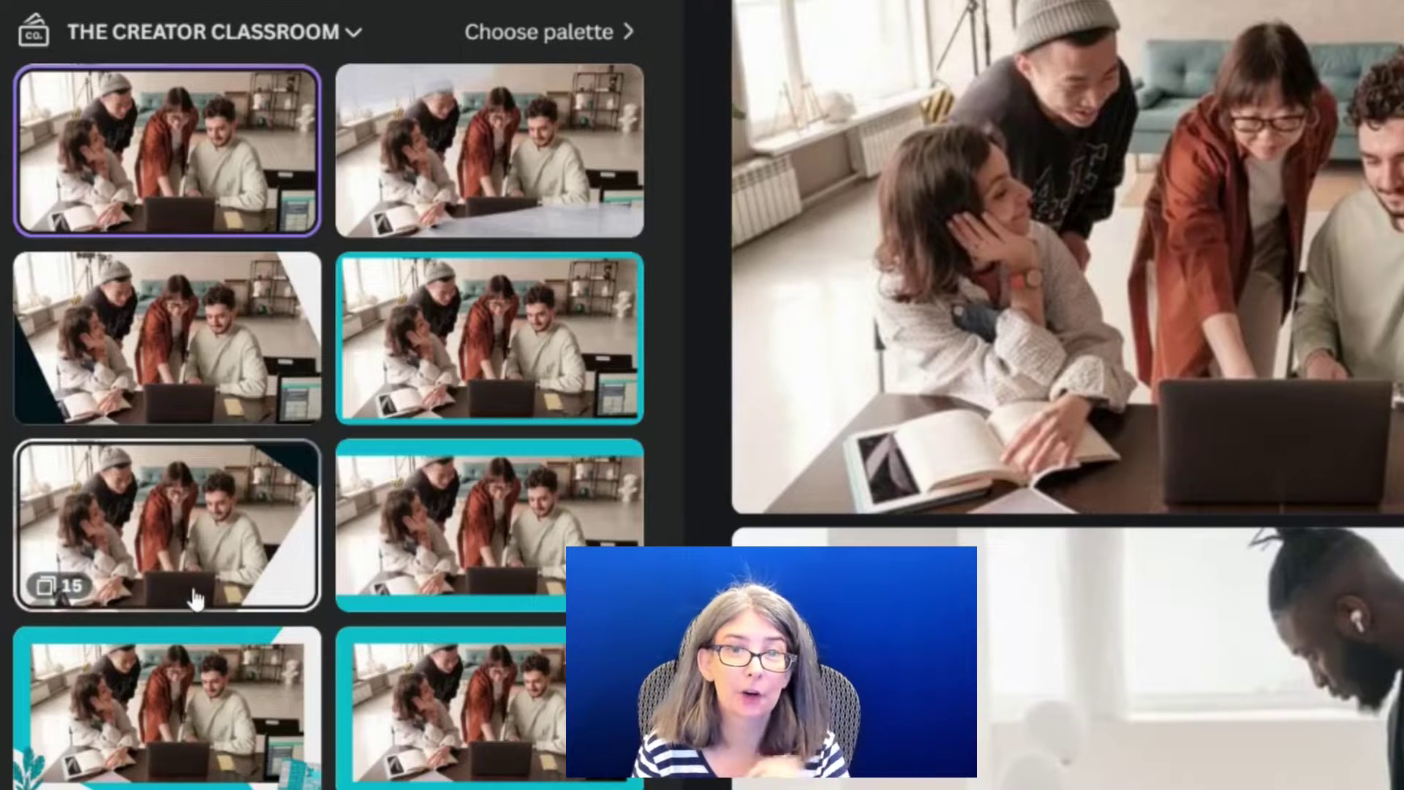
click(588, 33)
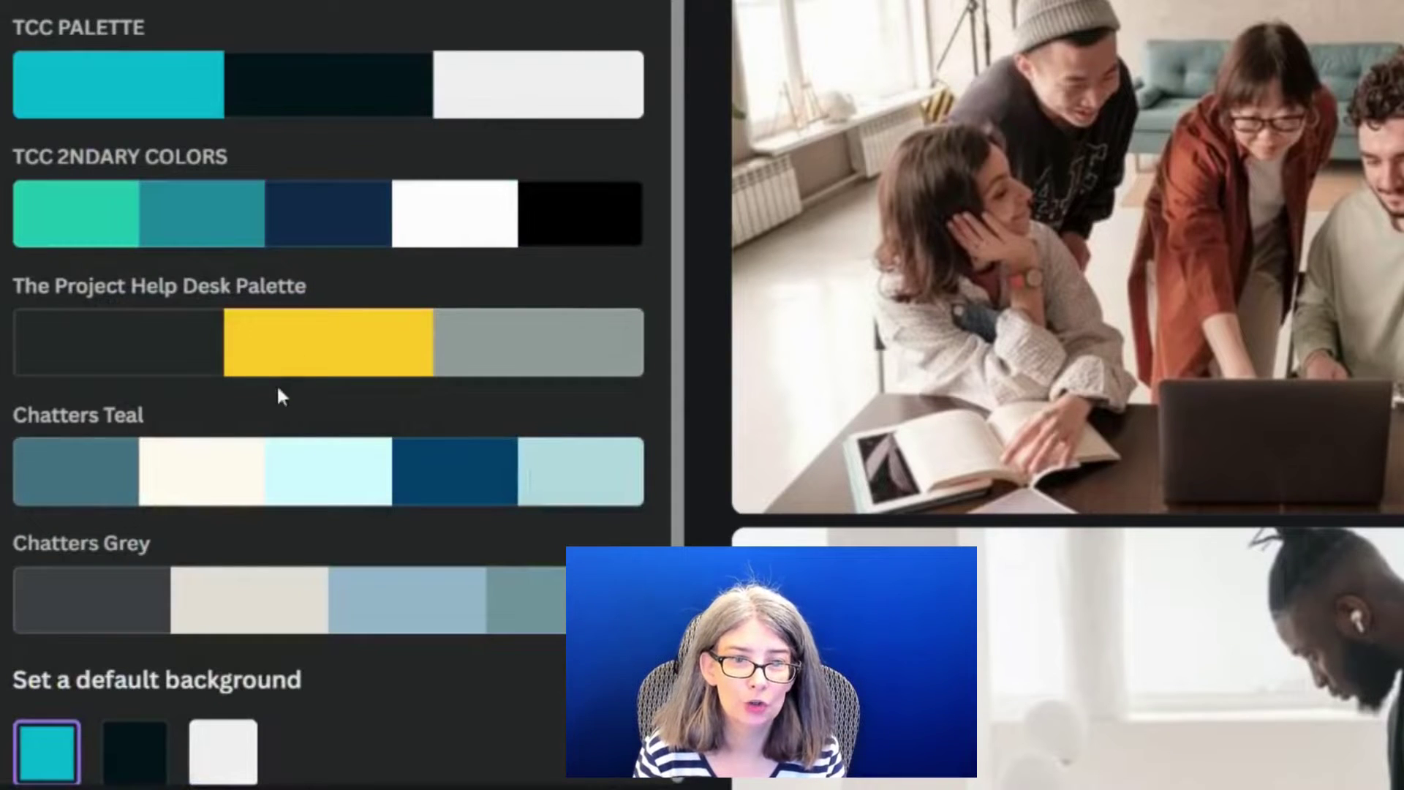
click(277, 482)
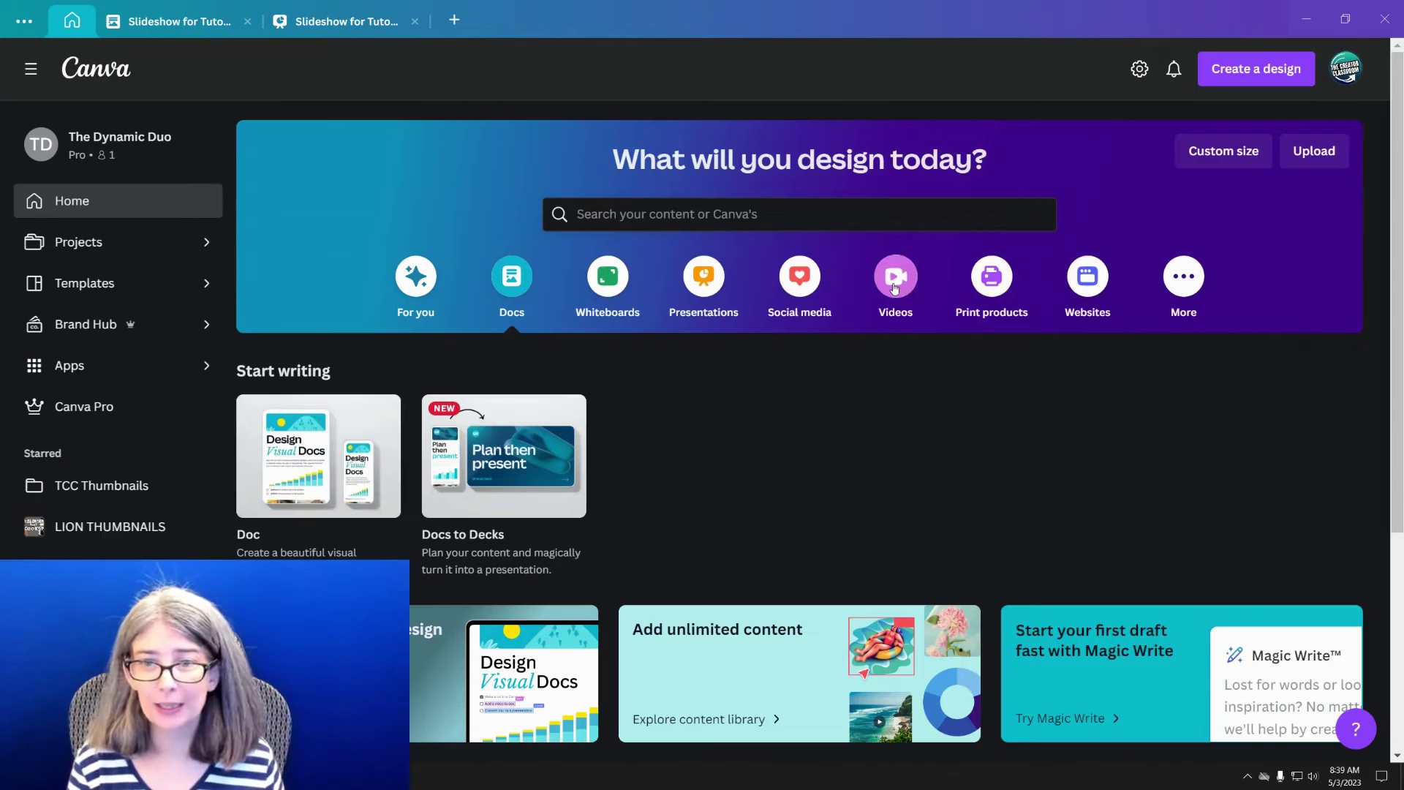
Start a blank video design with office photos filling pages 1 and 2.
click(894, 285)
click(318, 469)
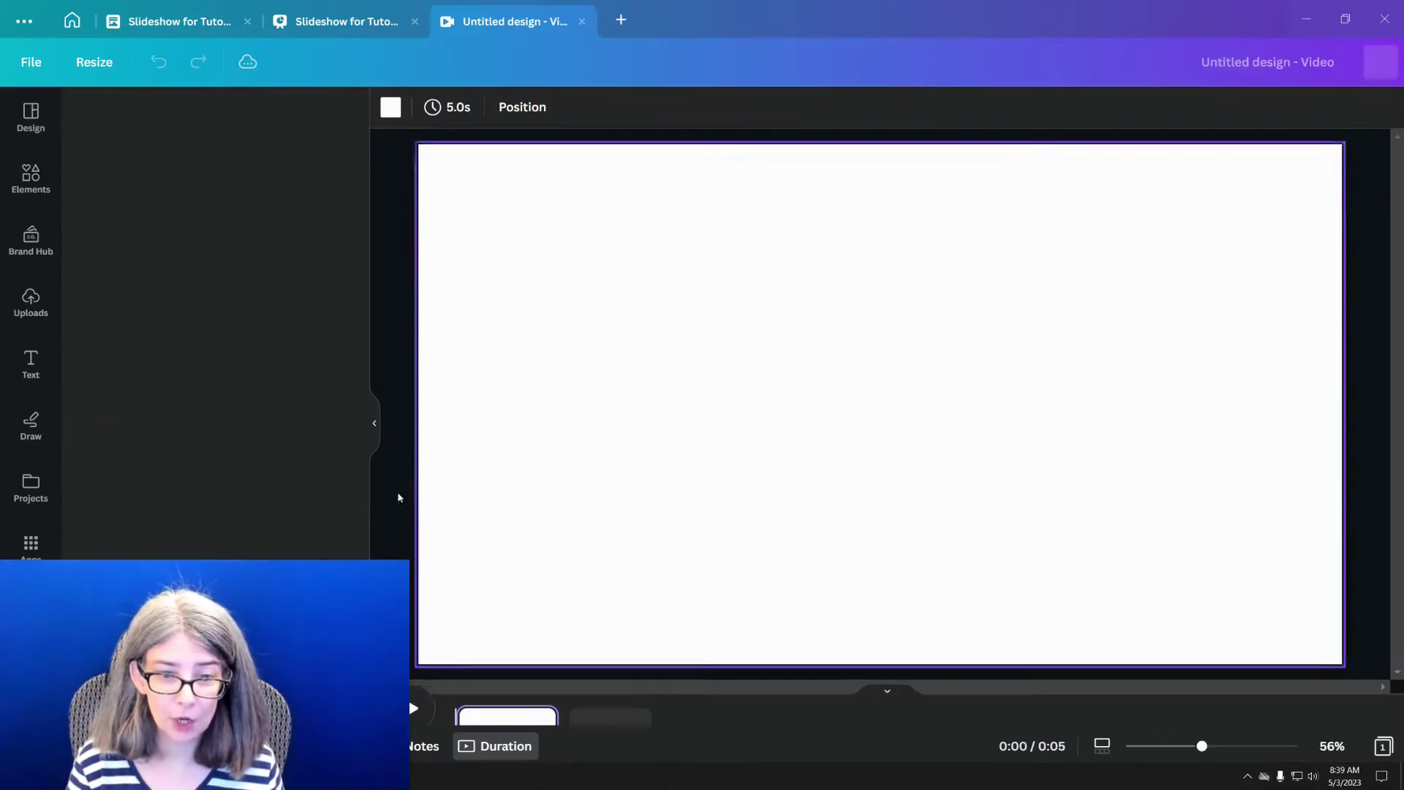
click(31, 175)
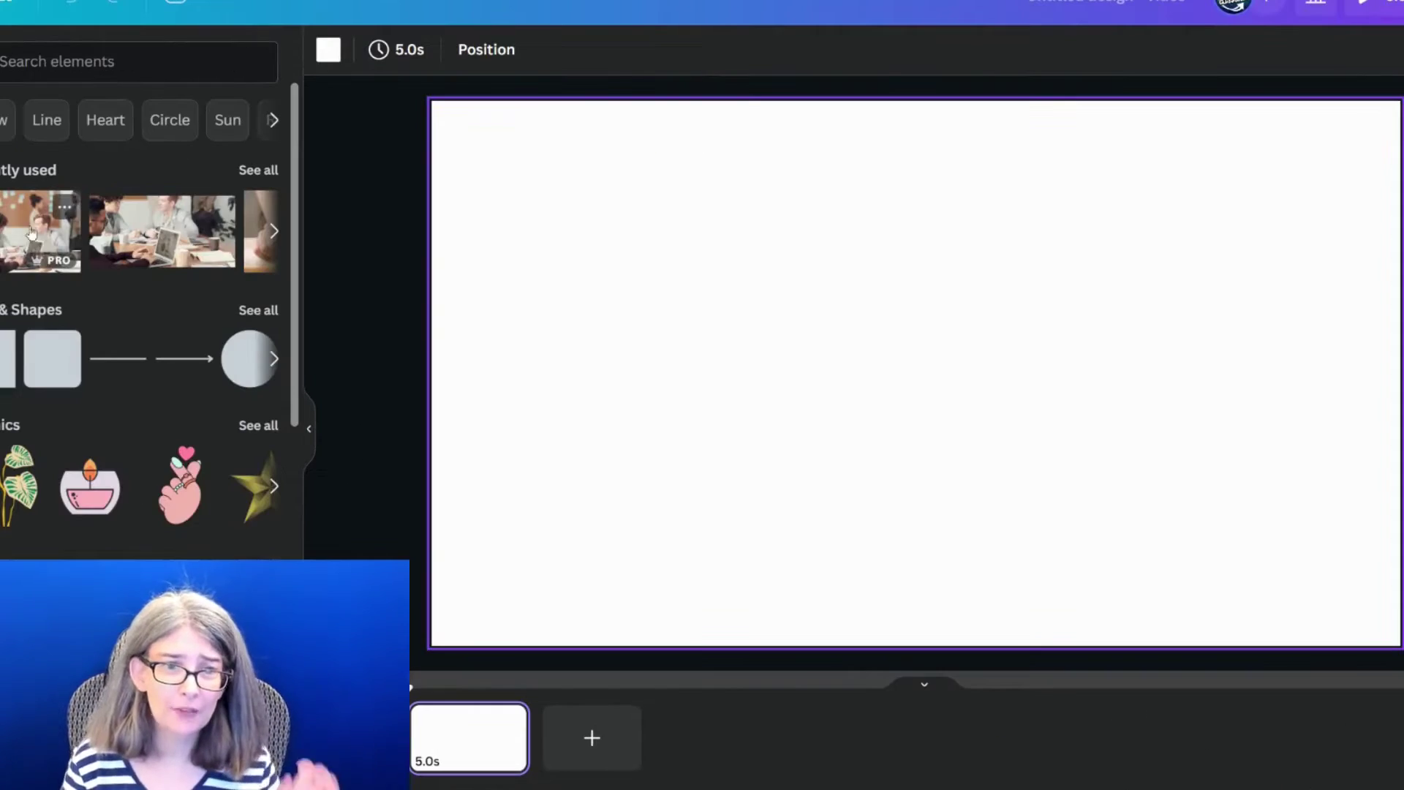
drag(24, 227, 483, 181)
click(591, 739)
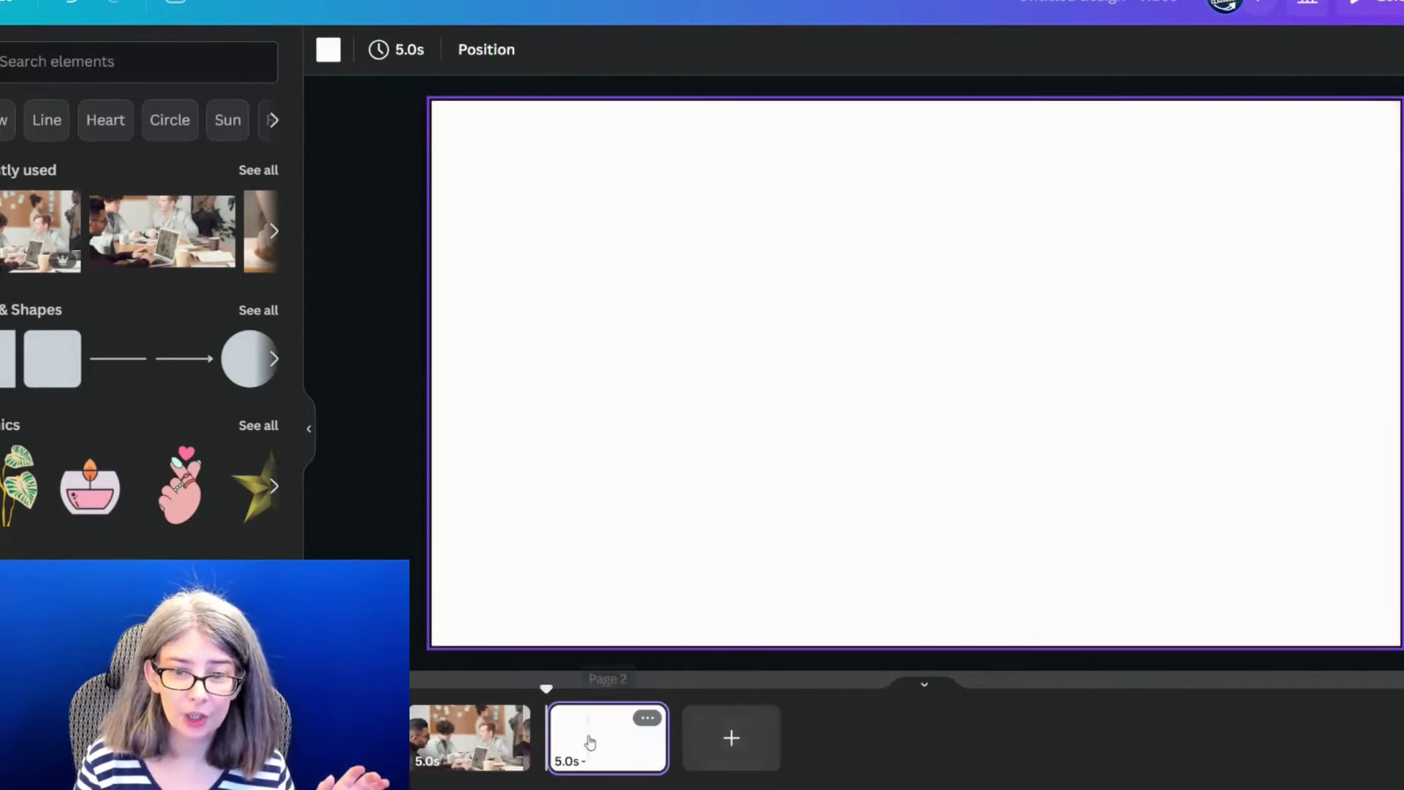
drag(178, 263, 479, 246)
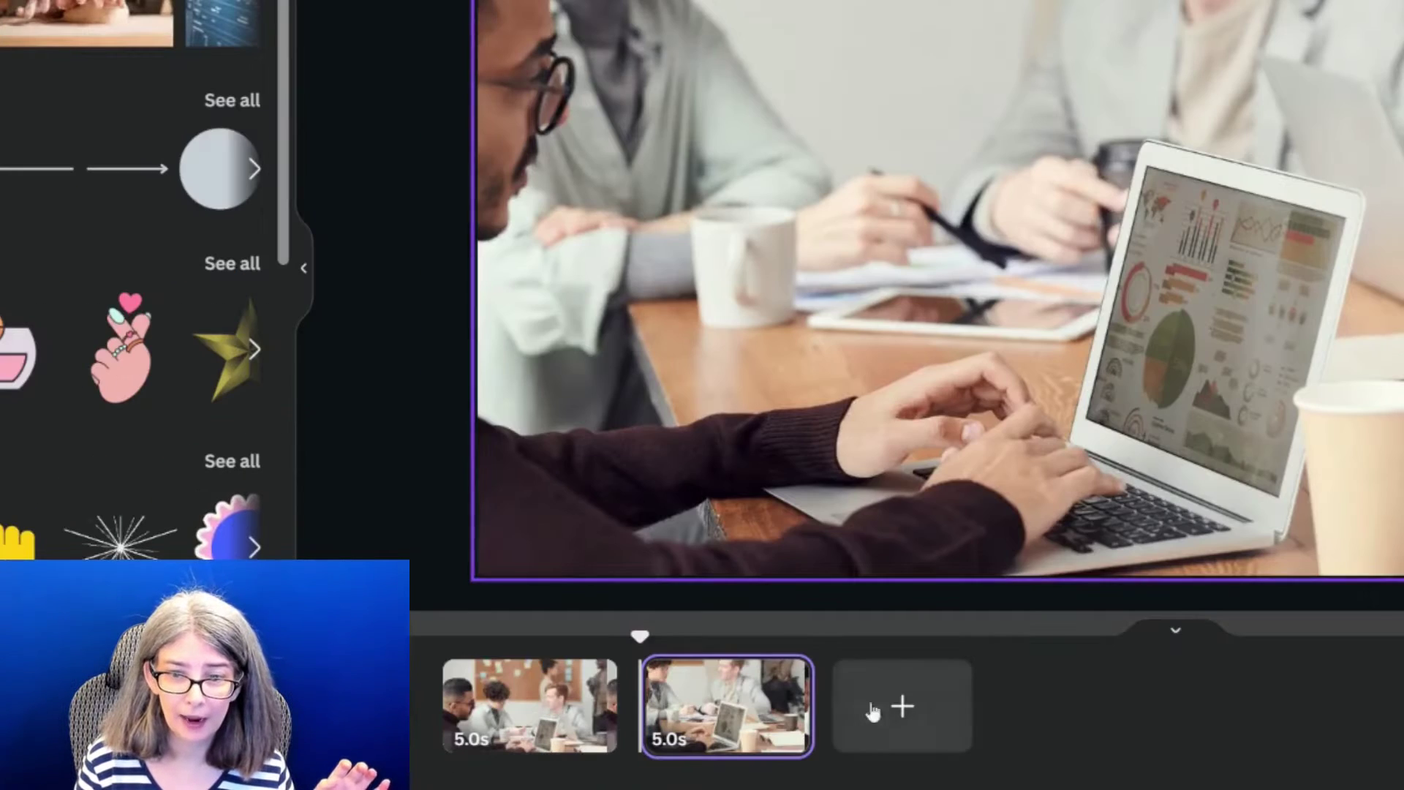
Add the dough photo on page 3 and the chart photo as page 4's background, then close the scratch design.
click(731, 728)
drag(87, 22, 921, 728)
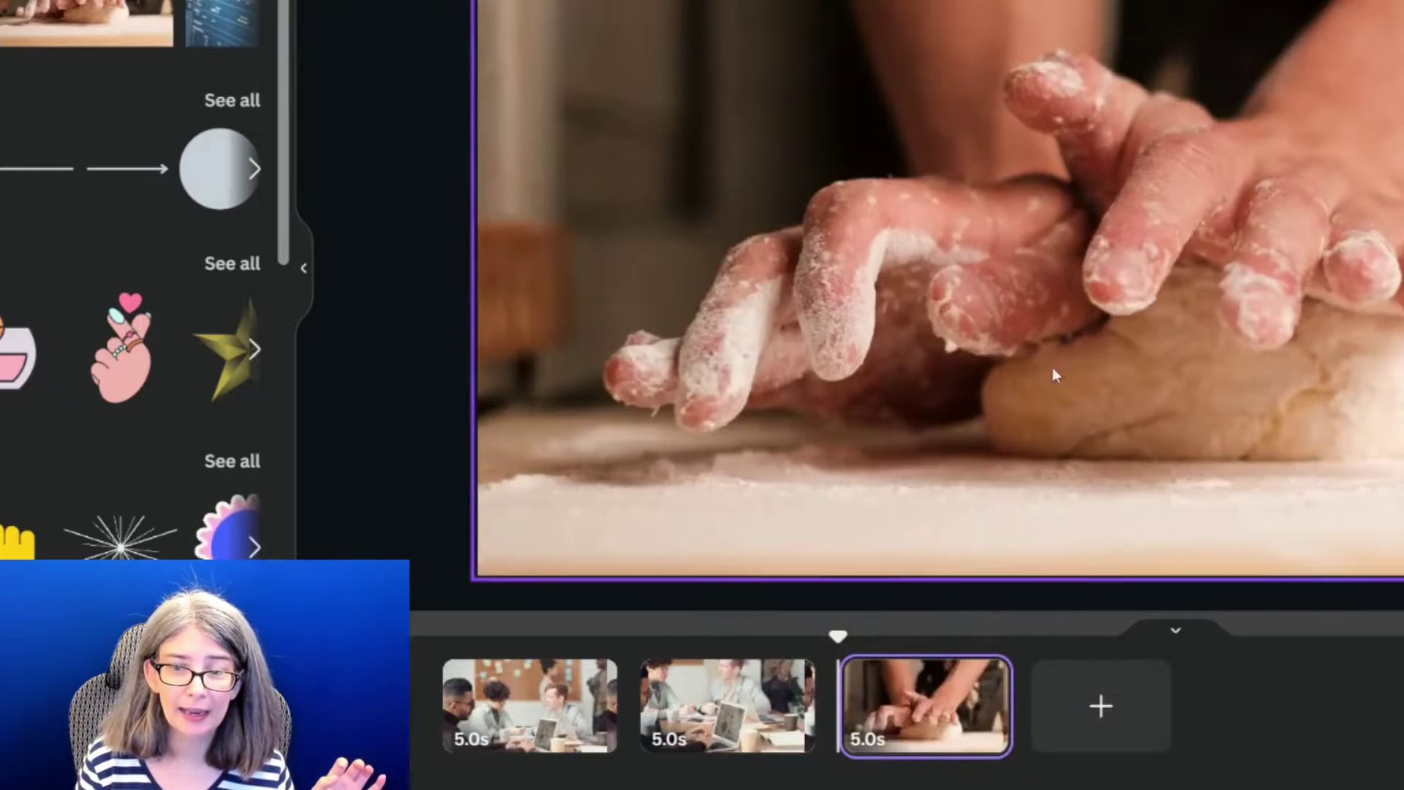
click(1099, 704)
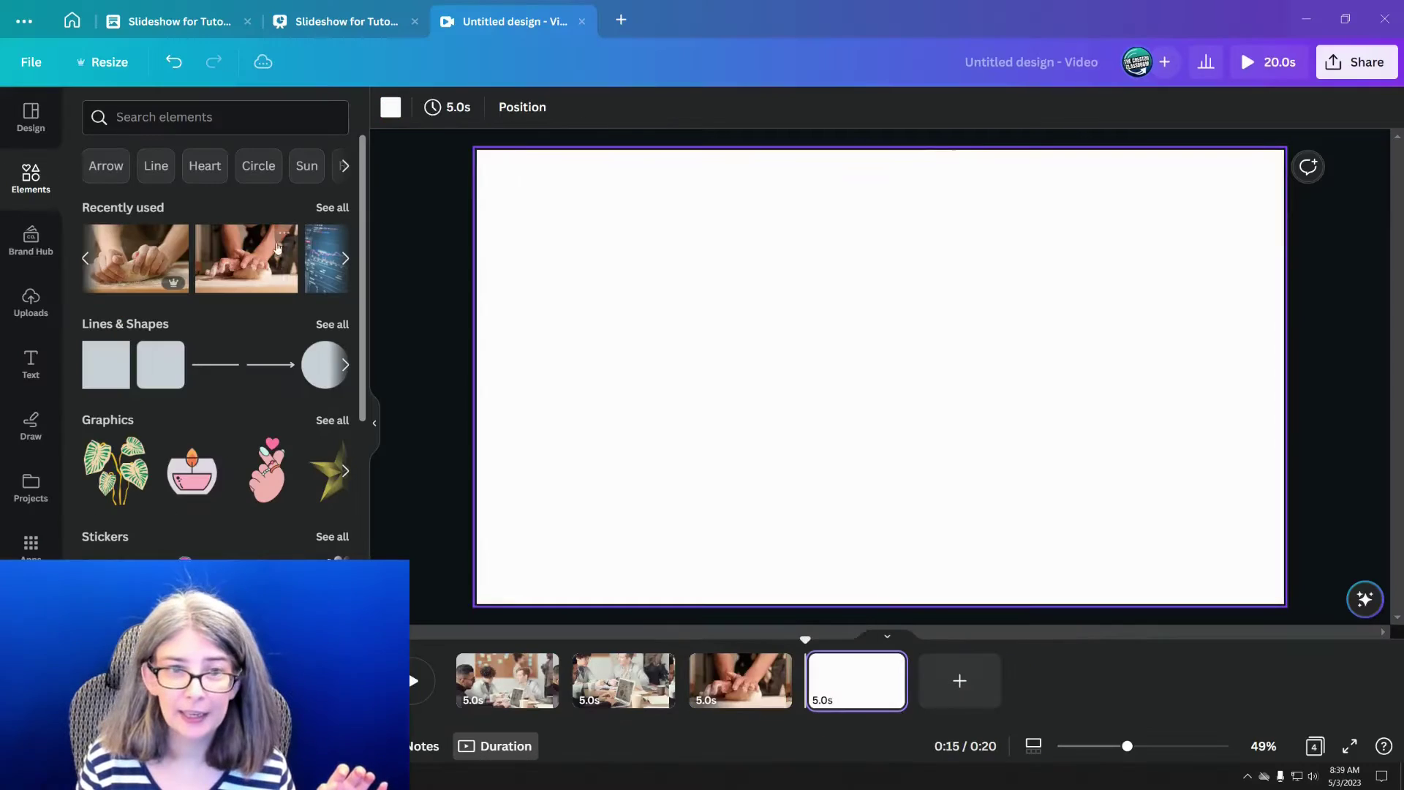
click(315, 265)
right_click(790, 347)
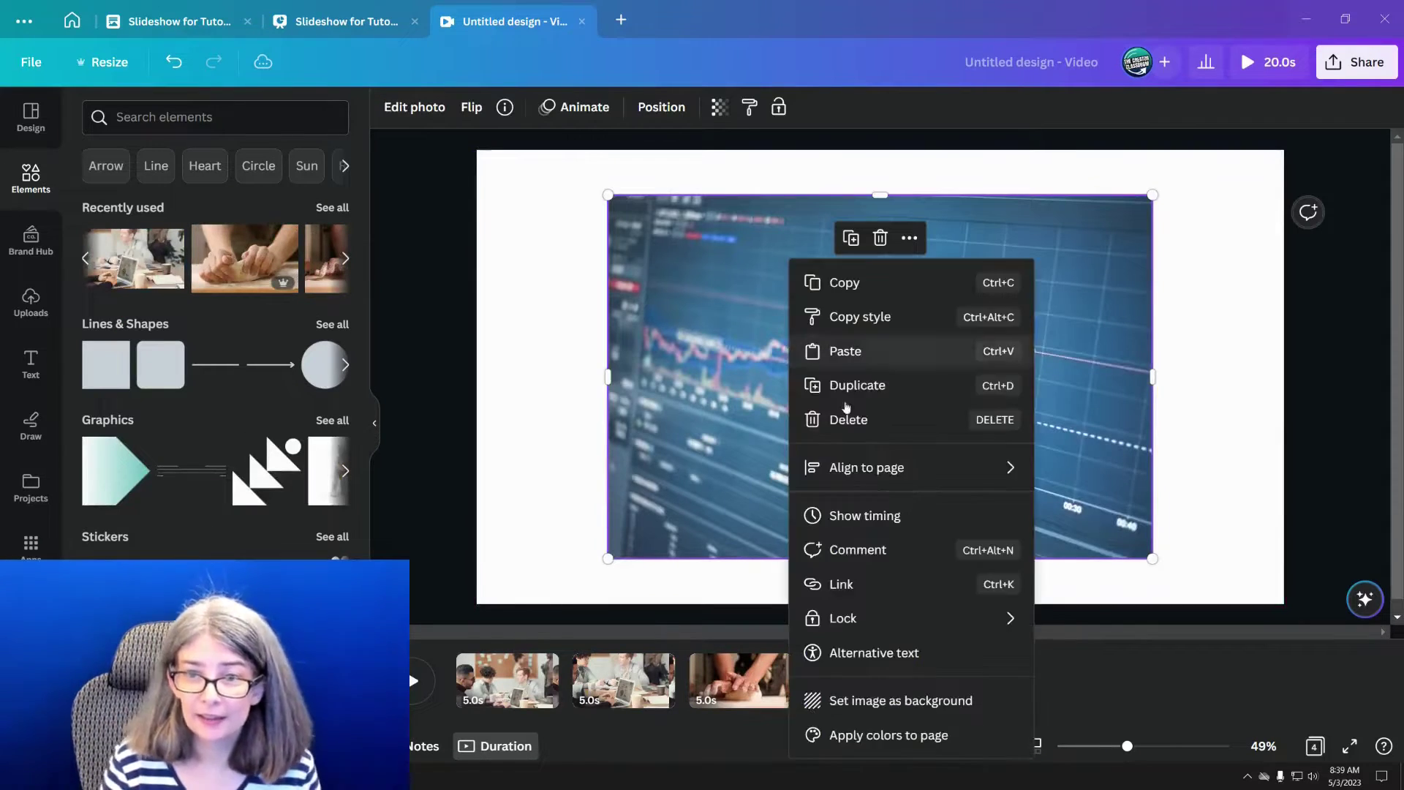
click(901, 700)
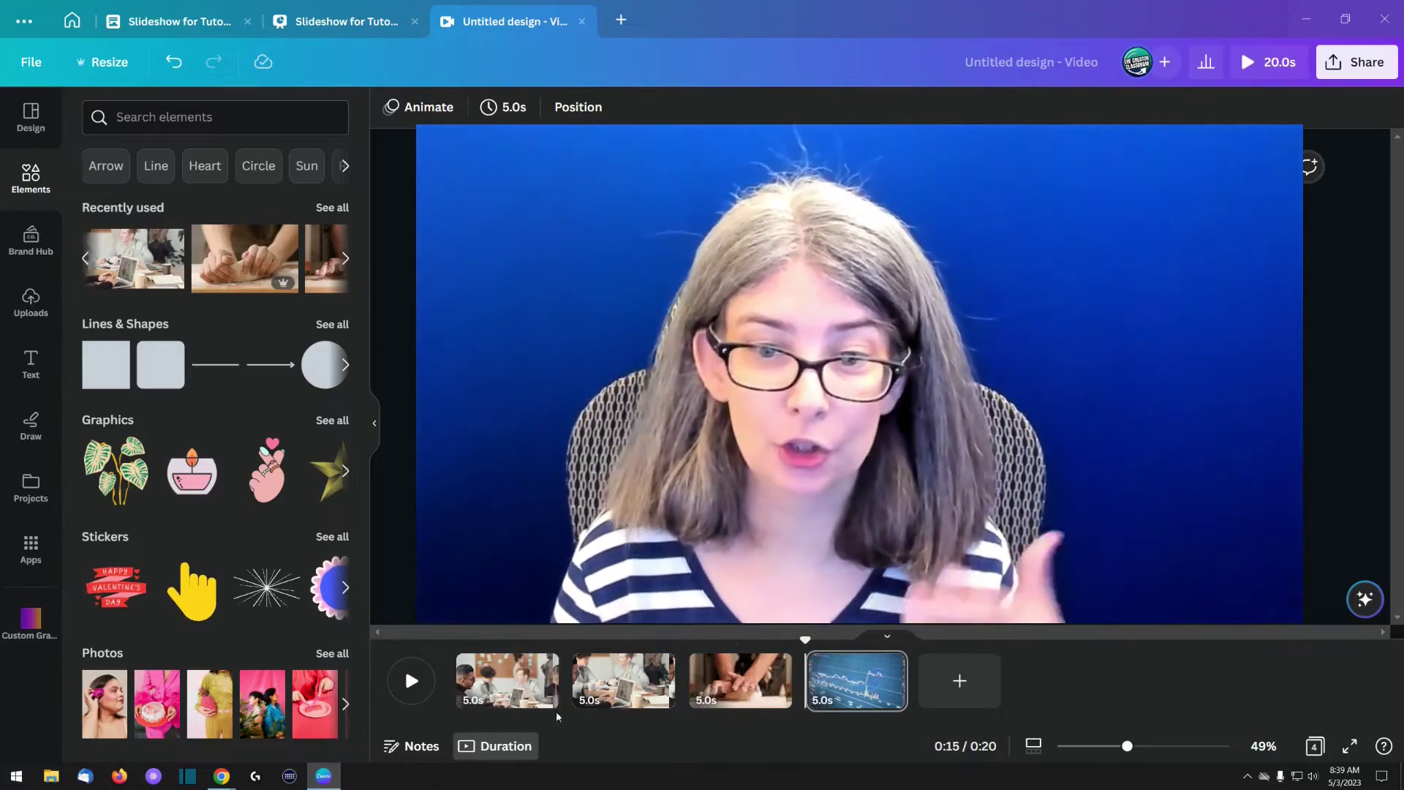
click(581, 22)
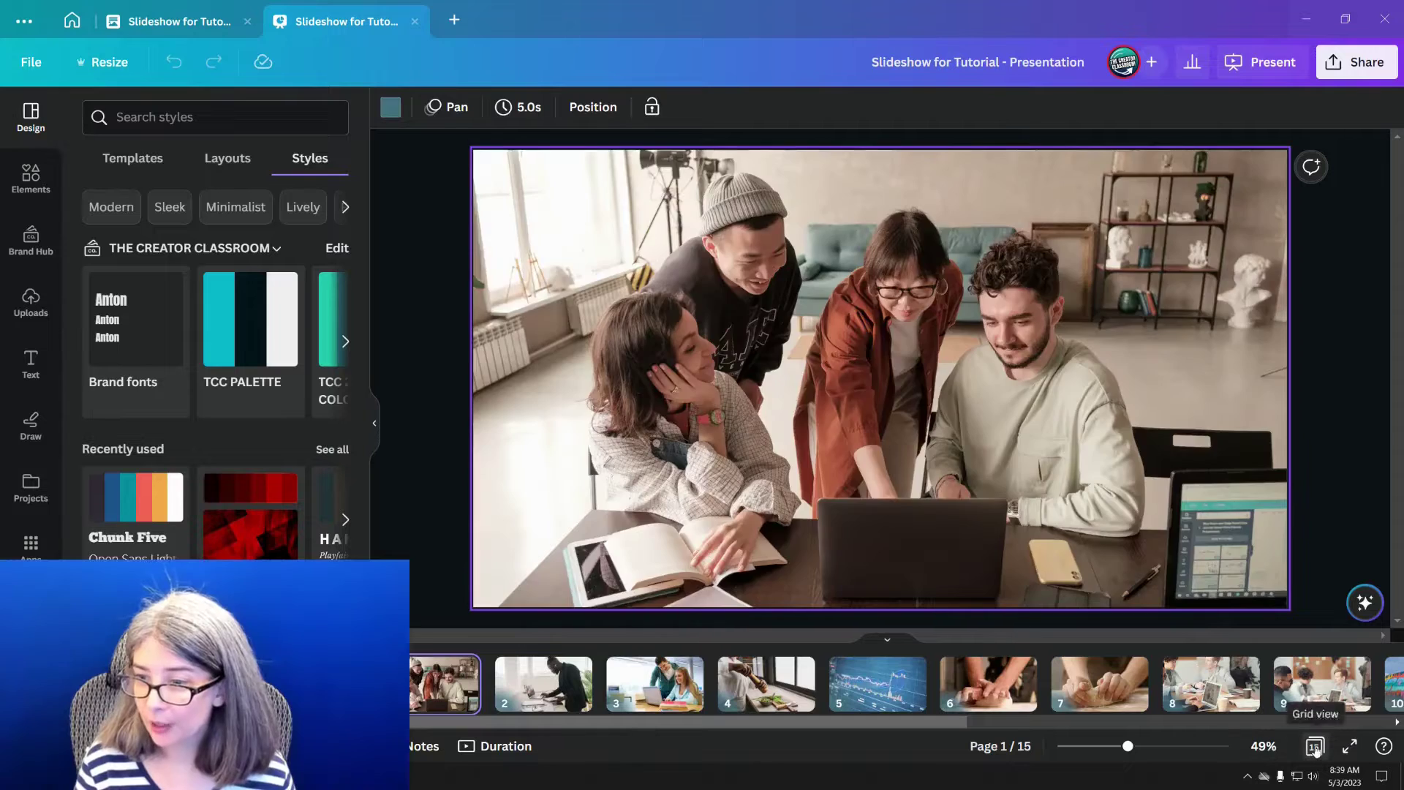
Add a Flow transition between pages 1 and 2 and present the slideshow full screen.
click(1315, 746)
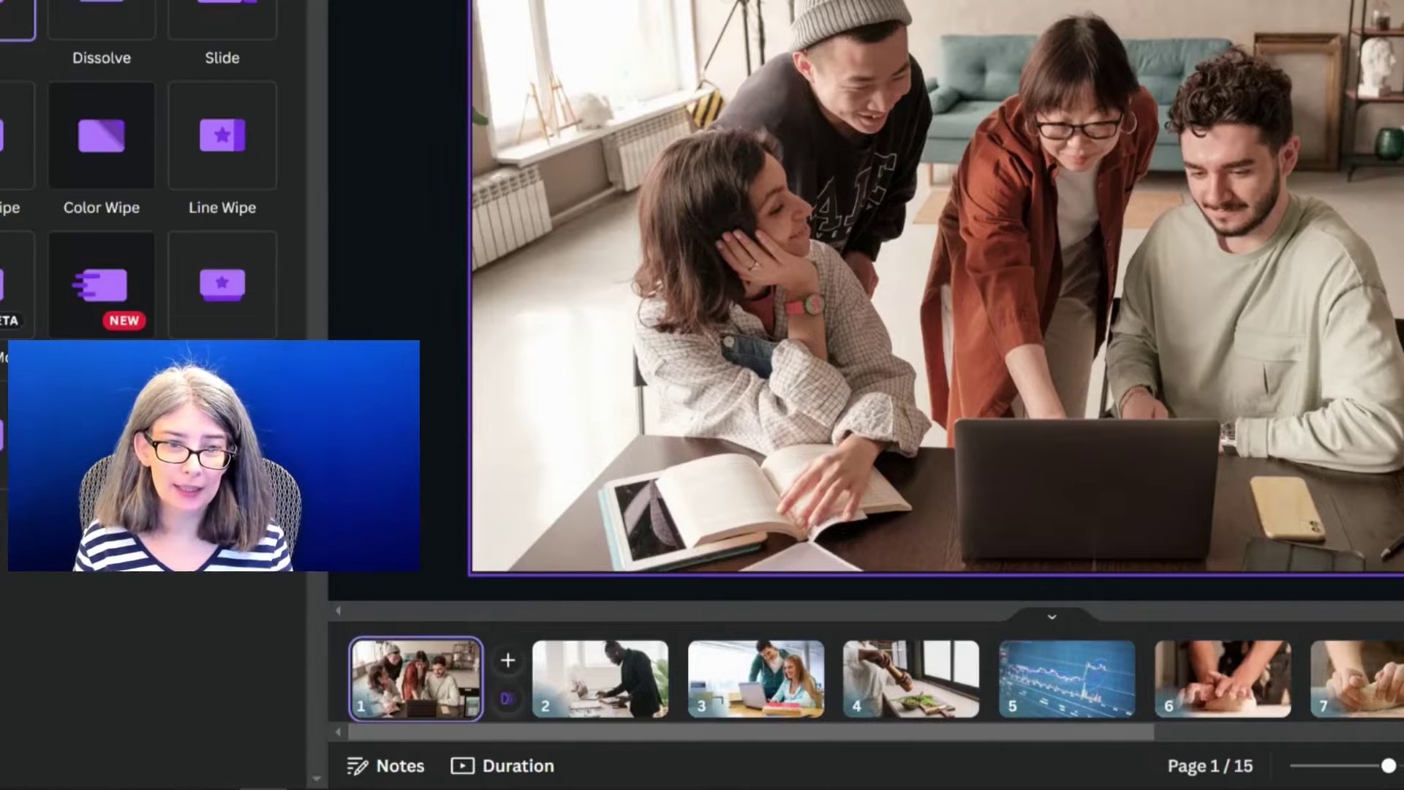
click(128, 272)
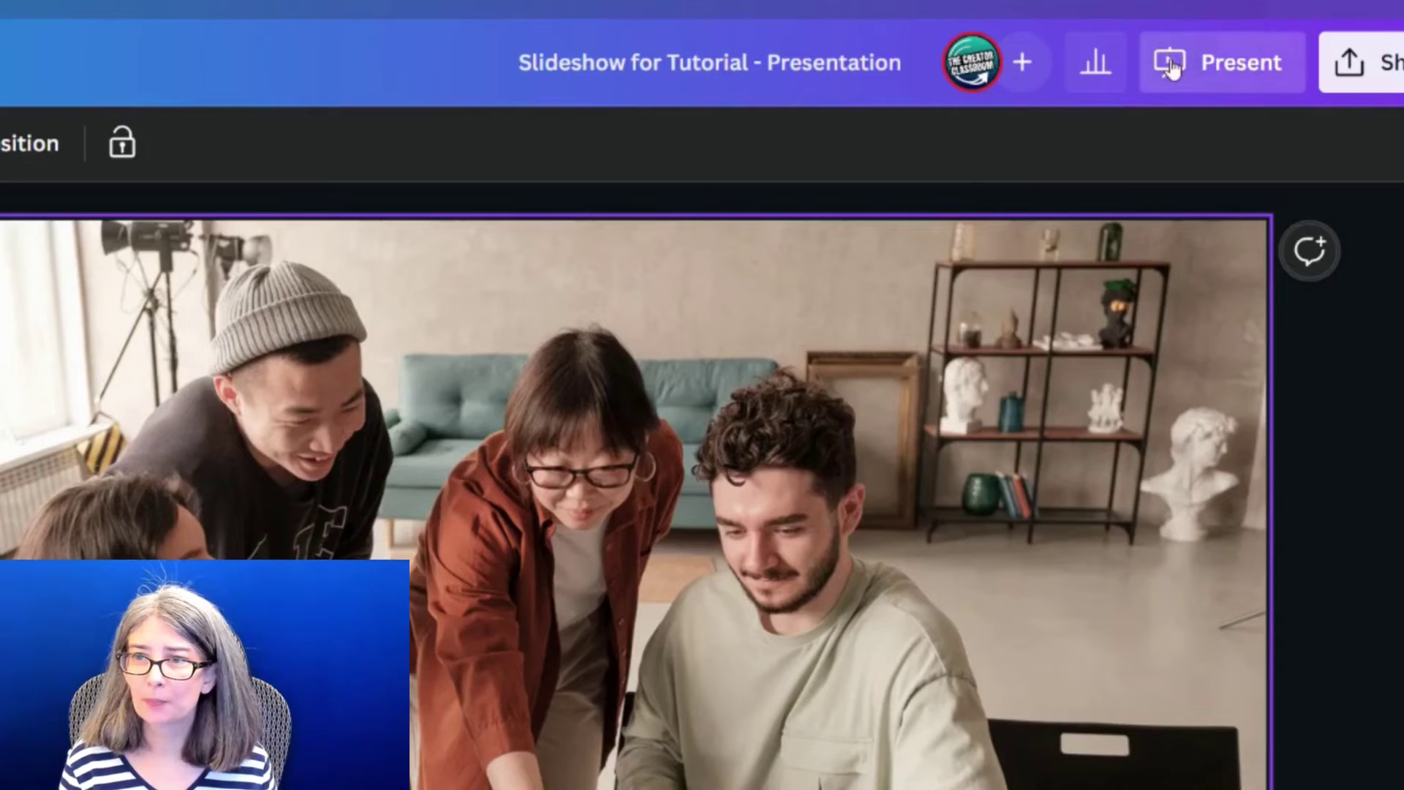
click(1172, 69)
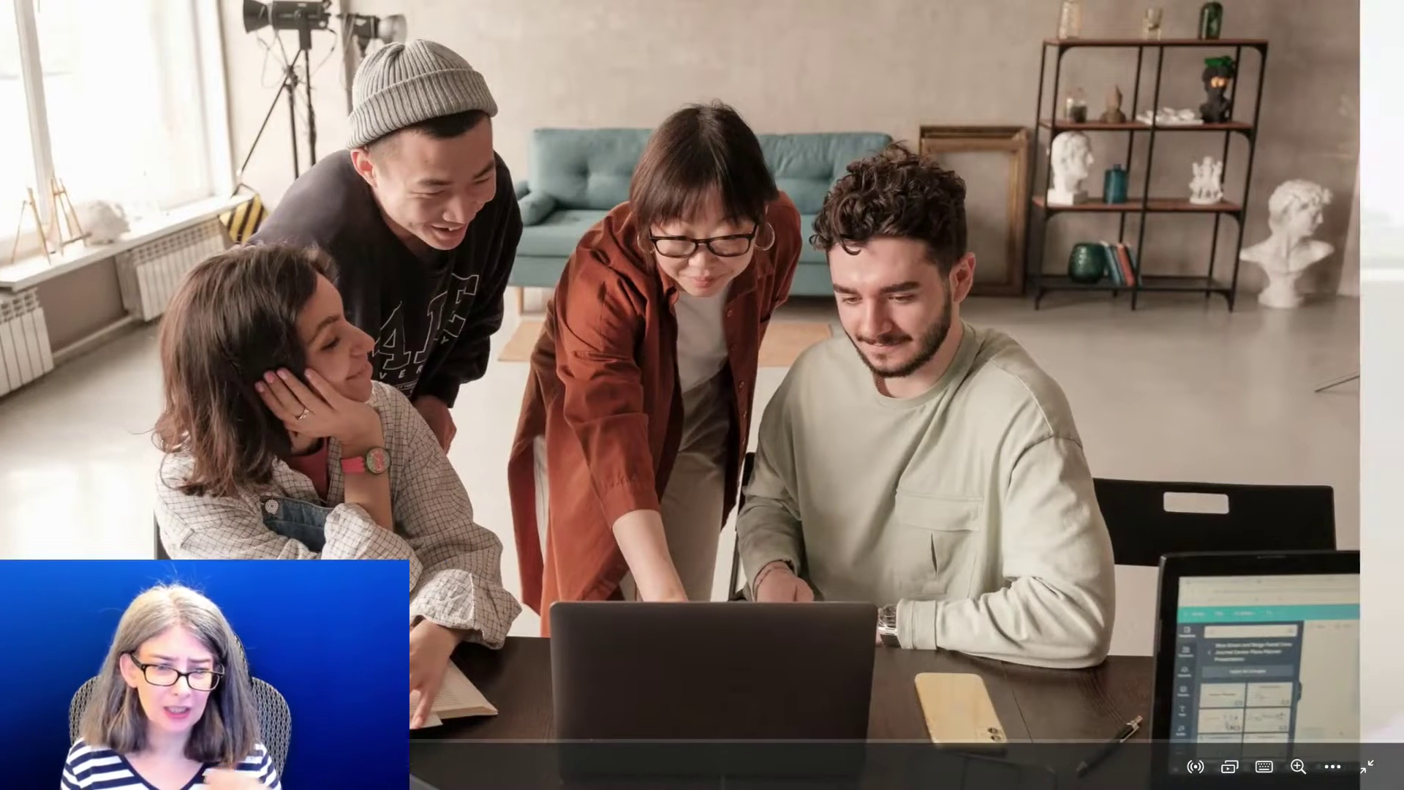
Leave full-screen presenting, returning to page 2 in the editor.
key(Escape)
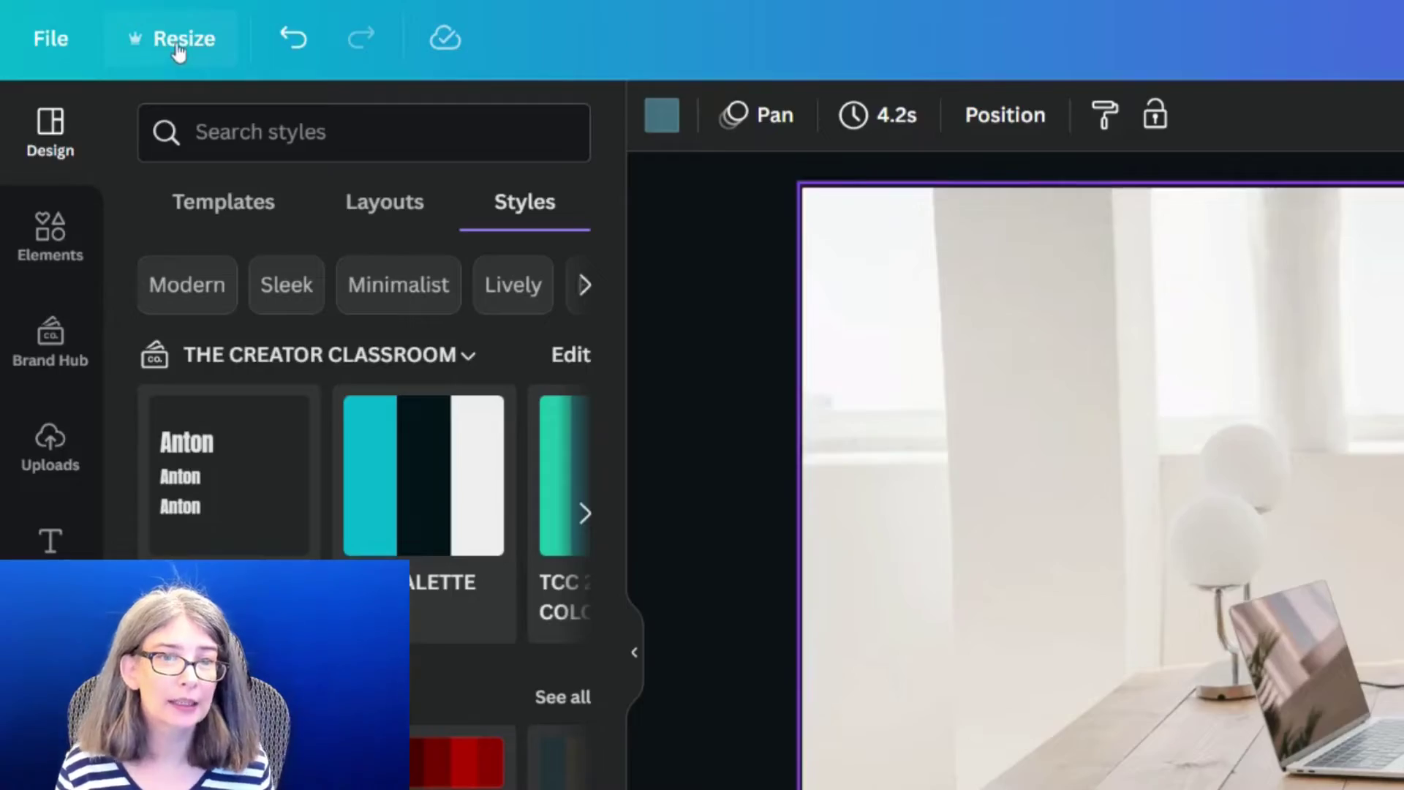
Copy and resize the slideshow into a 1920 × 1080 Video design.
click(179, 45)
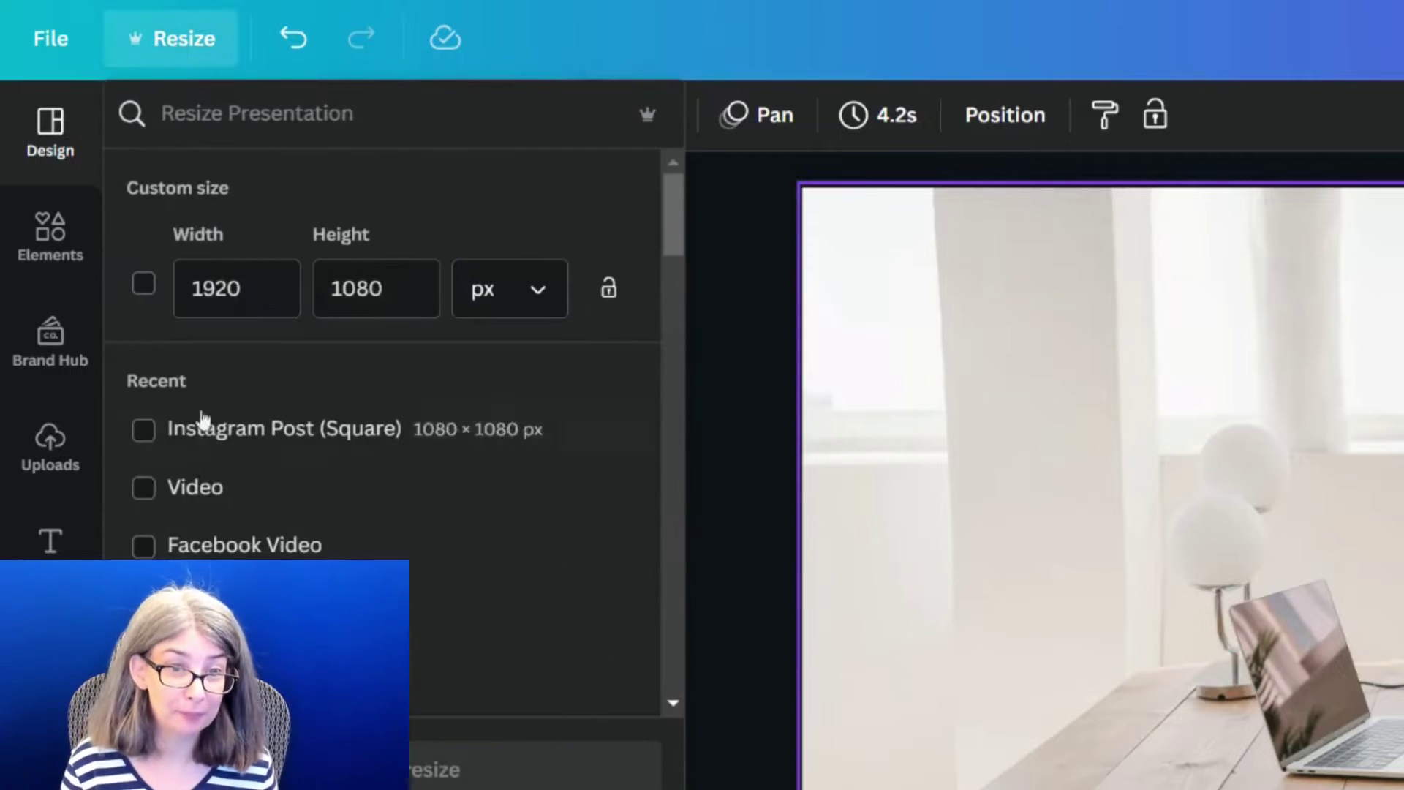
click(144, 504)
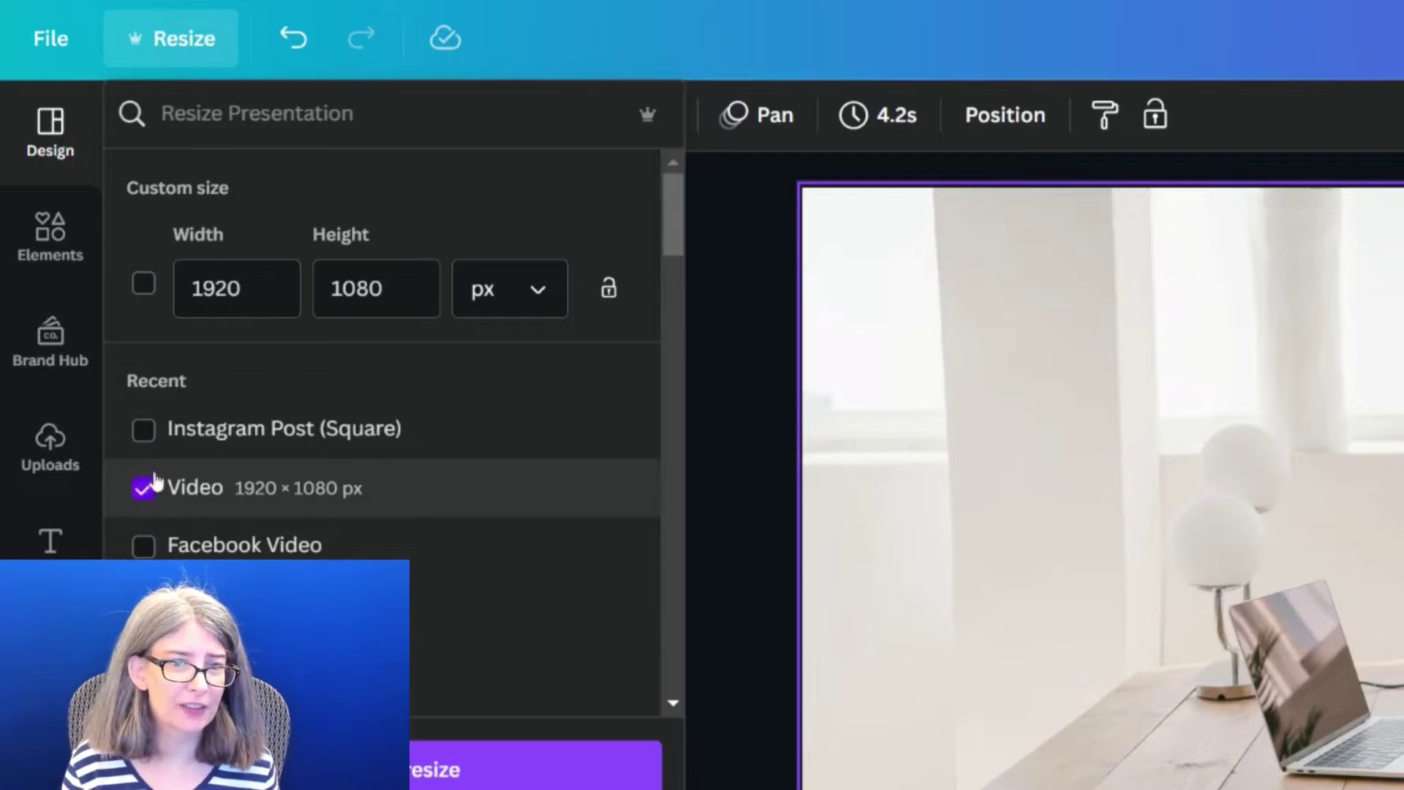
click(268, 106)
text(video)
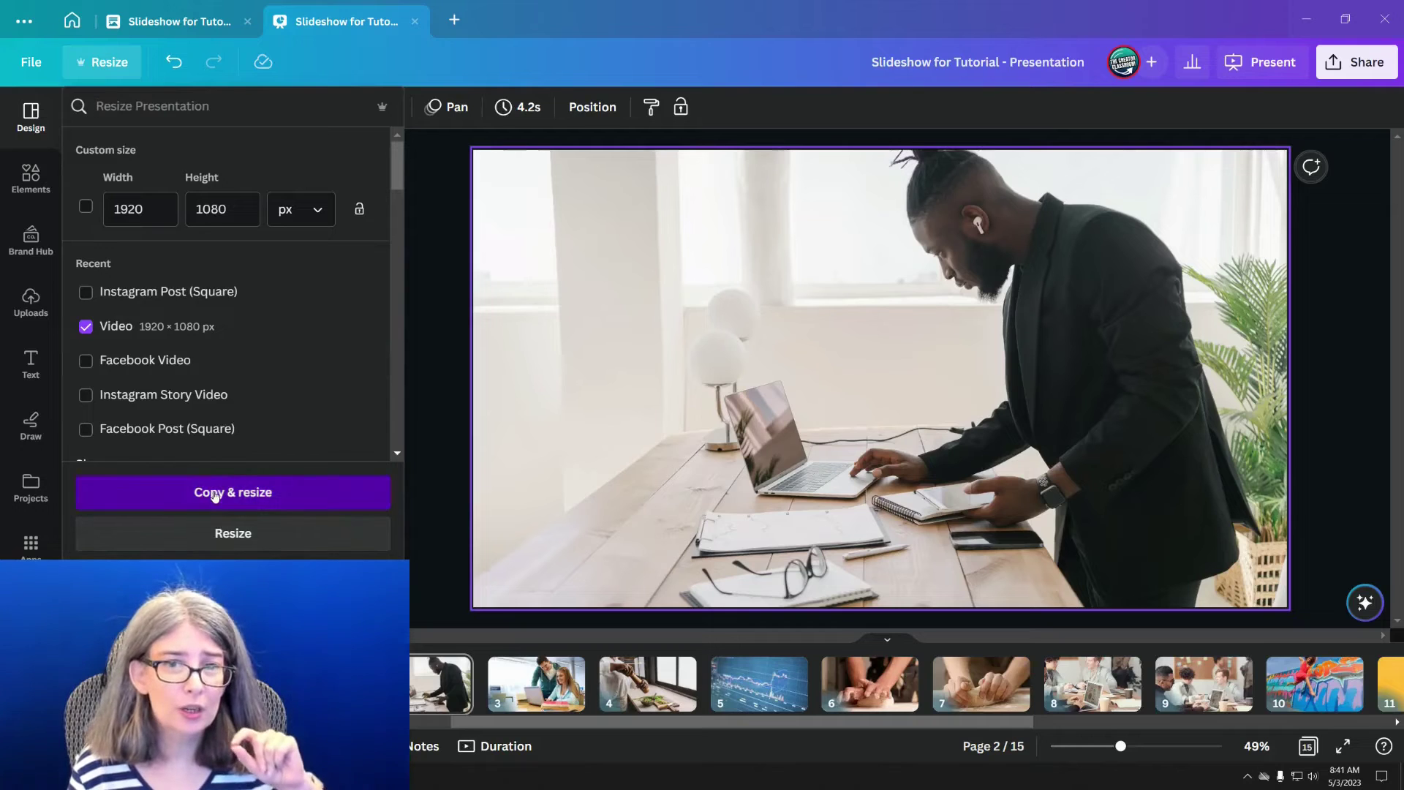
click(231, 490)
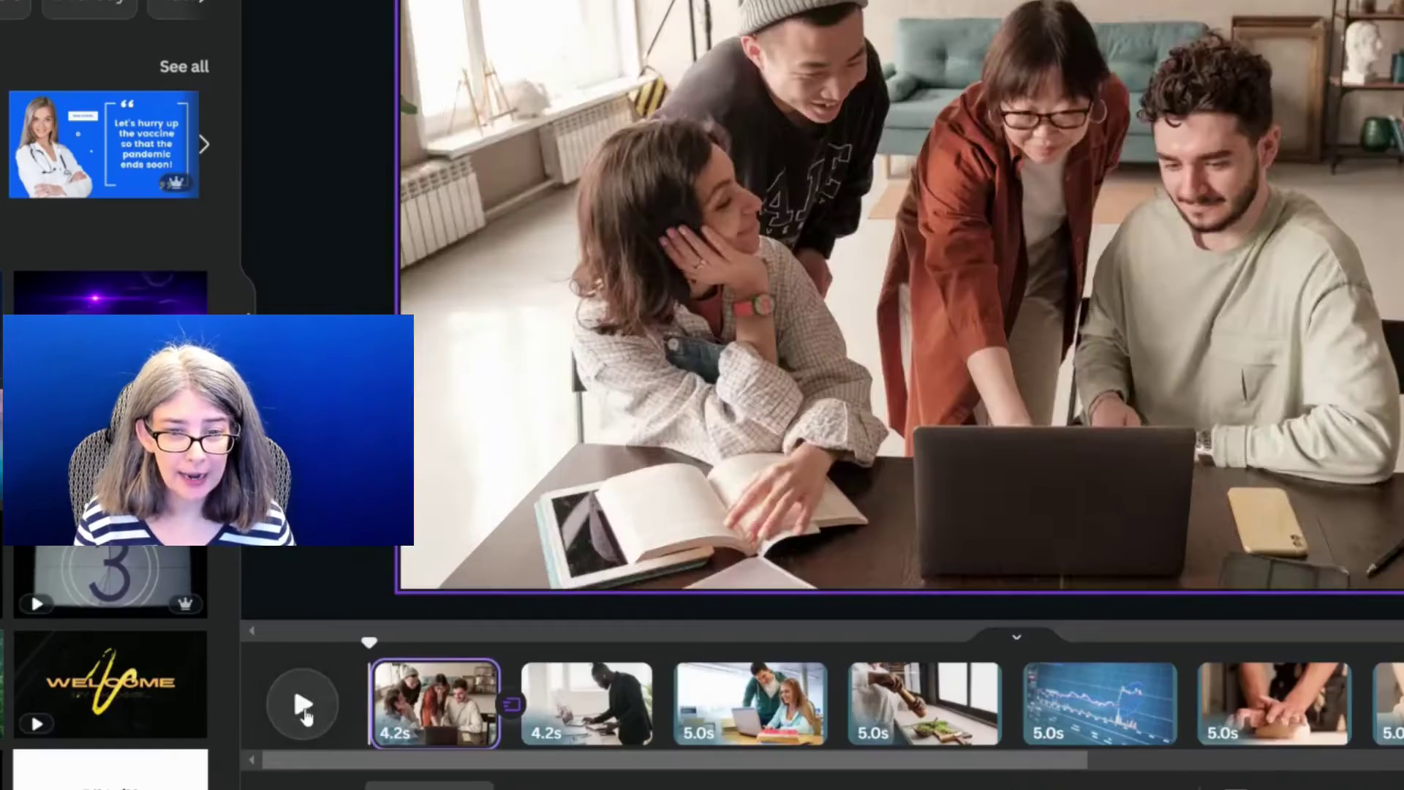
Preview the opening clips, then set the transition between clips 1 and 2 to None.
click(412, 685)
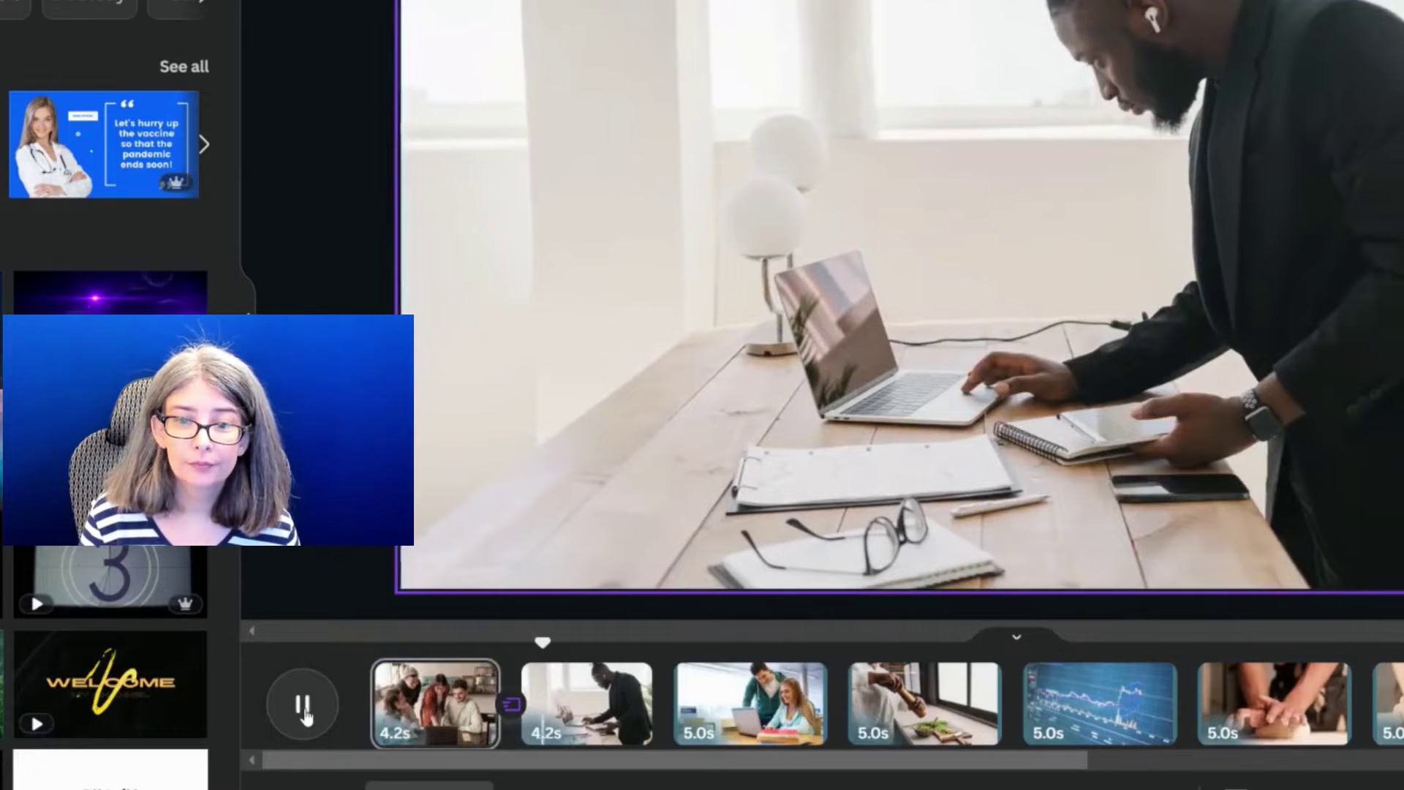
click(303, 706)
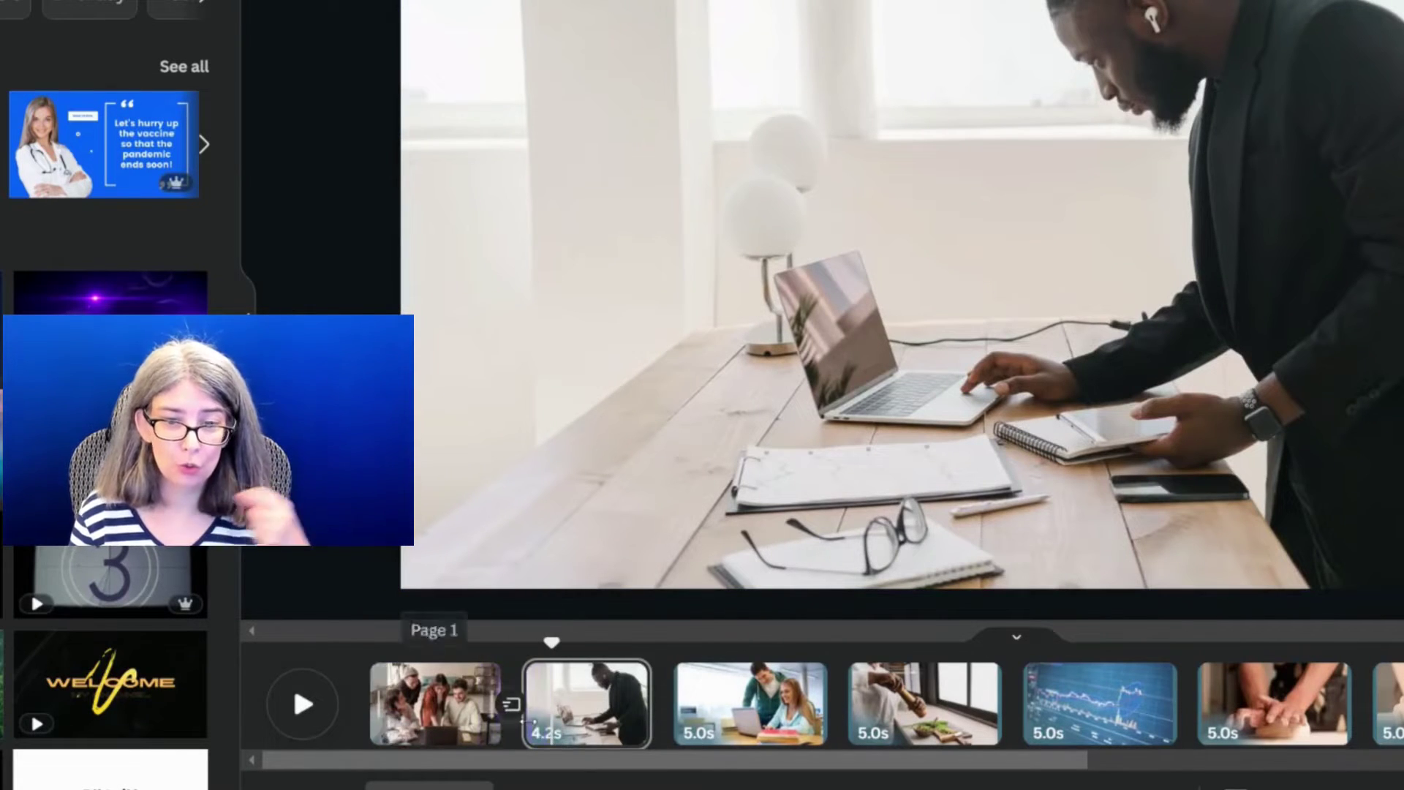
click(303, 704)
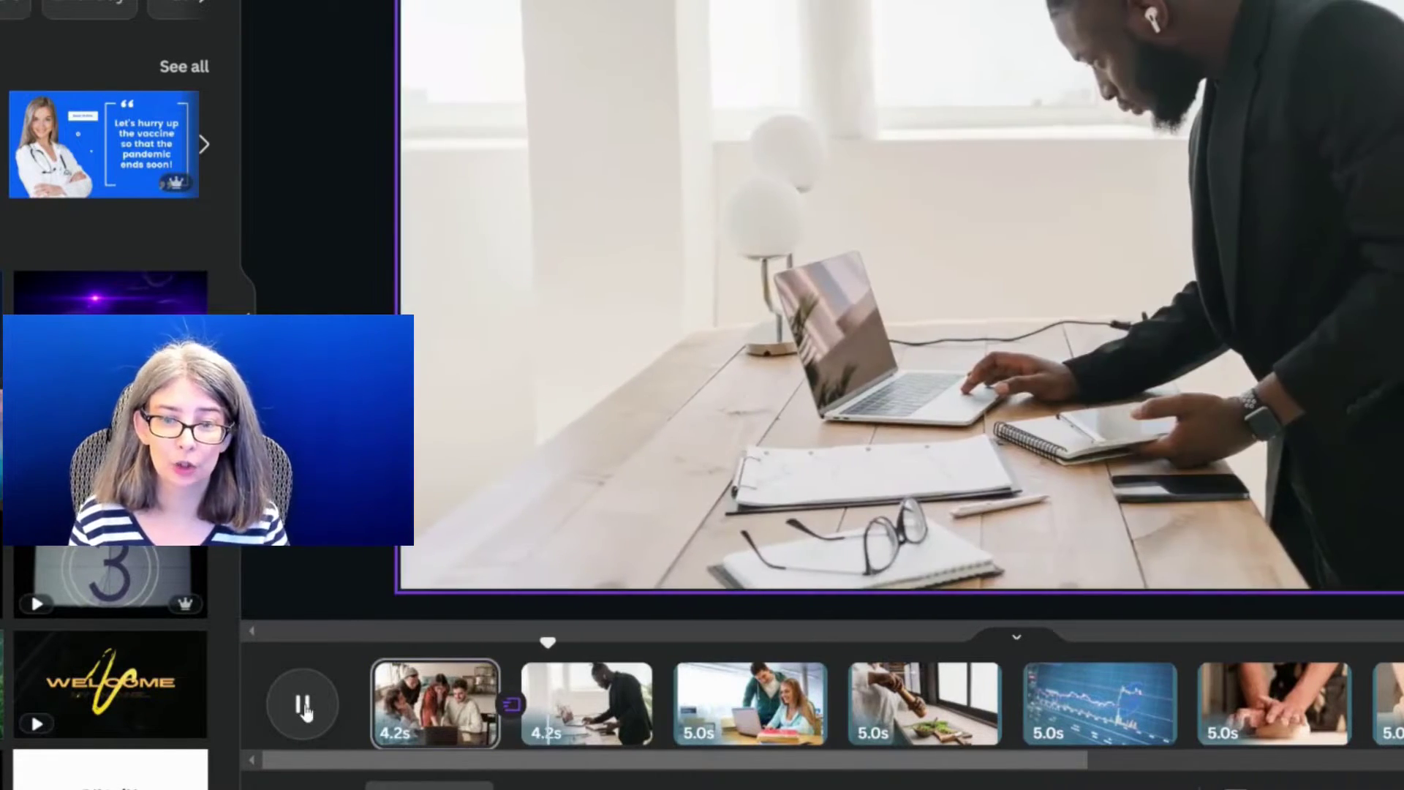
click(302, 706)
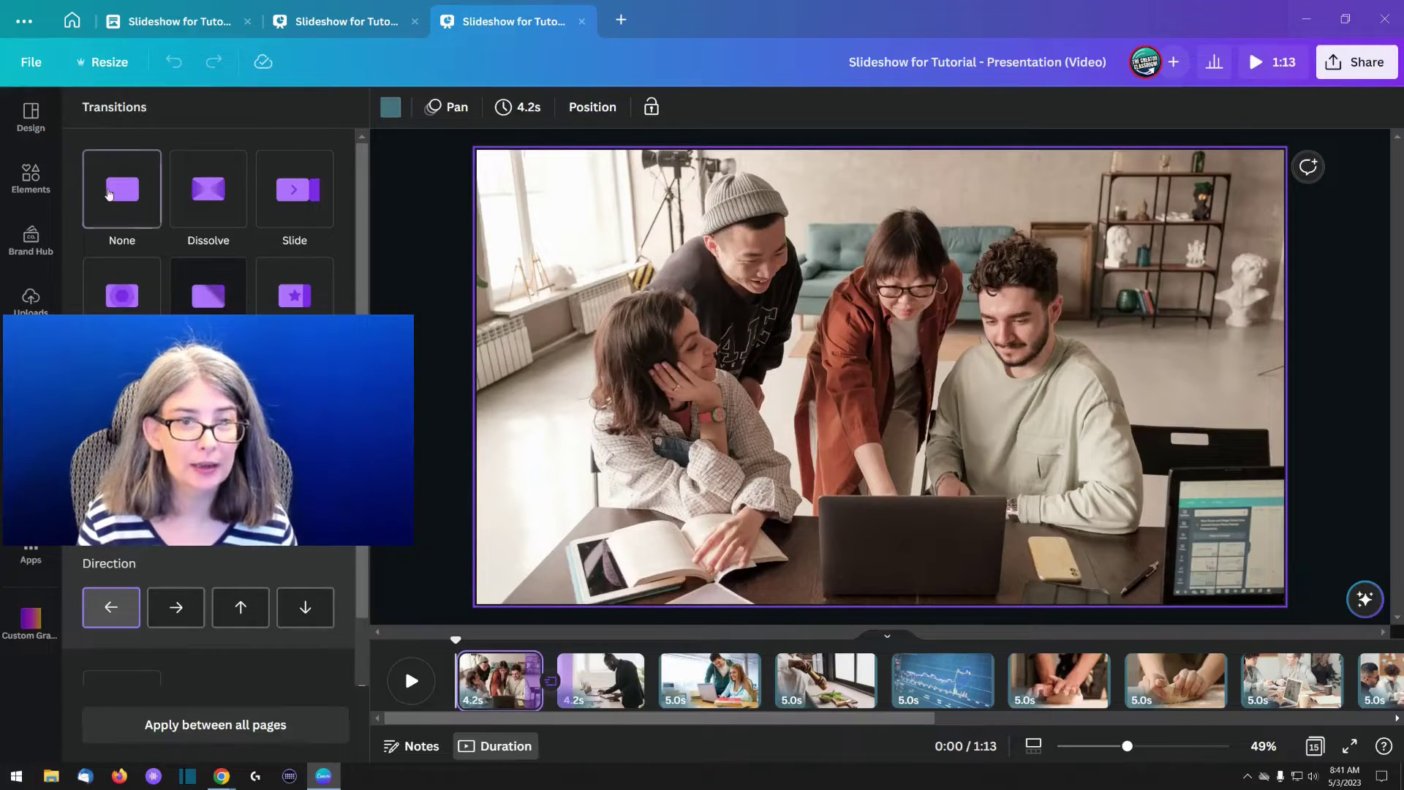
click(108, 193)
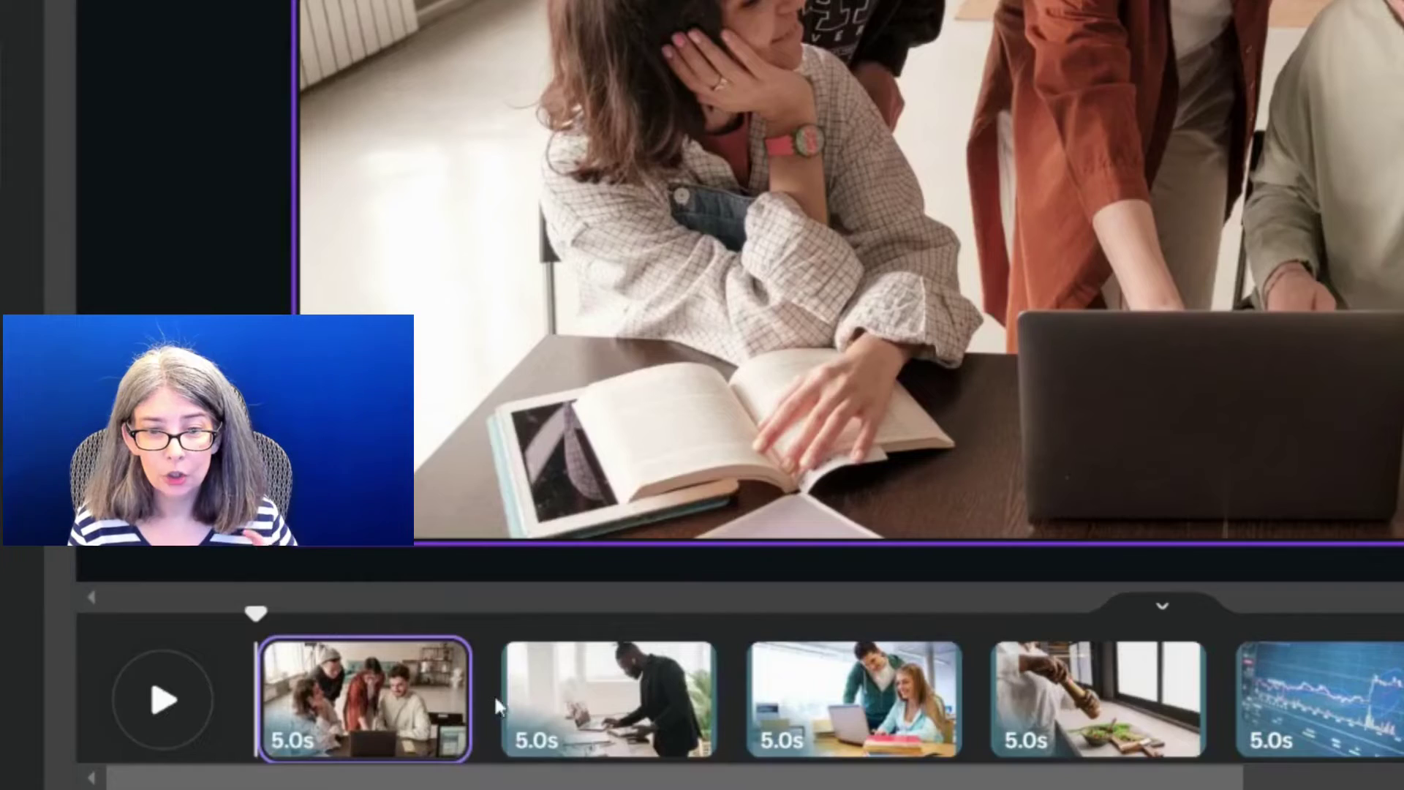
mouse_move(565, 675)
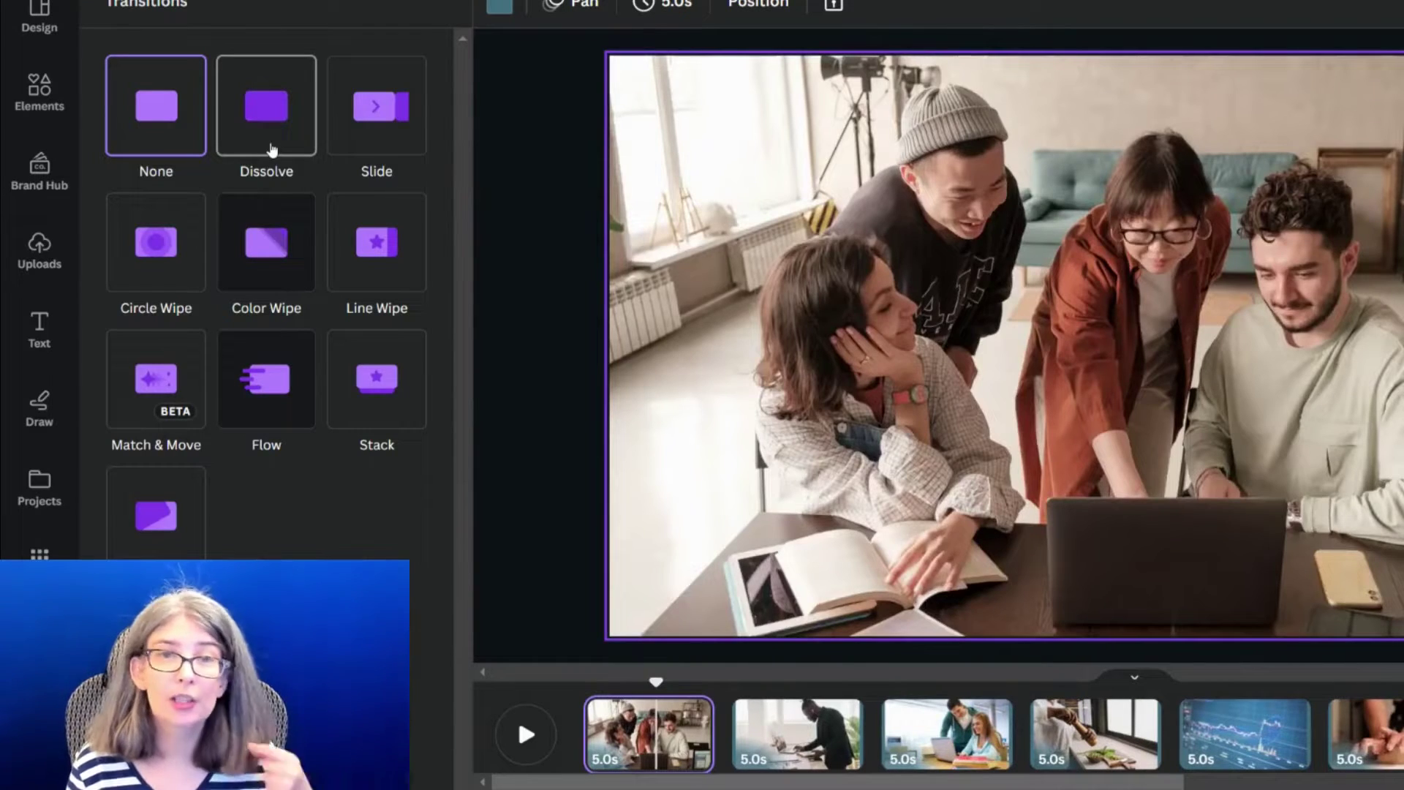
Try the Dissolve, Slide, Circle Wipe, Line Wipe, Match & Move, Flow and Stack transitions on slide 1.
click(274, 149)
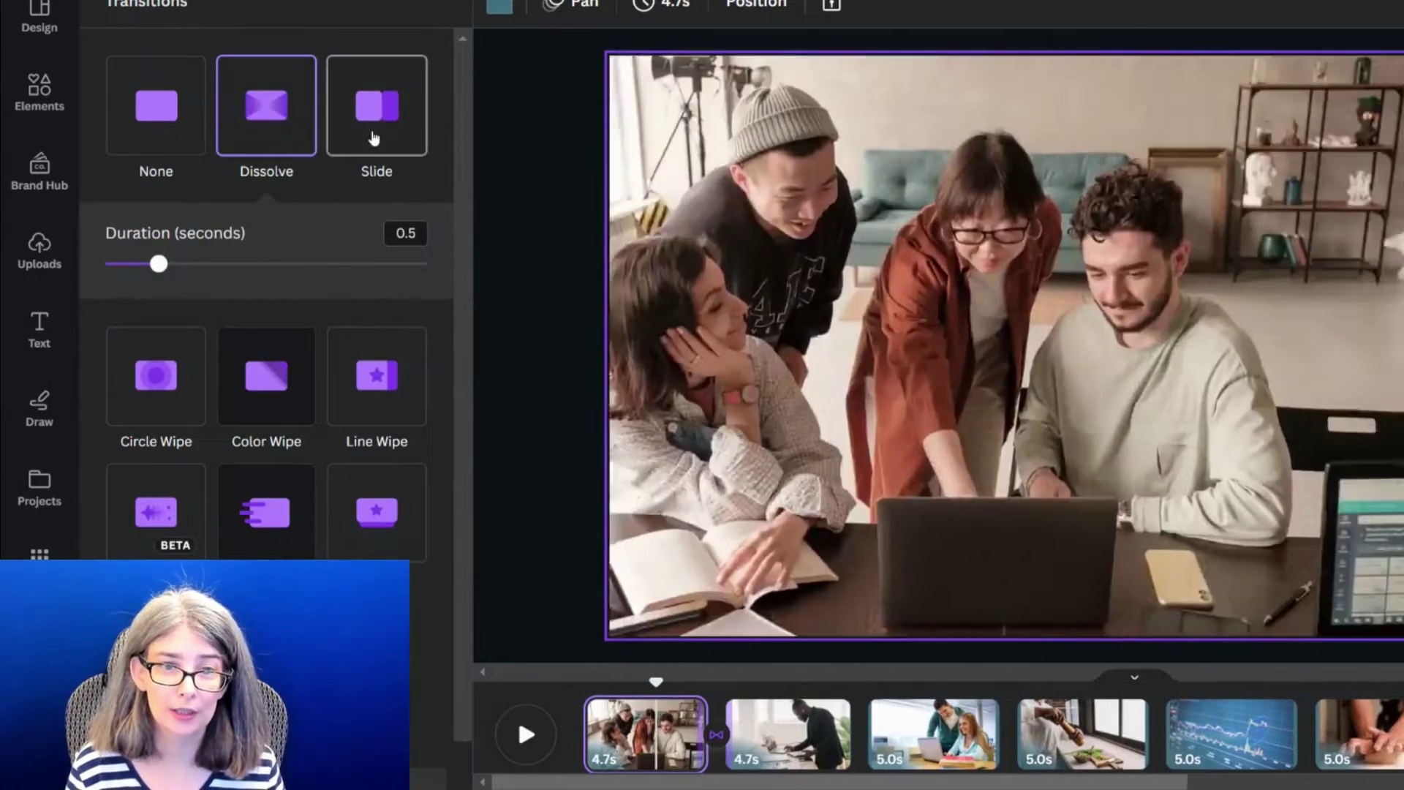
click(374, 138)
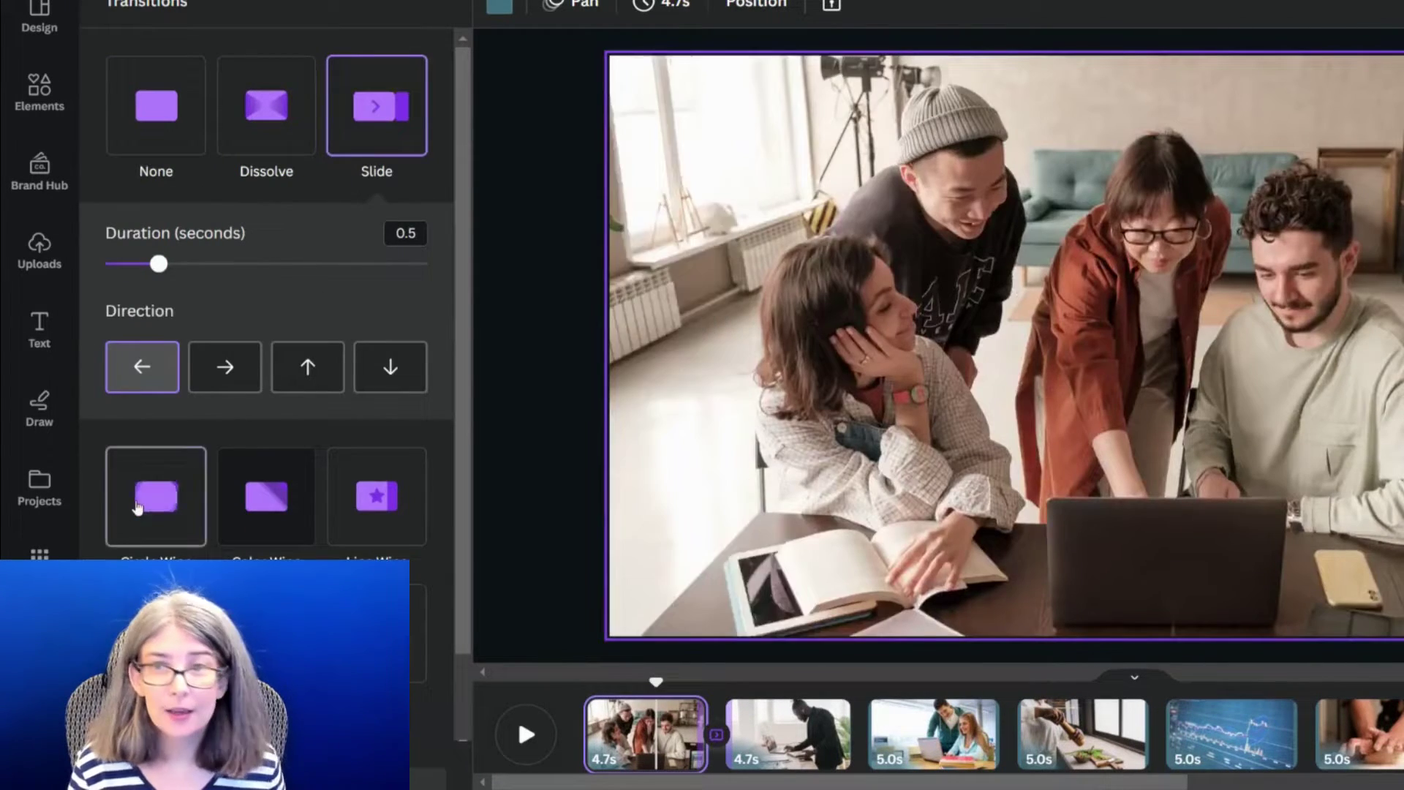
click(137, 507)
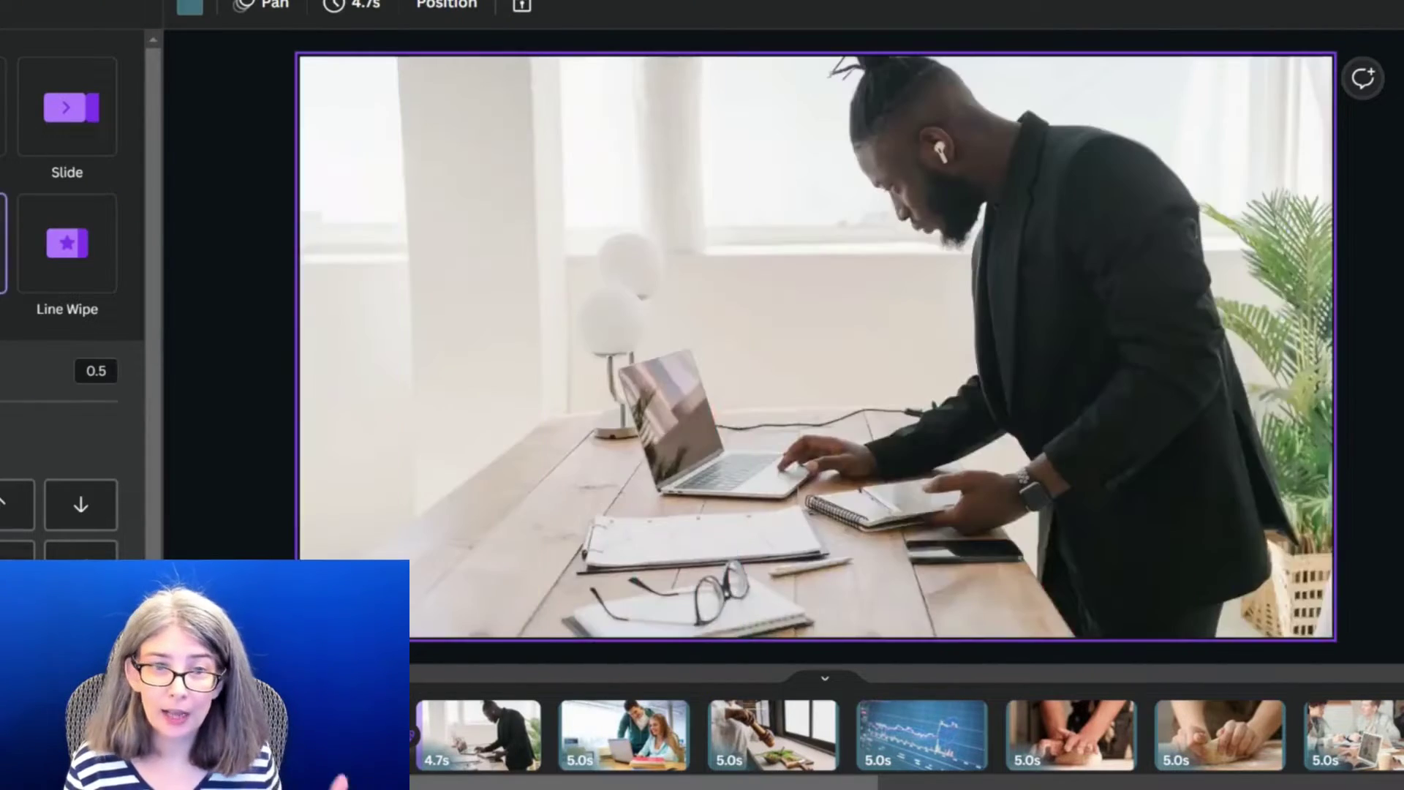
click(66, 243)
scroll(61, 388, down, 2)
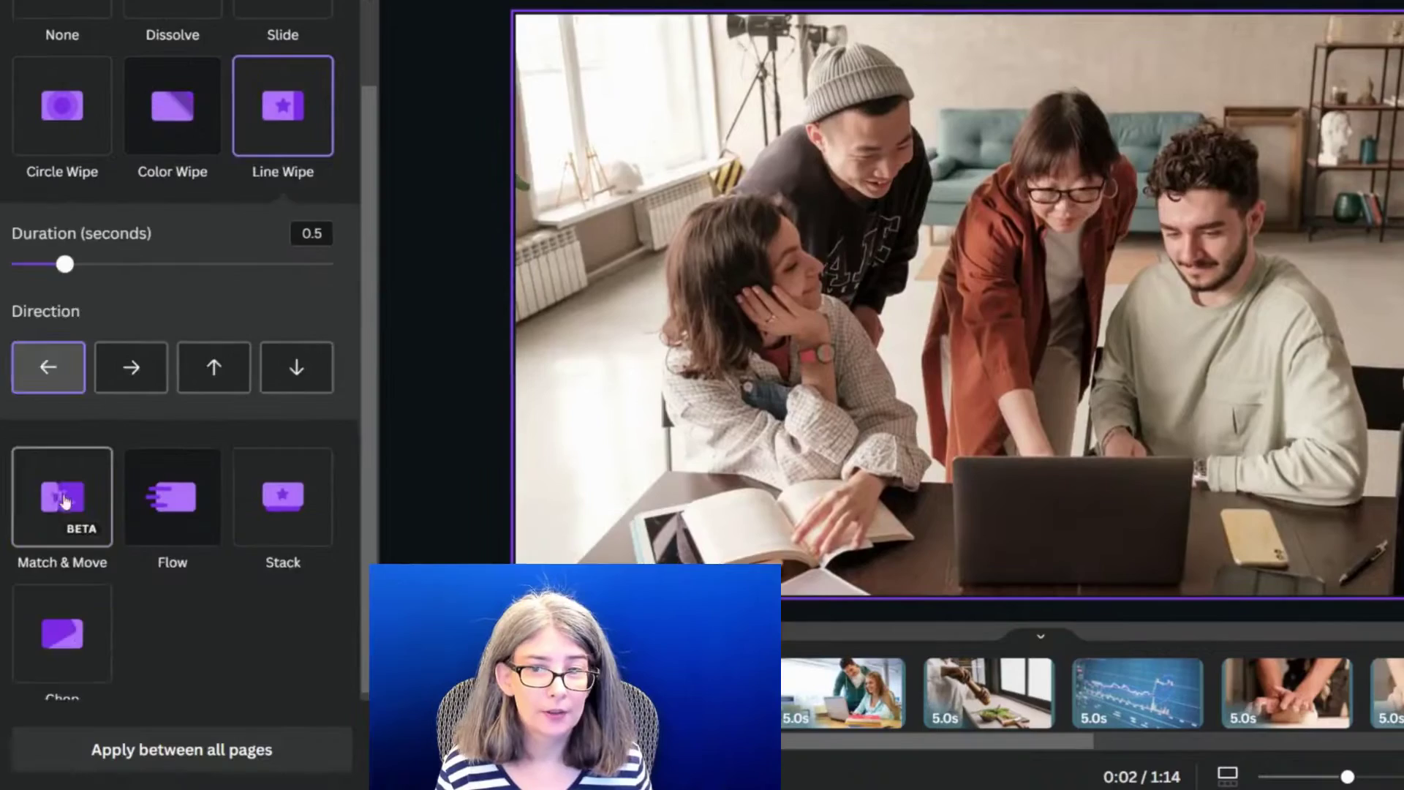
click(60, 492)
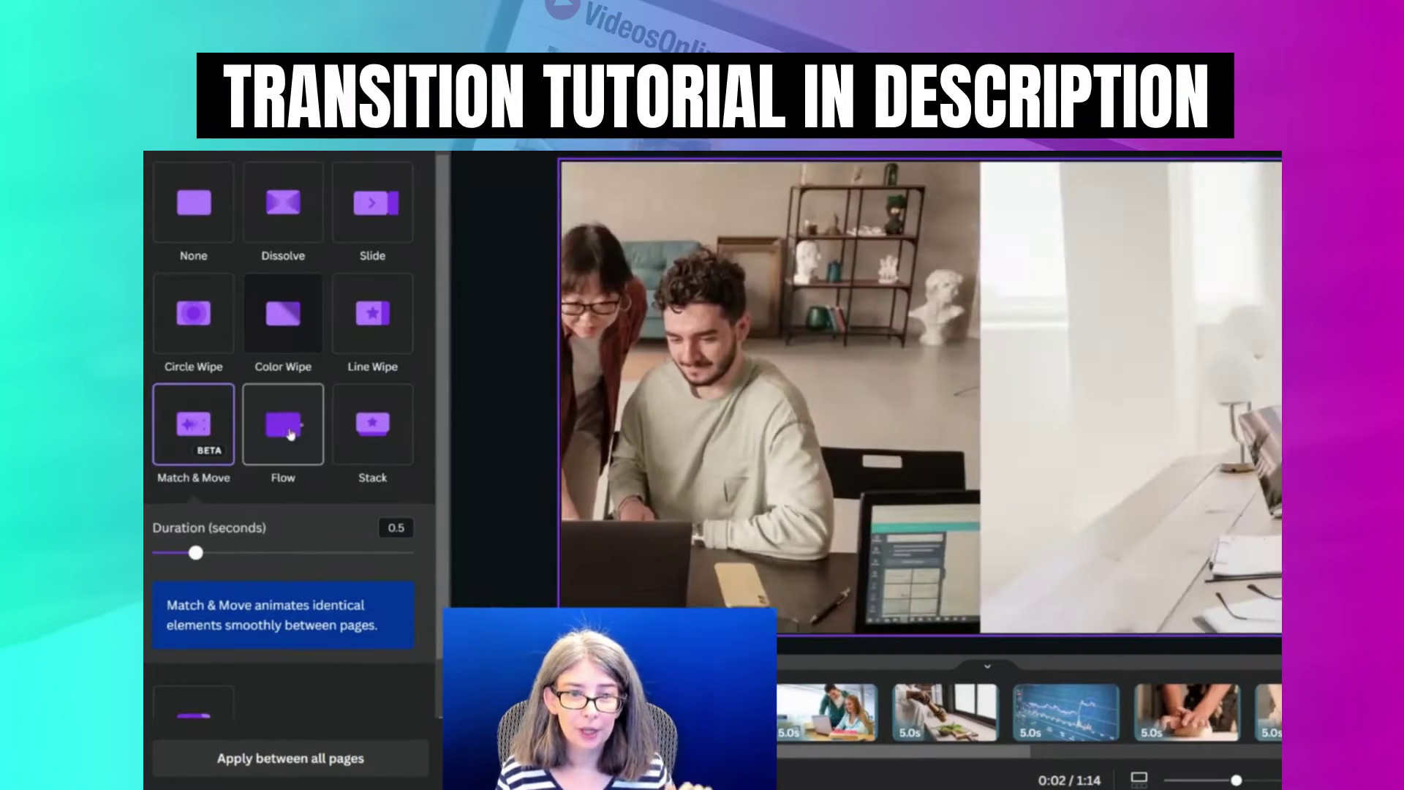
click(291, 434)
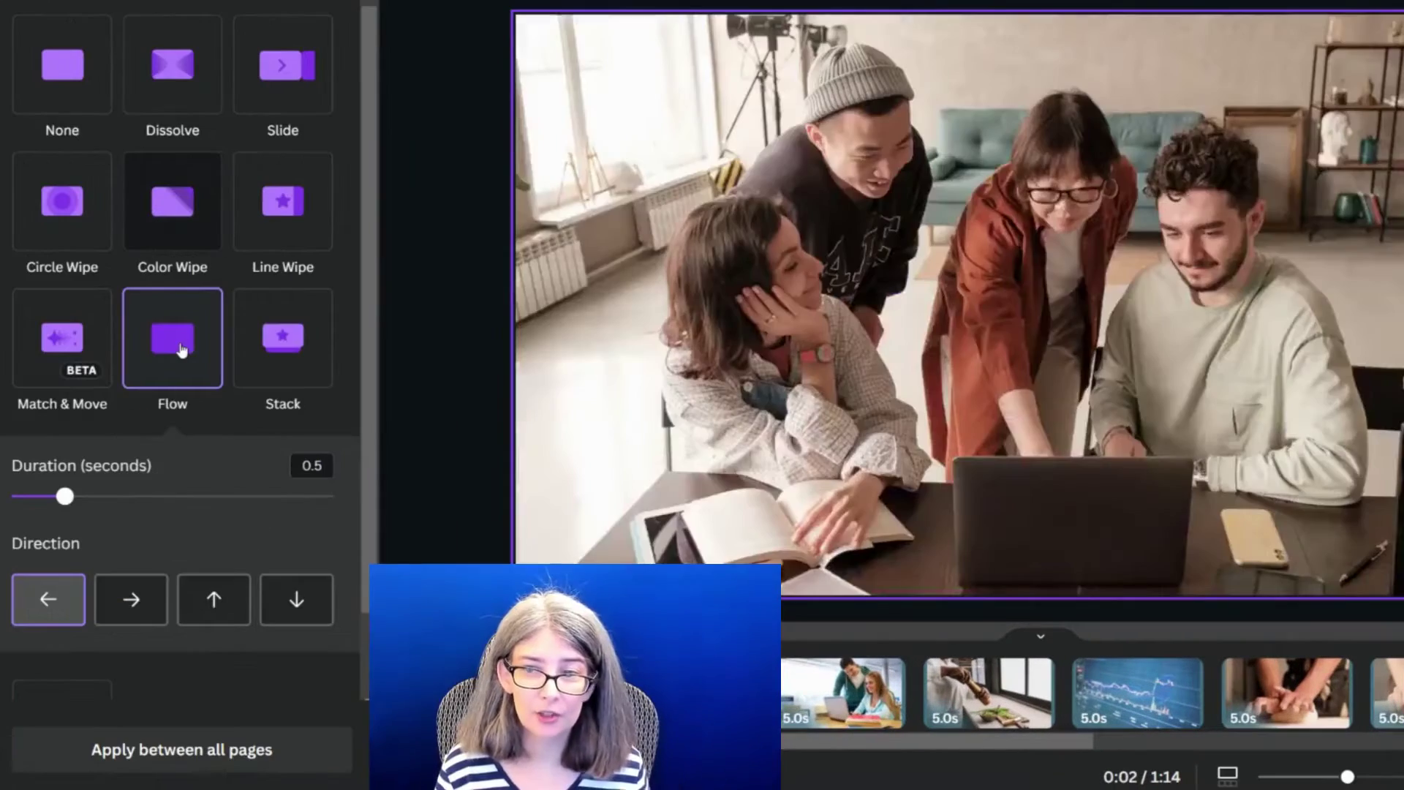
click(379, 436)
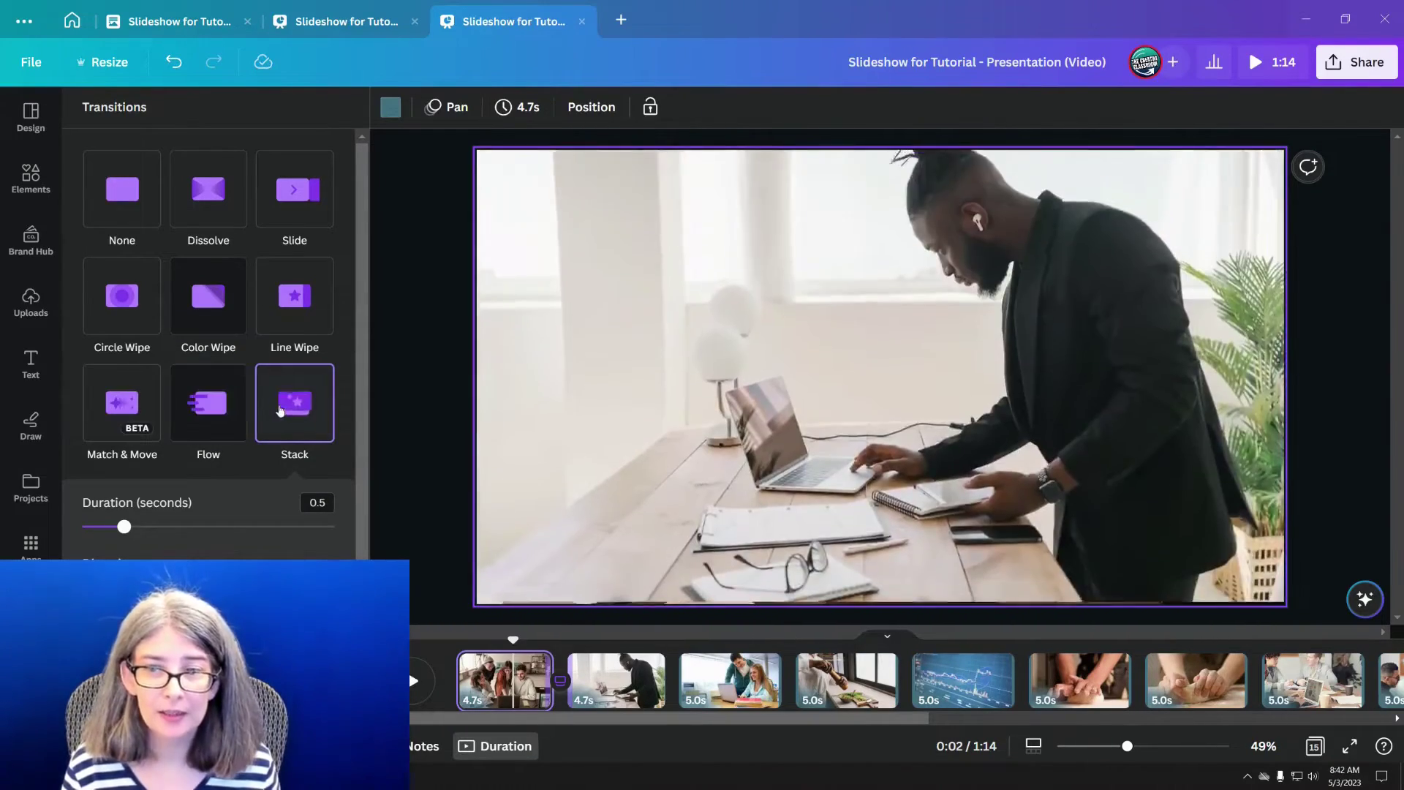
Try Chop, then settle on a 0.5-second Circle Wipe transition, direction In.
scroll(276, 412, down, 2)
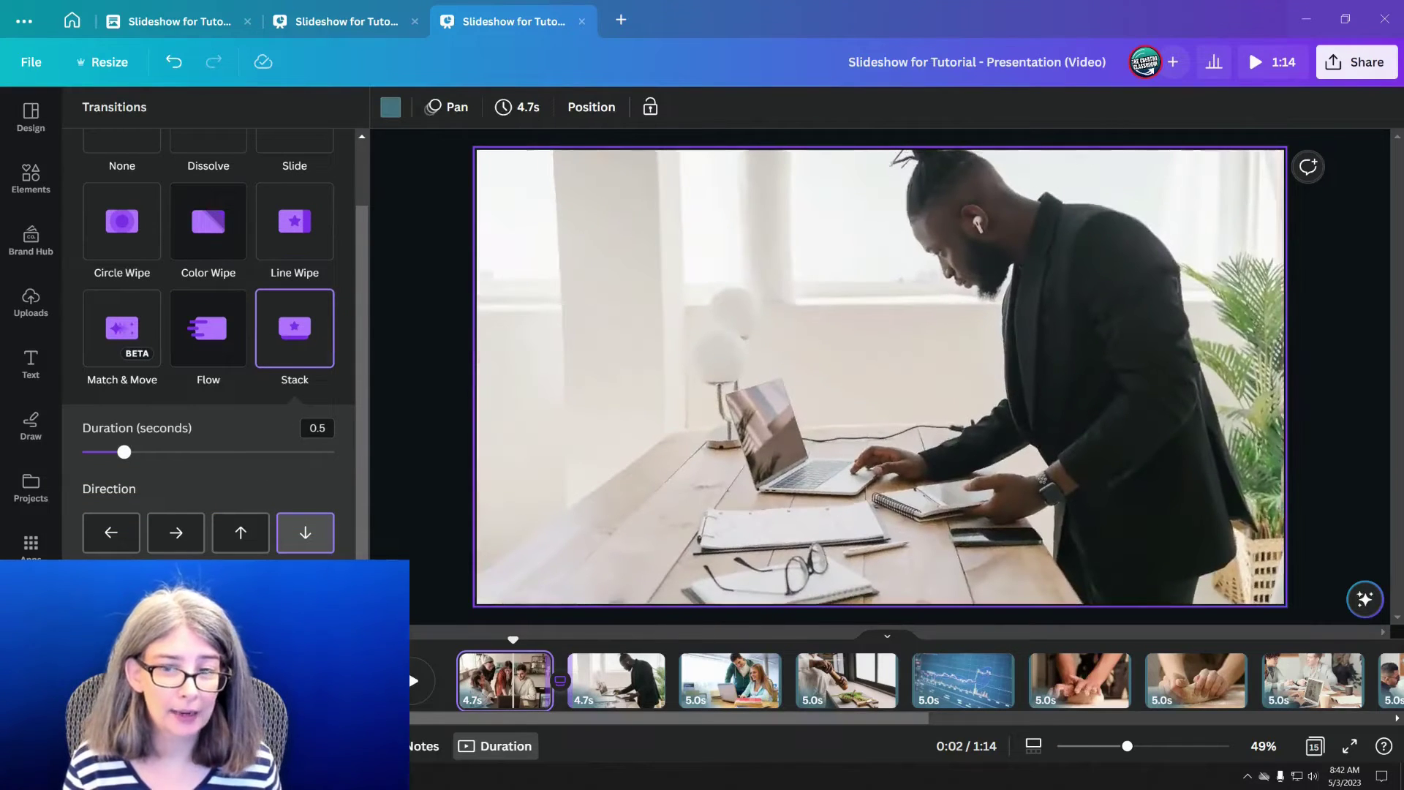
scroll(204, 366, down, 3)
click(120, 392)
scroll(205, 366, down, 1)
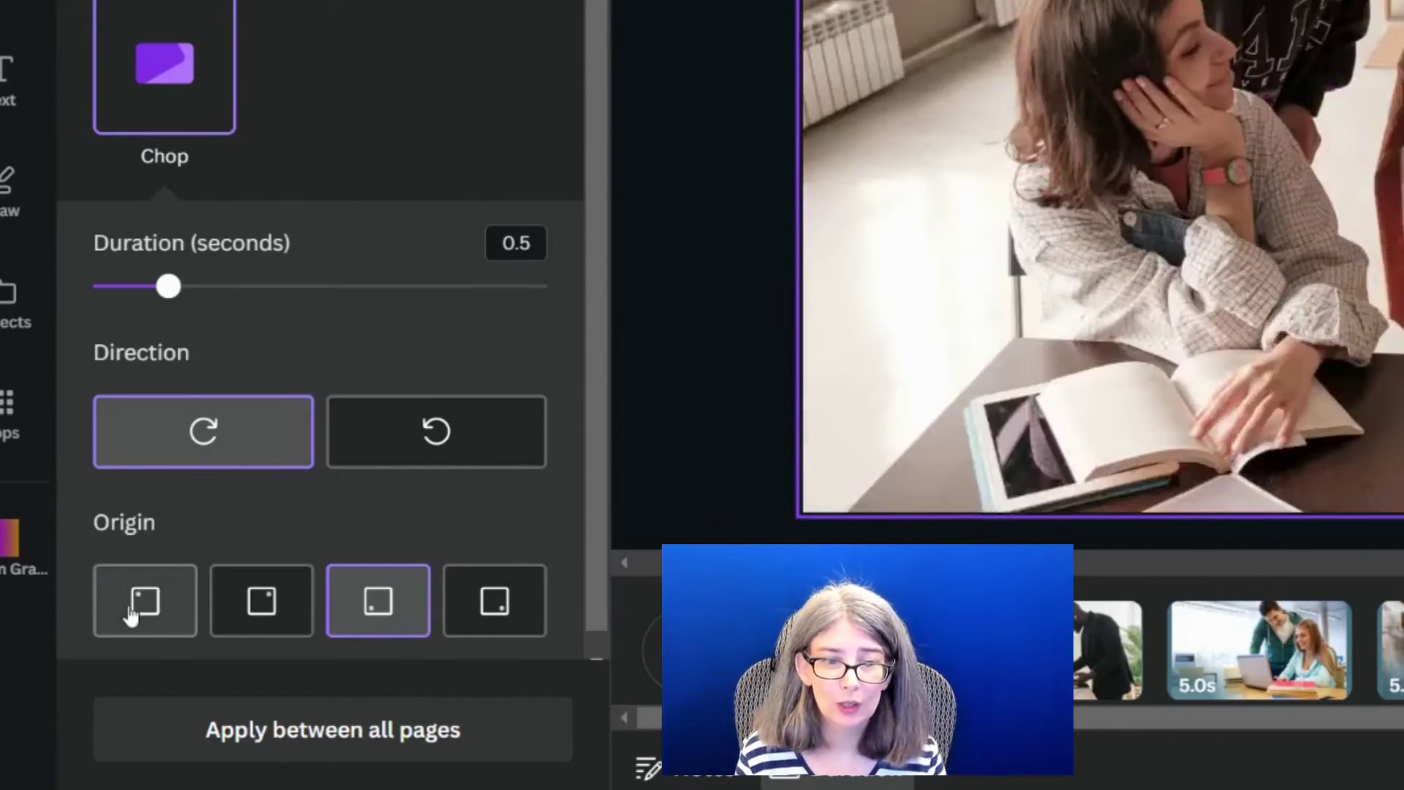
scroll(322, 355, up, 4)
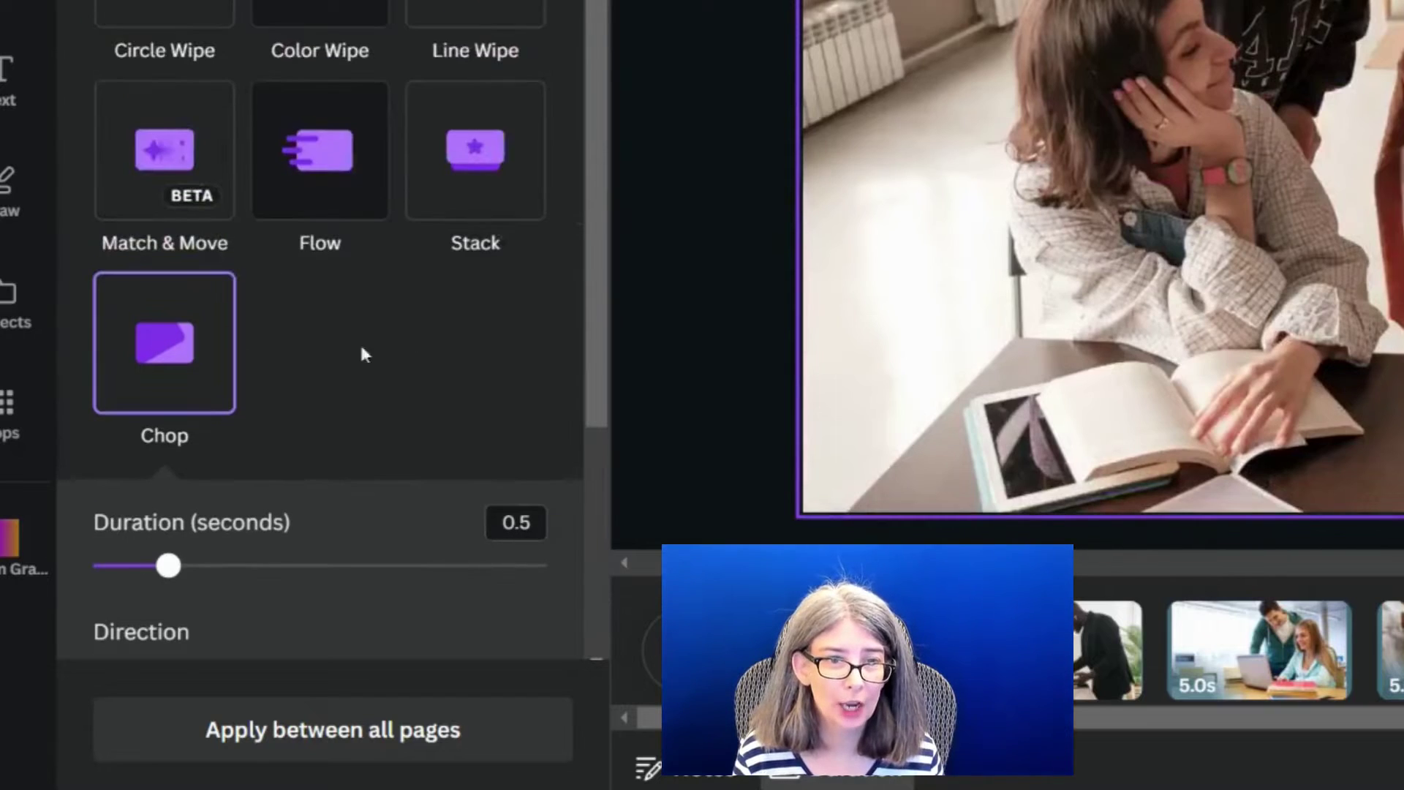
click(196, 13)
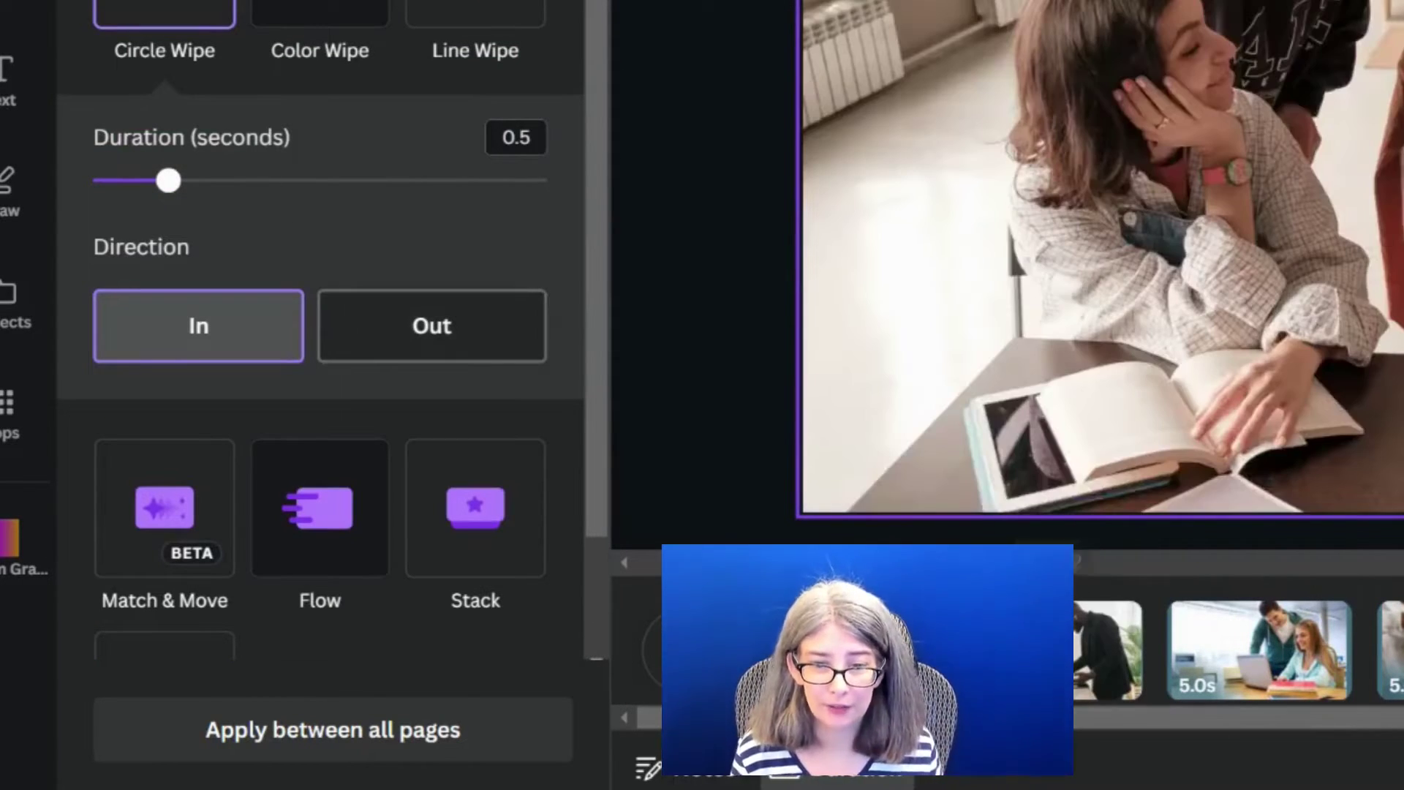
Change the first transition to Flow lasting 1.2 seconds and preview it.
click(322, 505)
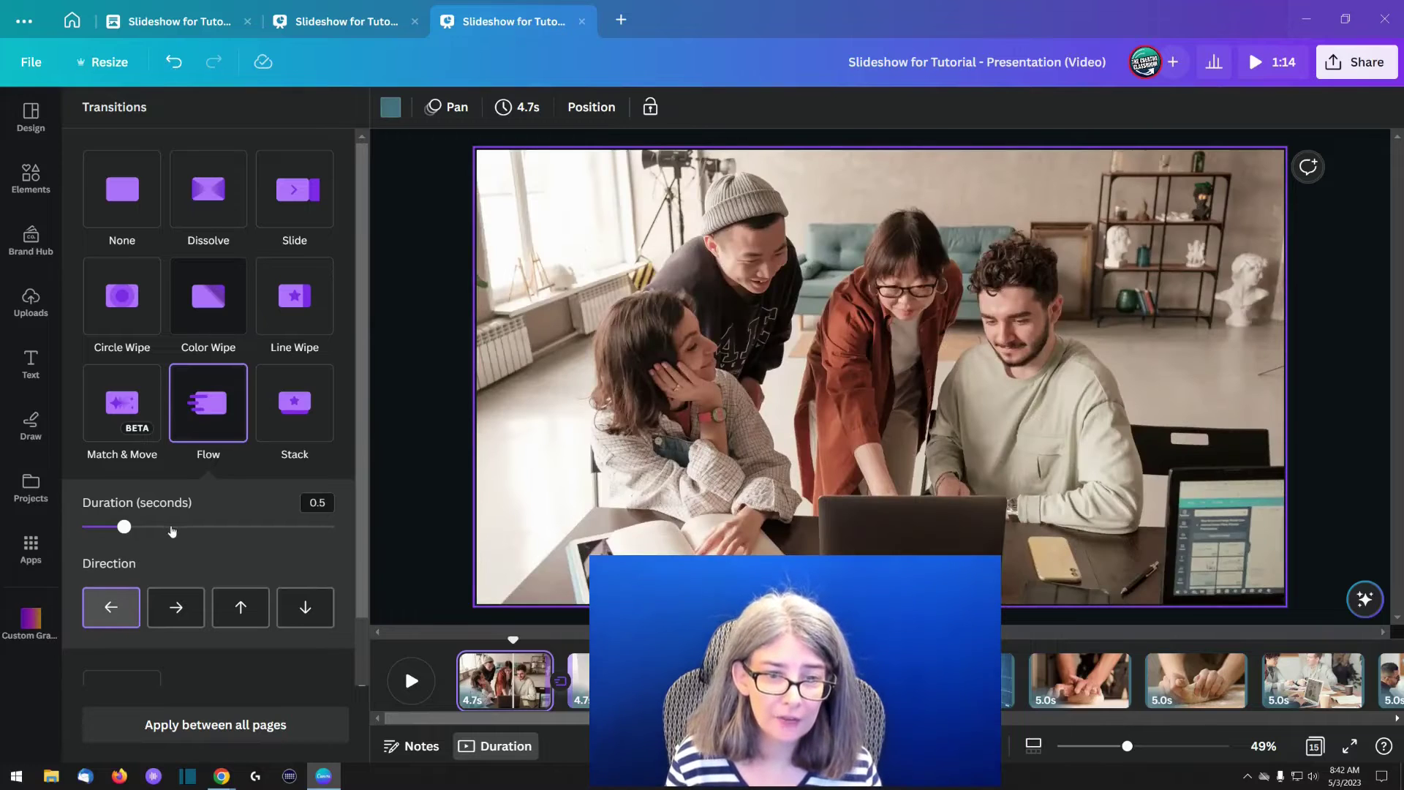
click(171, 527)
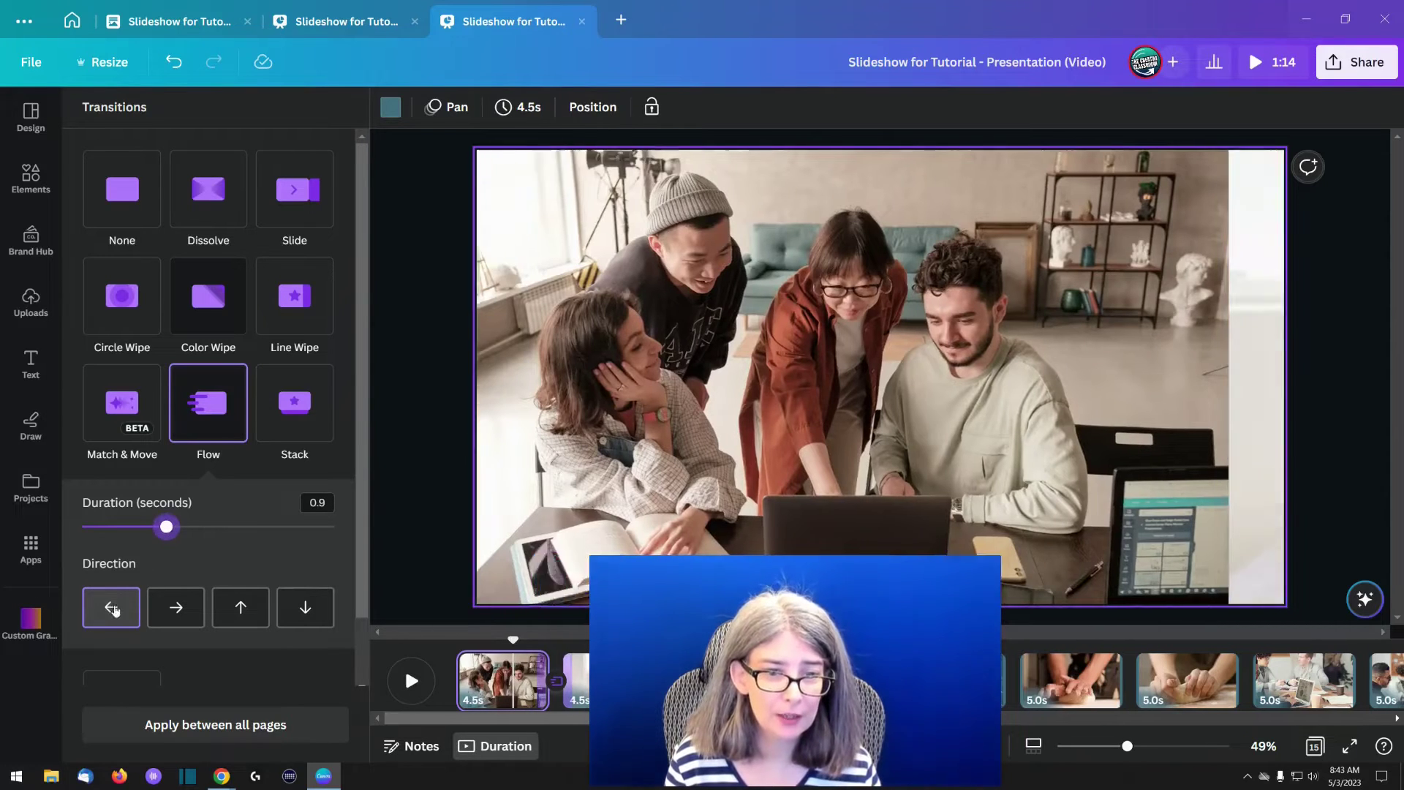
drag(175, 535, 197, 527)
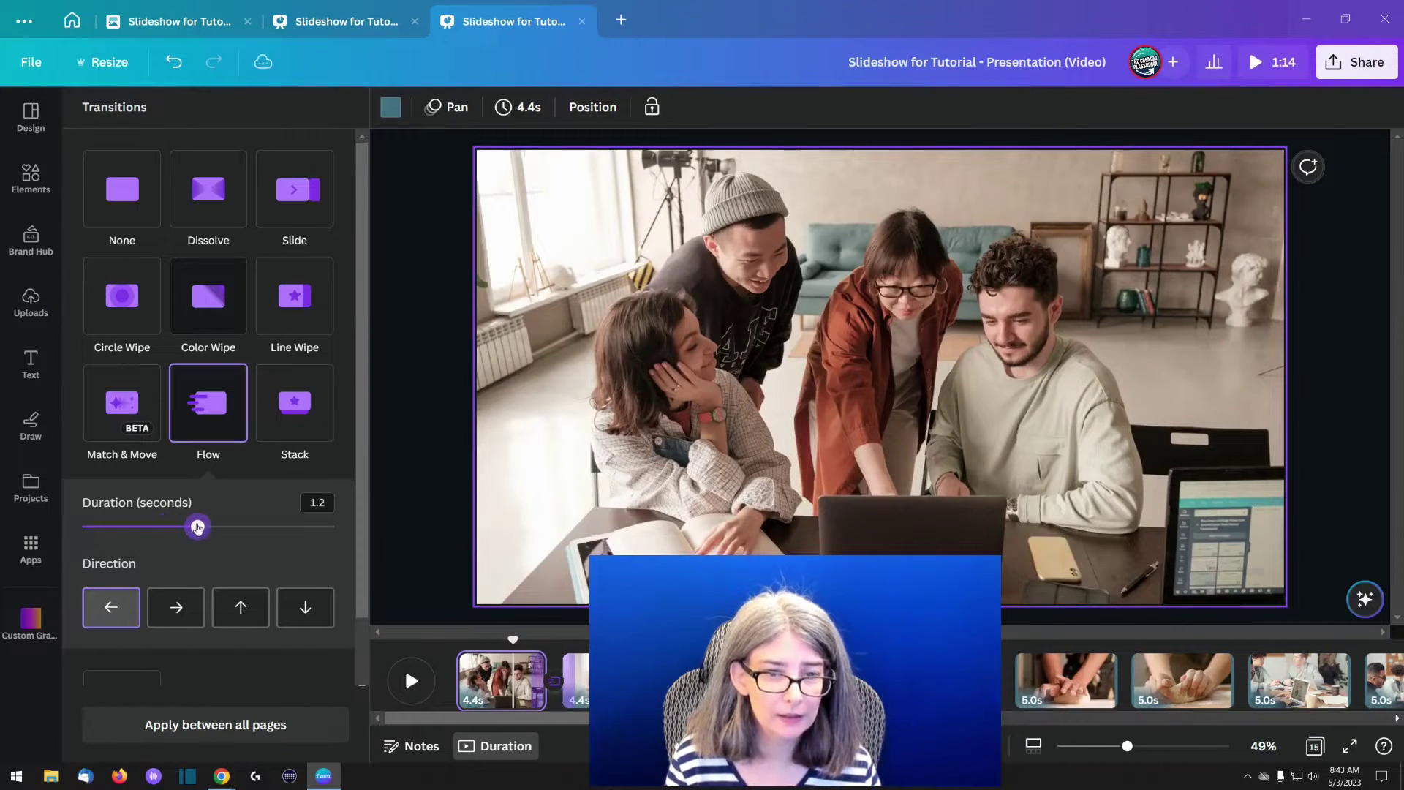
click(405, 680)
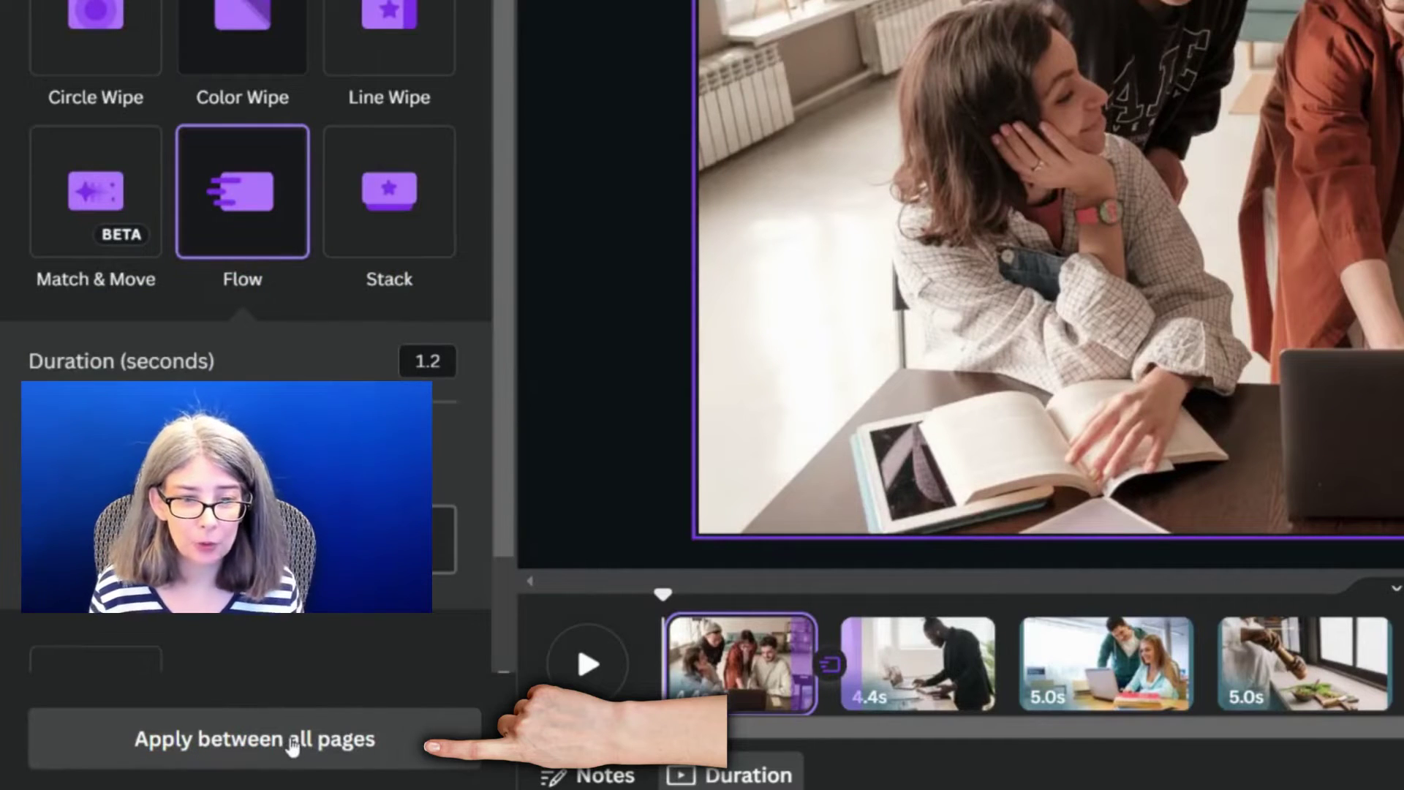
Apply the 1.2-second Flow transition between all pages and replay from the first slide.
click(293, 742)
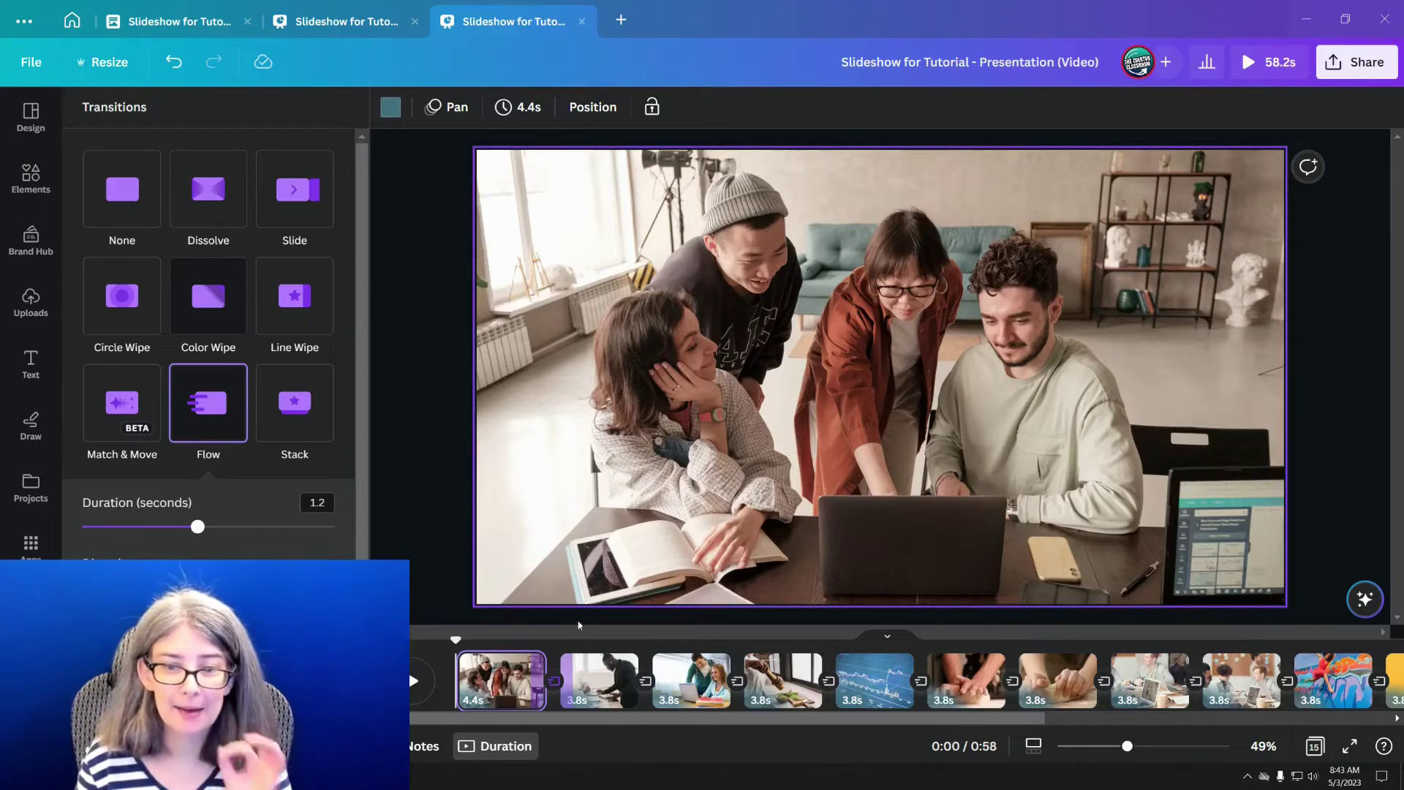
click(515, 687)
click(414, 683)
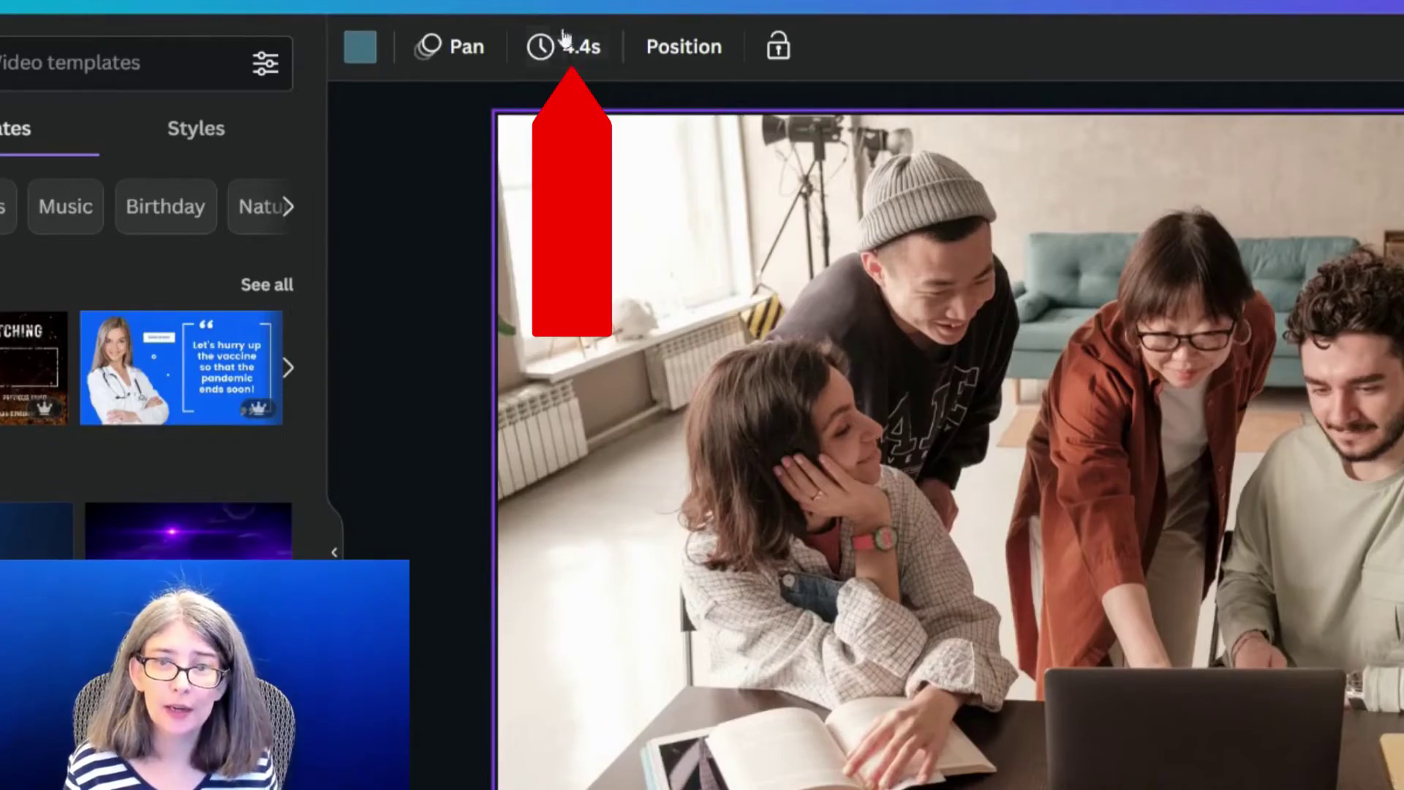
Set all slides to 2.0 seconds and make the slide 2–3 Flow transition run rightward.
click(569, 57)
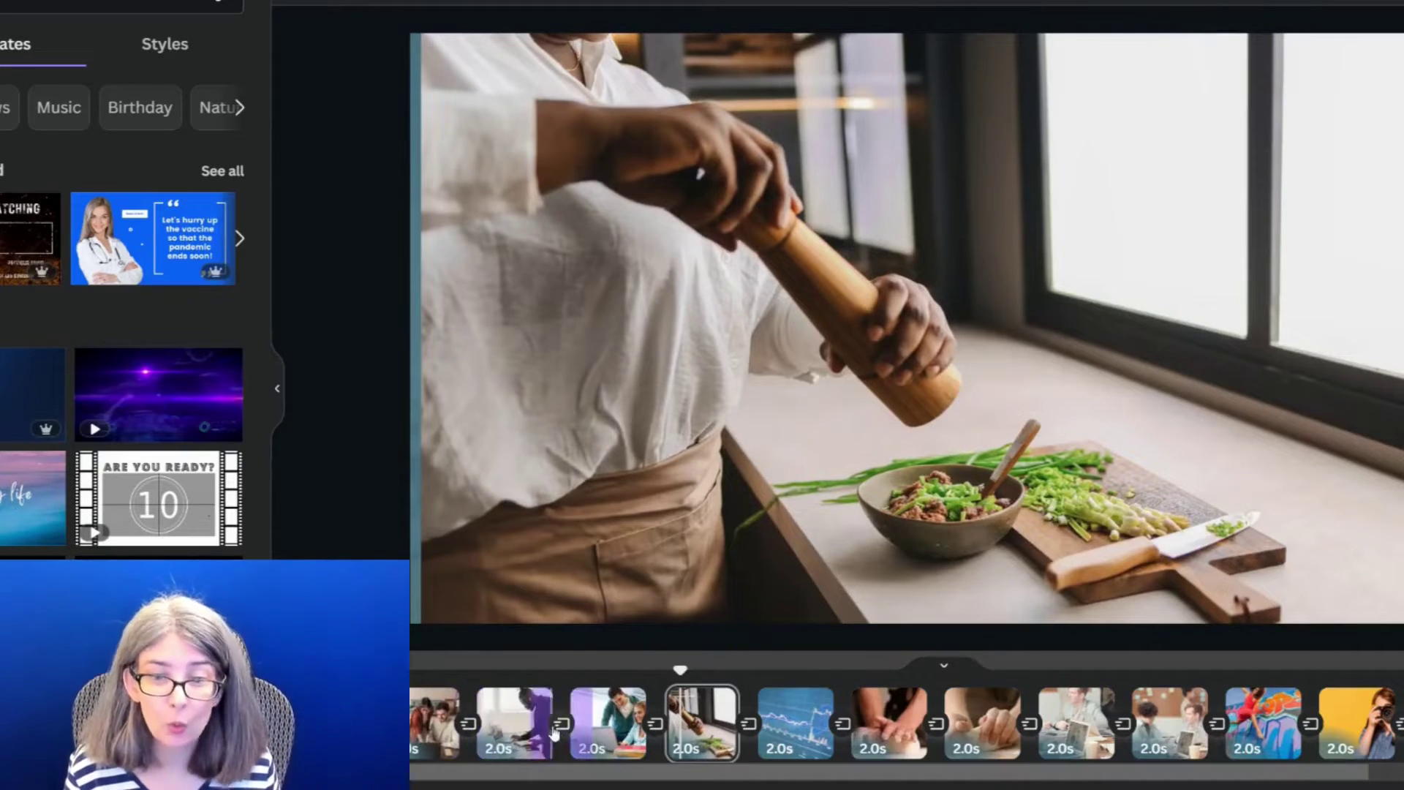
click(562, 725)
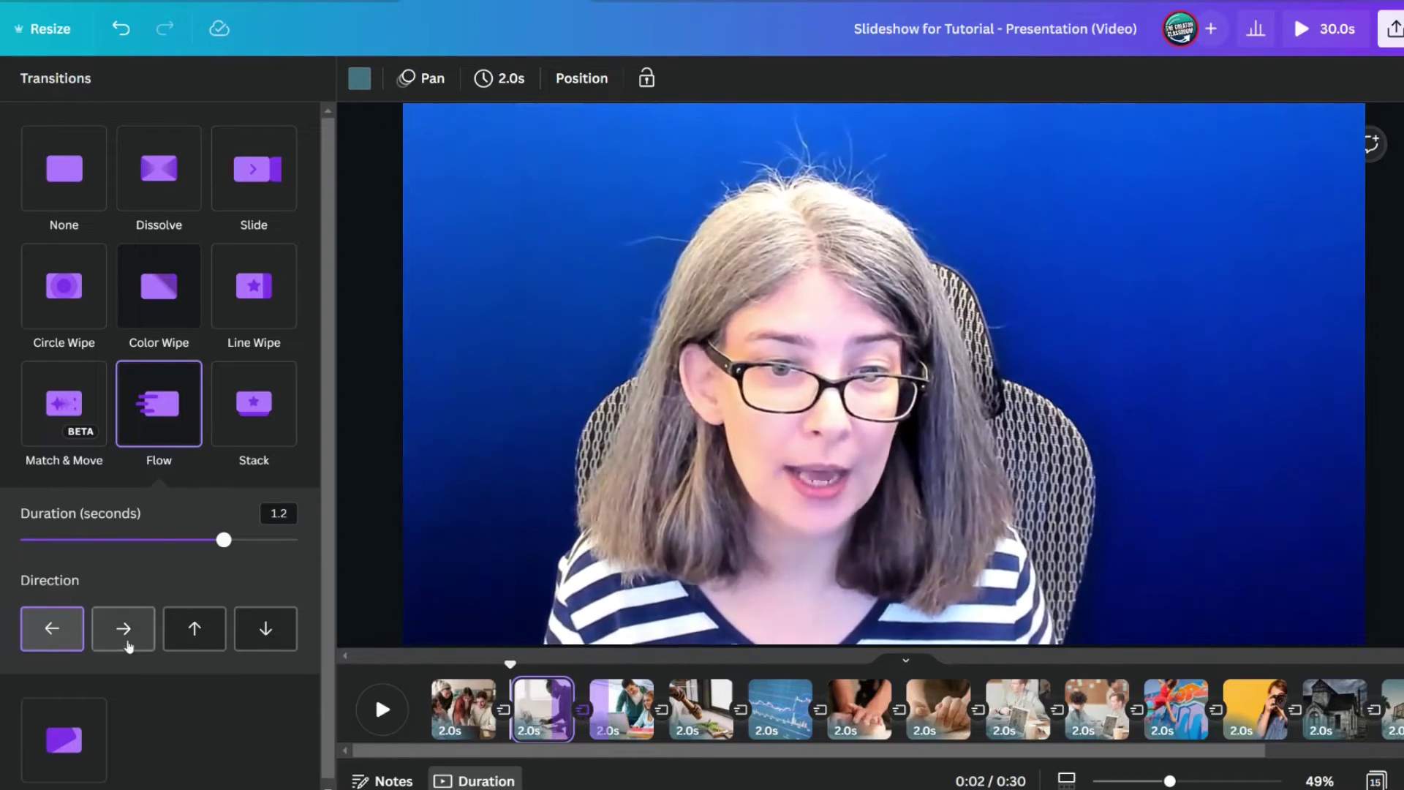
click(124, 635)
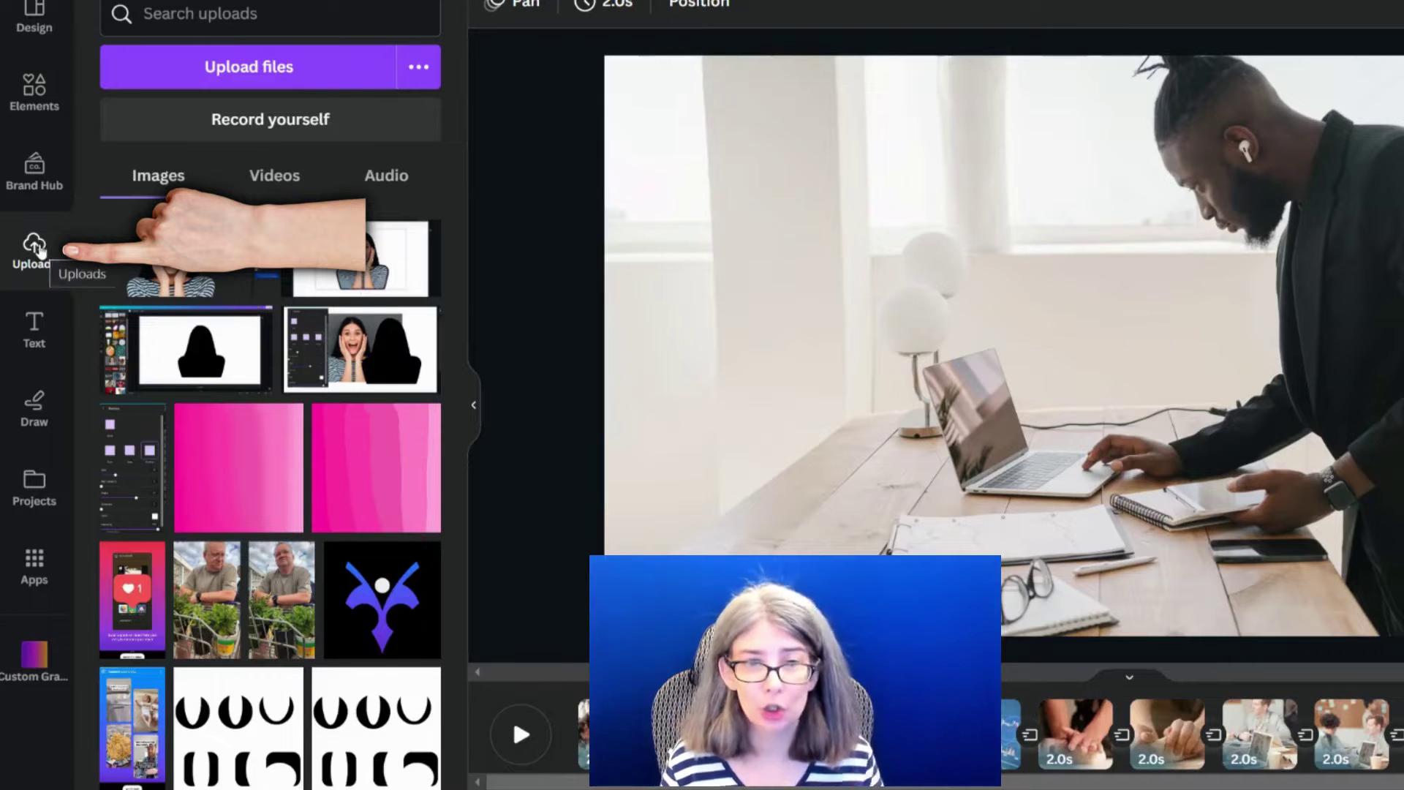
Add an uploaded audio track, align it with the video's start, and play it.
click(371, 177)
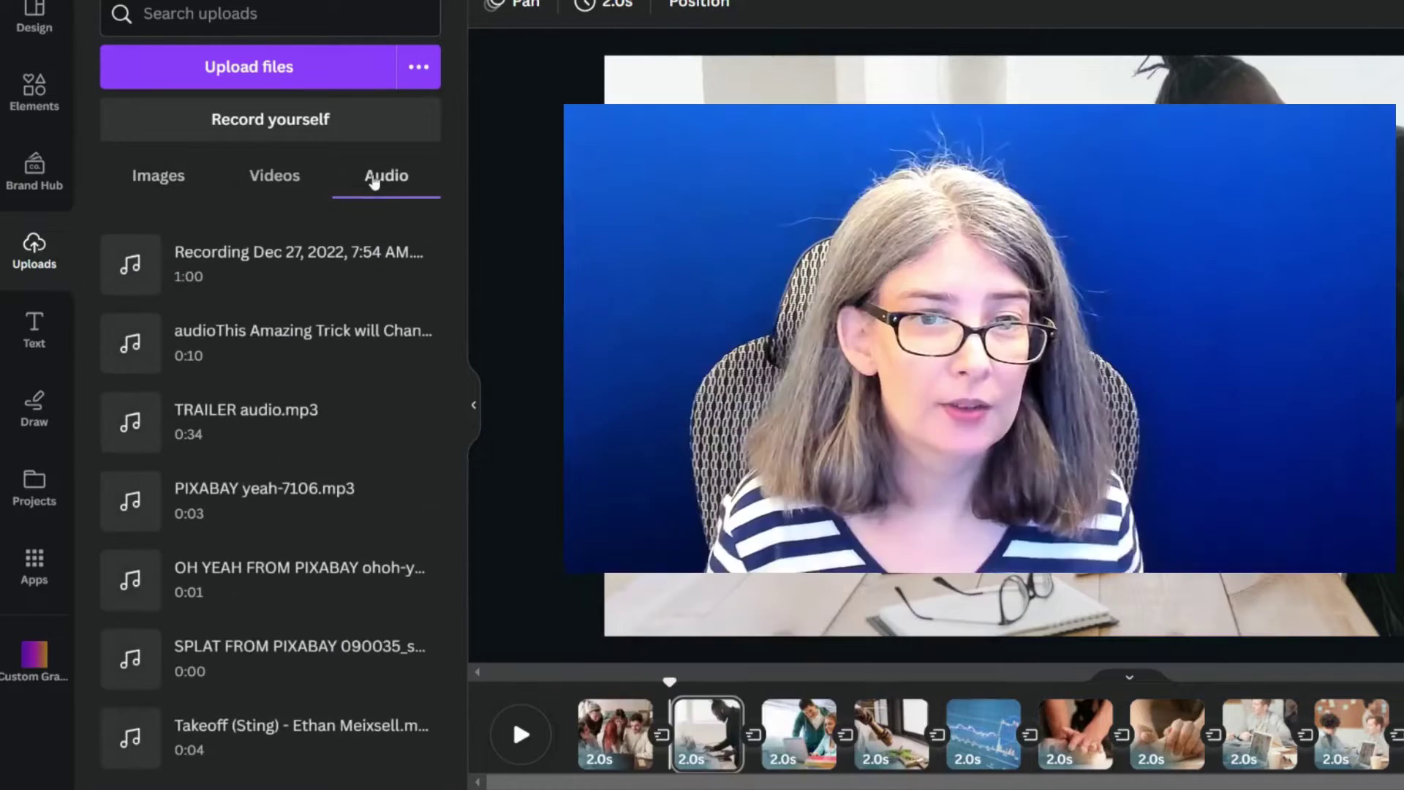
scroll(305, 445, down, 5)
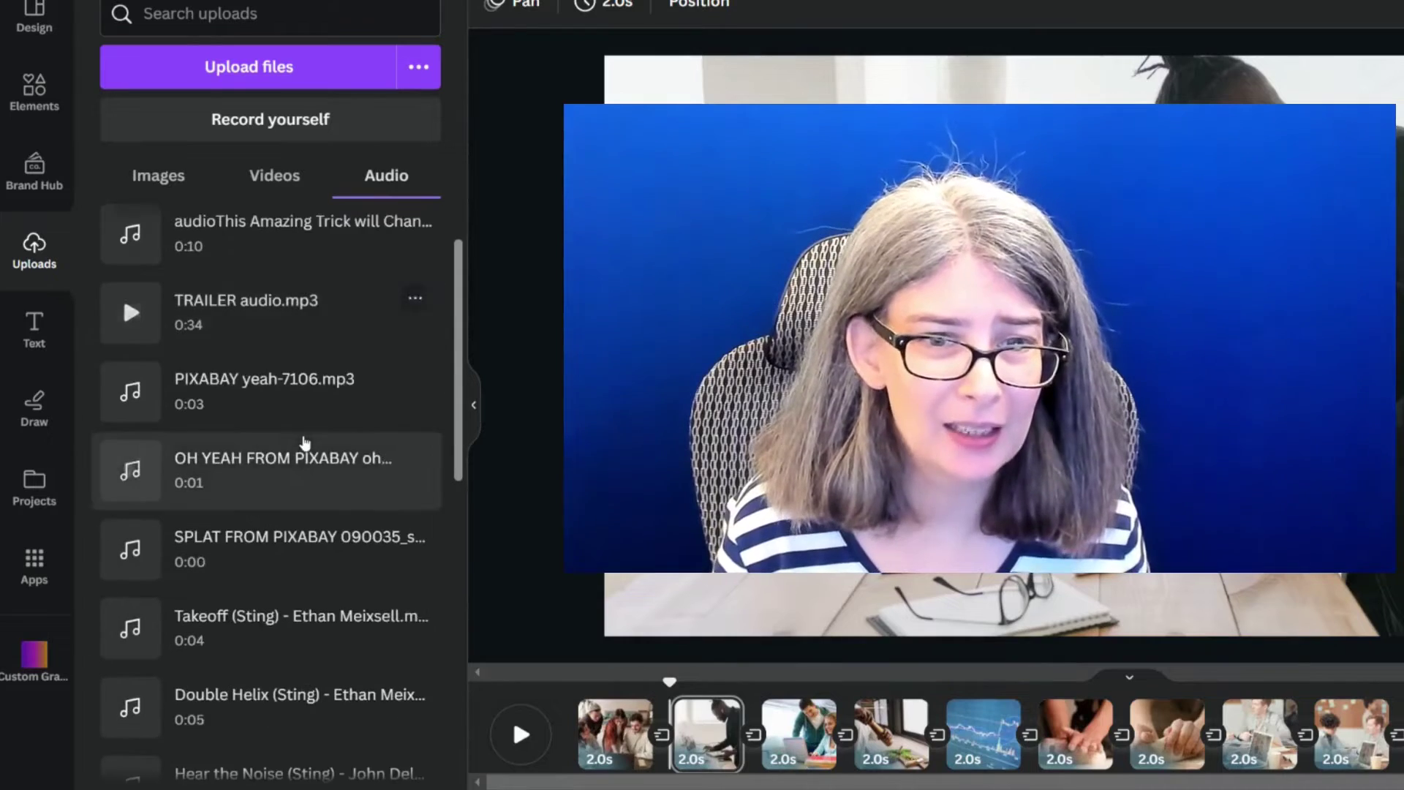
scroll(304, 442, down, 3)
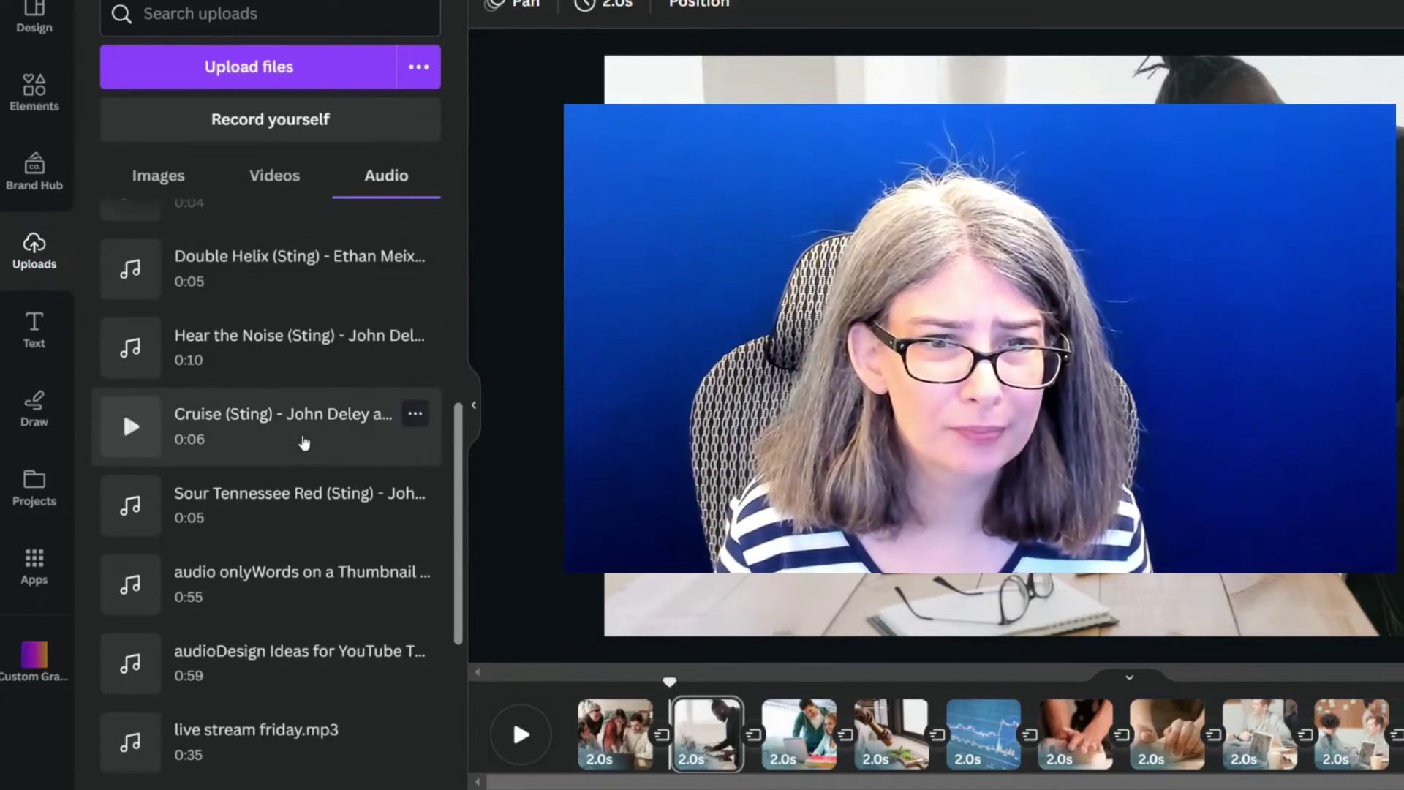
scroll(304, 442, down, 5)
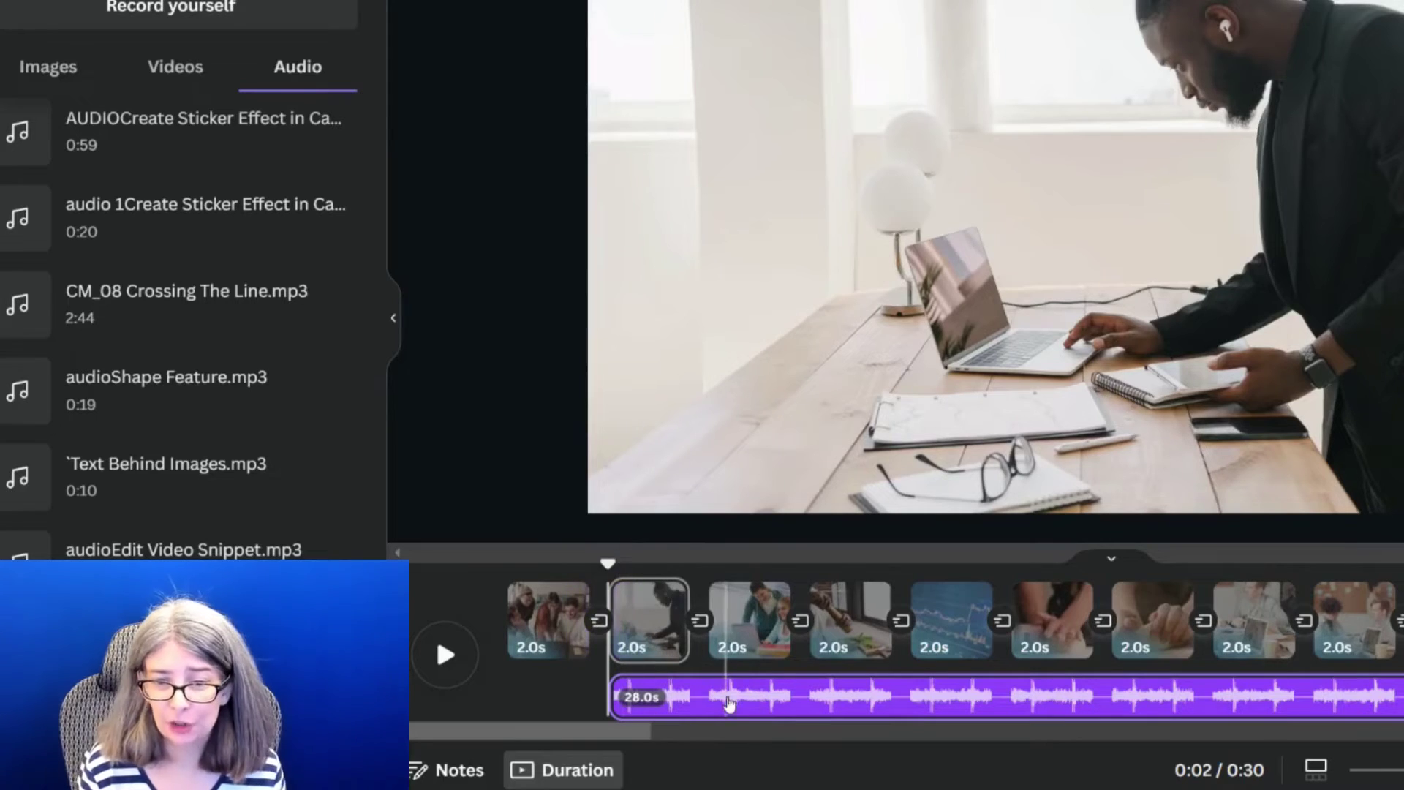
drag(730, 704, 596, 699)
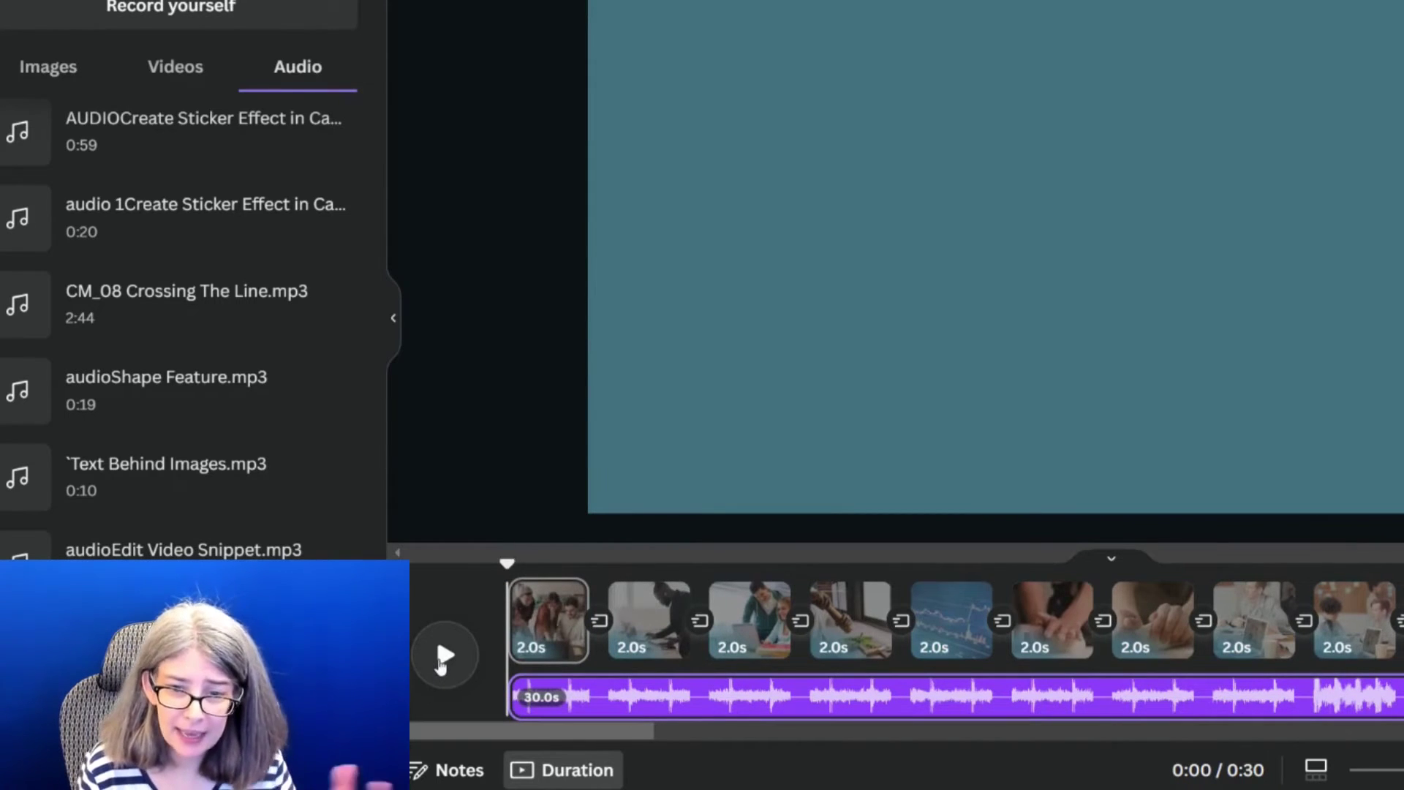
click(443, 655)
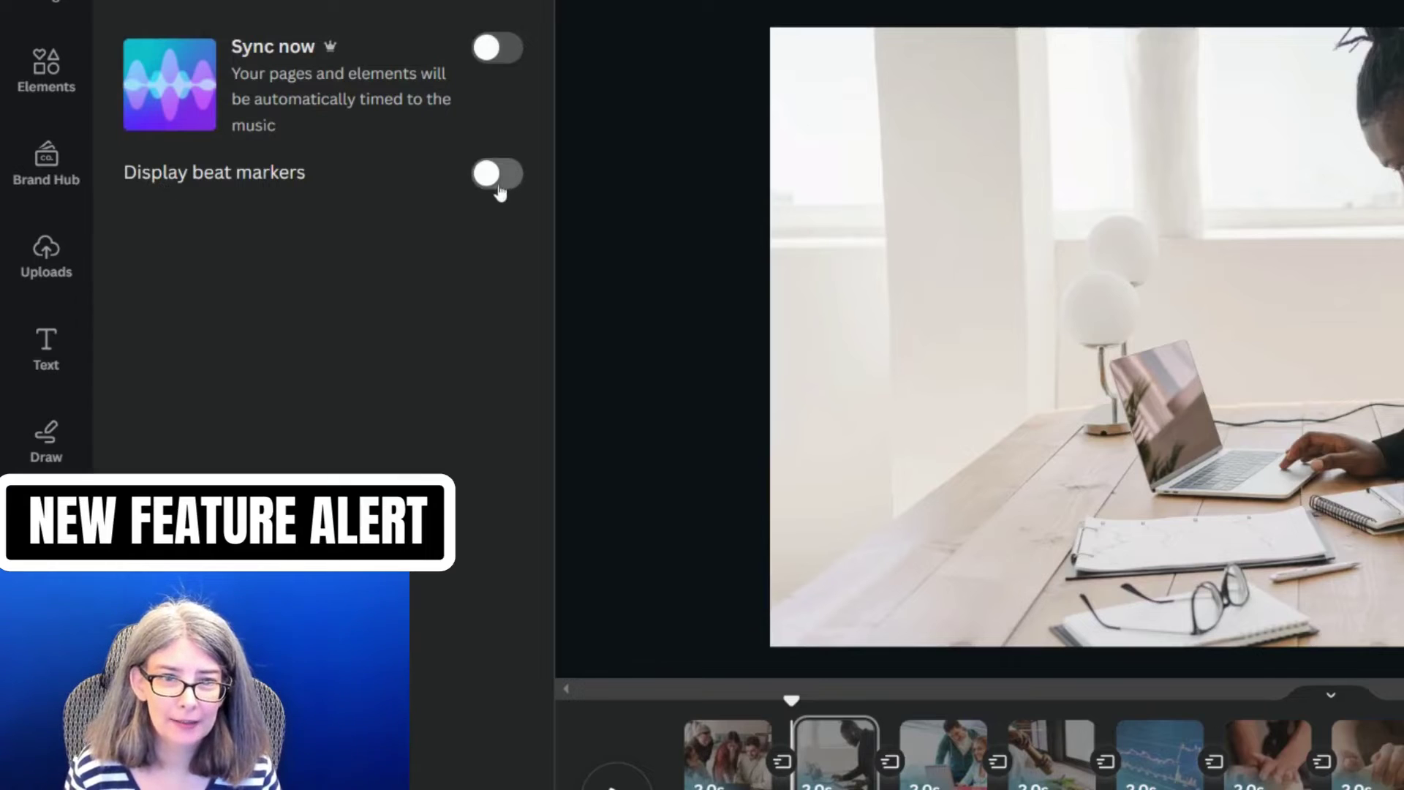
Show beat markers, play the synced video, and retime slides to 1.8 s and 3.2 s.
click(502, 179)
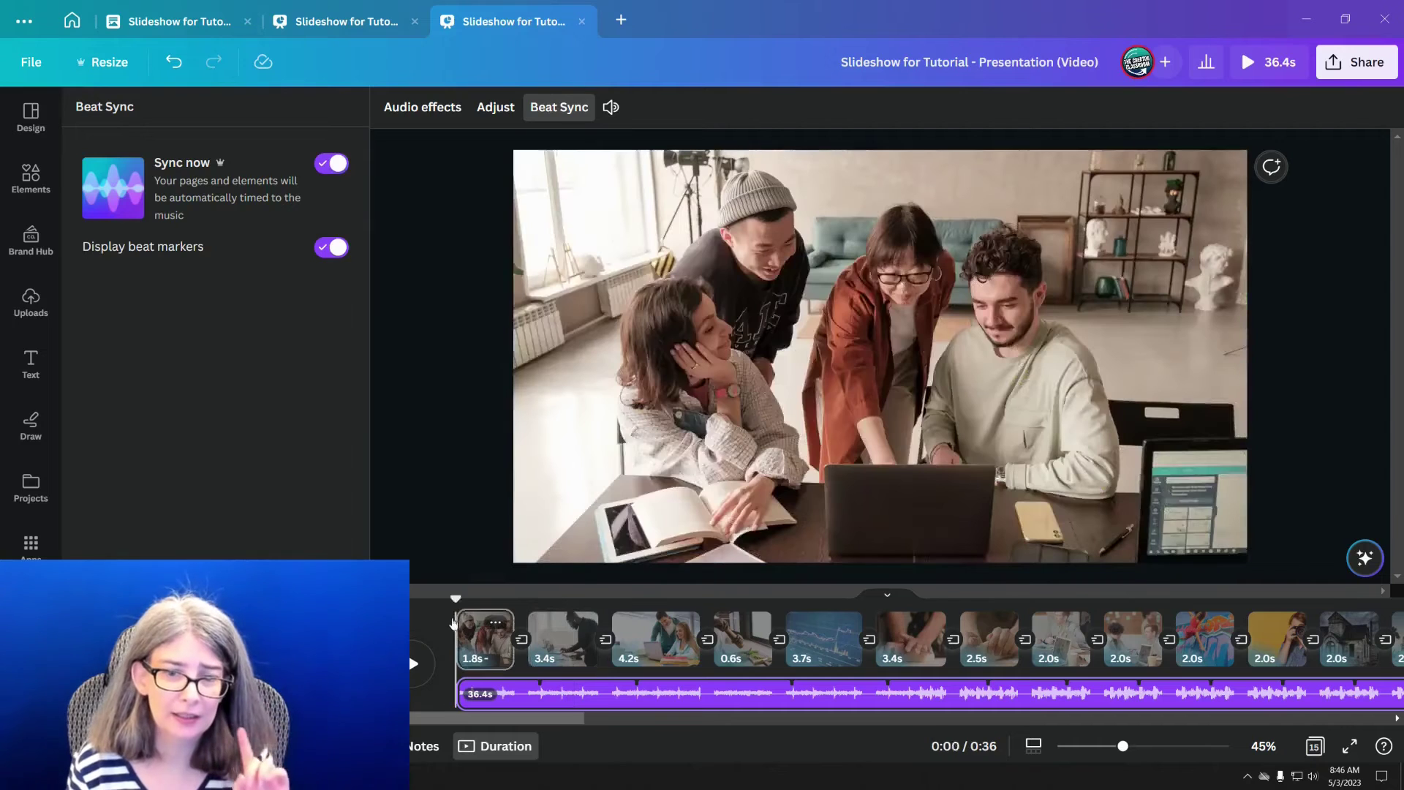
click(414, 666)
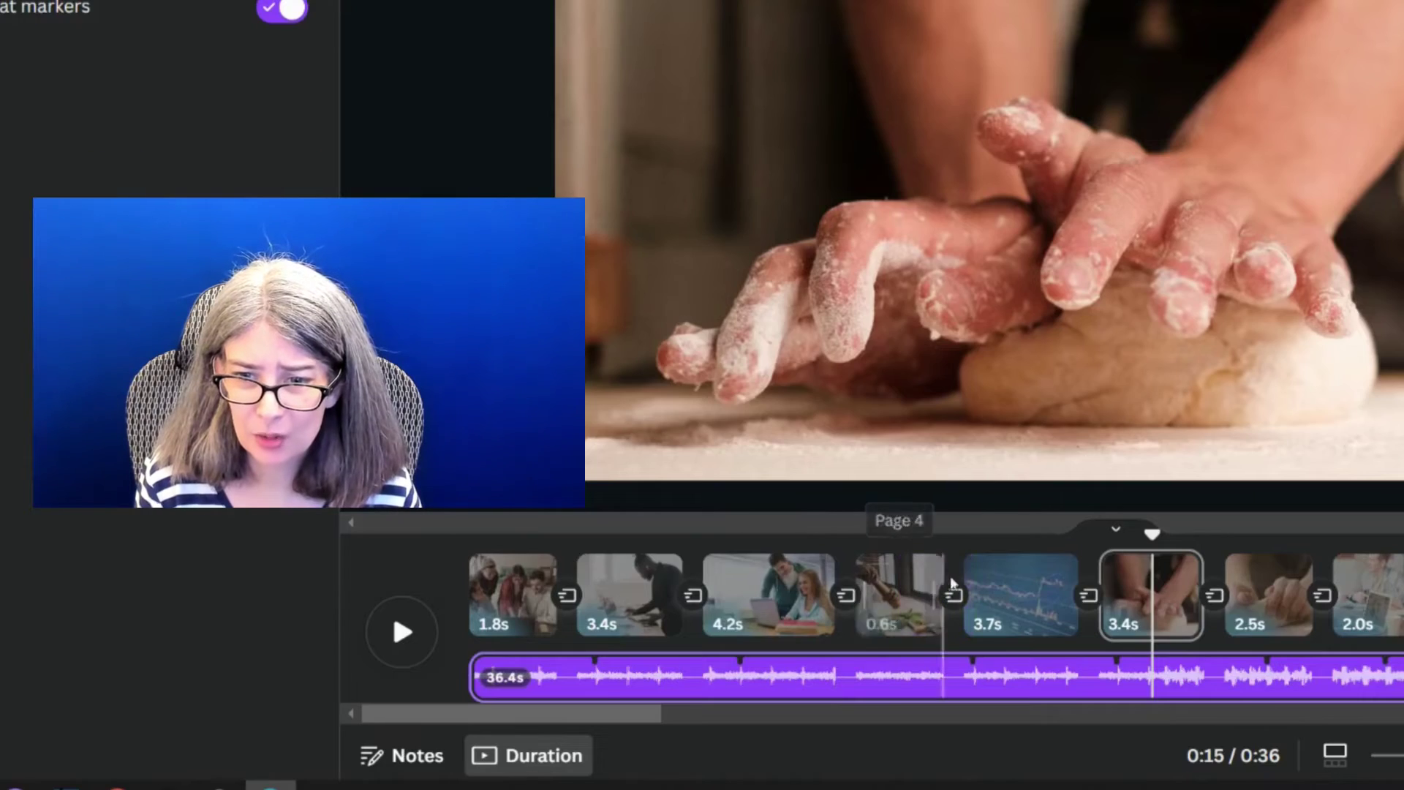
drag(774, 638, 795, 629)
drag(977, 579, 941, 582)
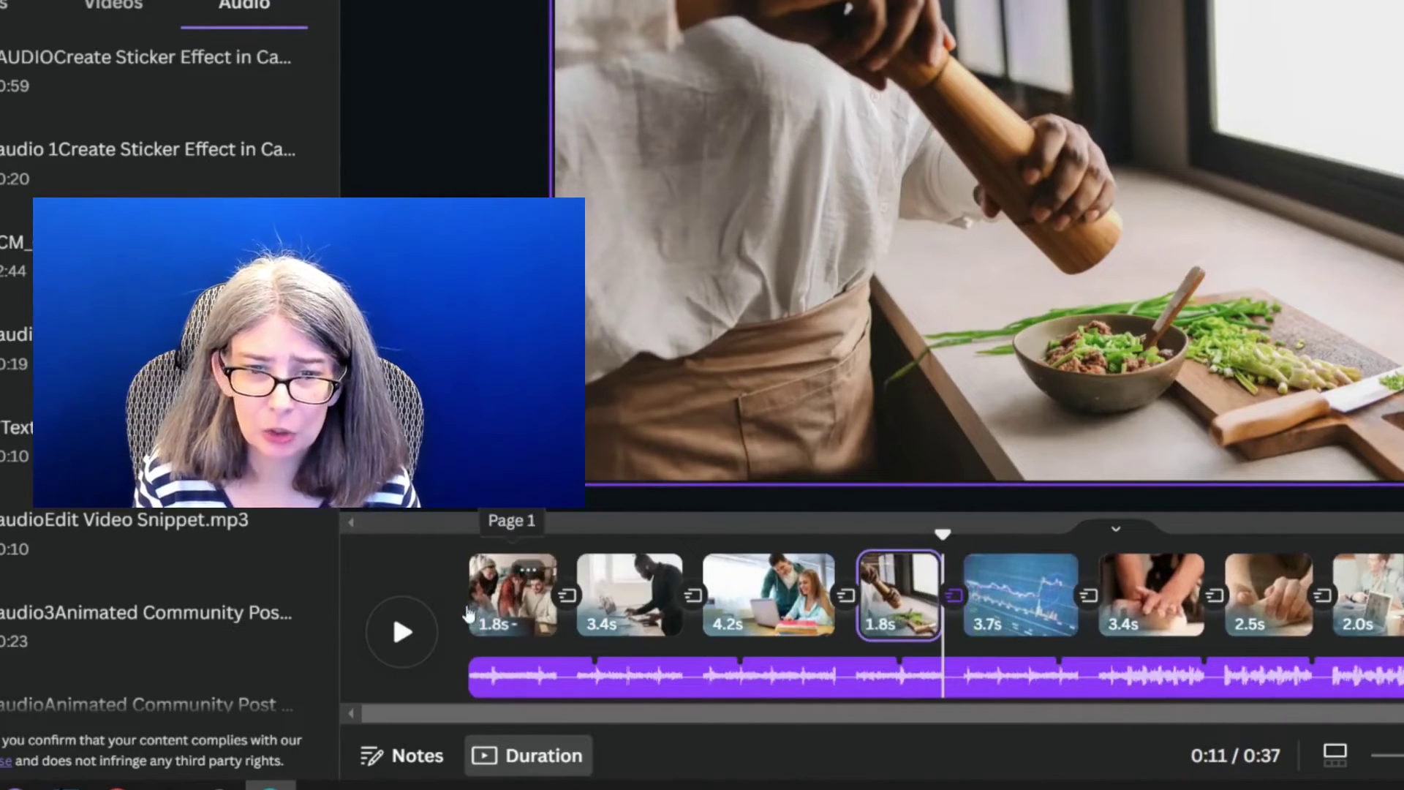
click(512, 594)
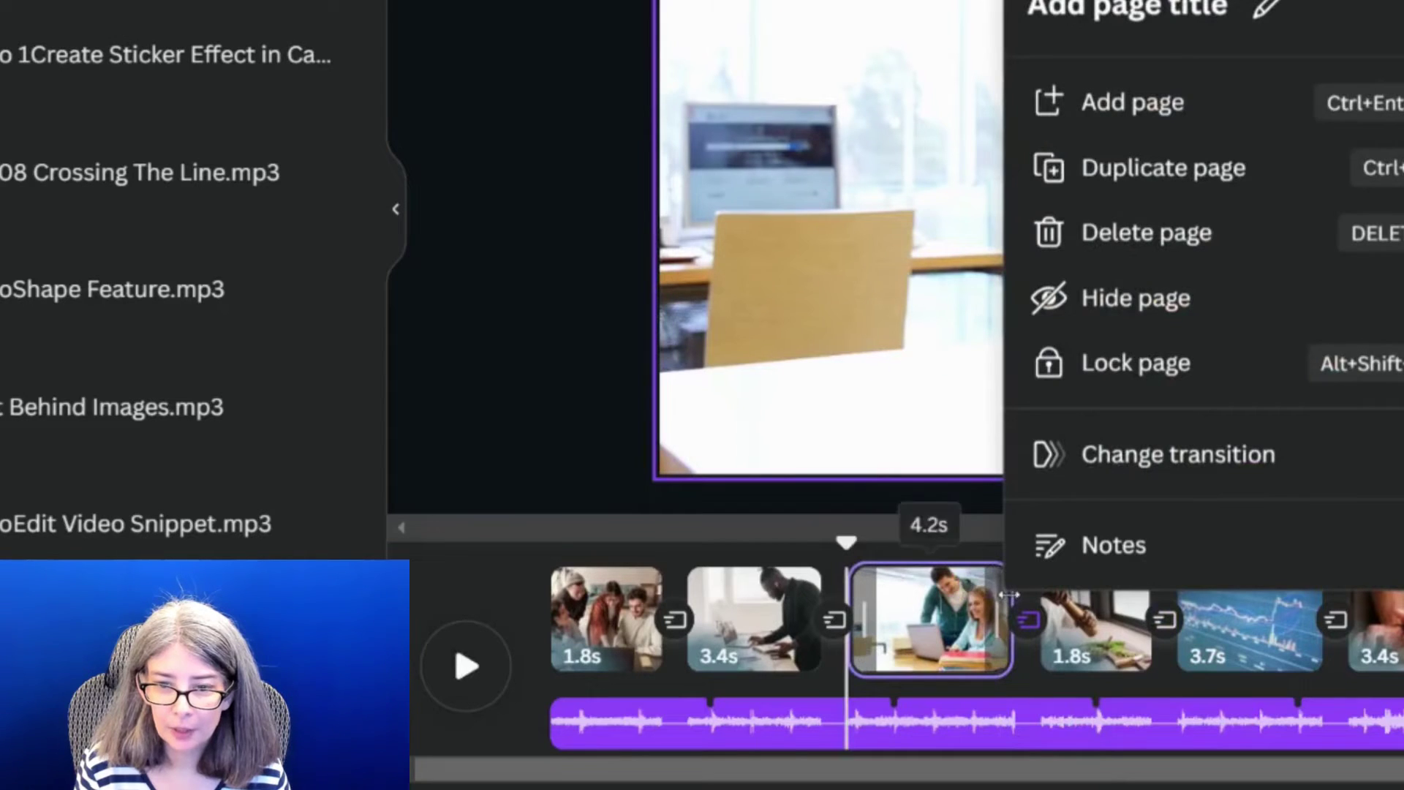
drag(1010, 596, 969, 592)
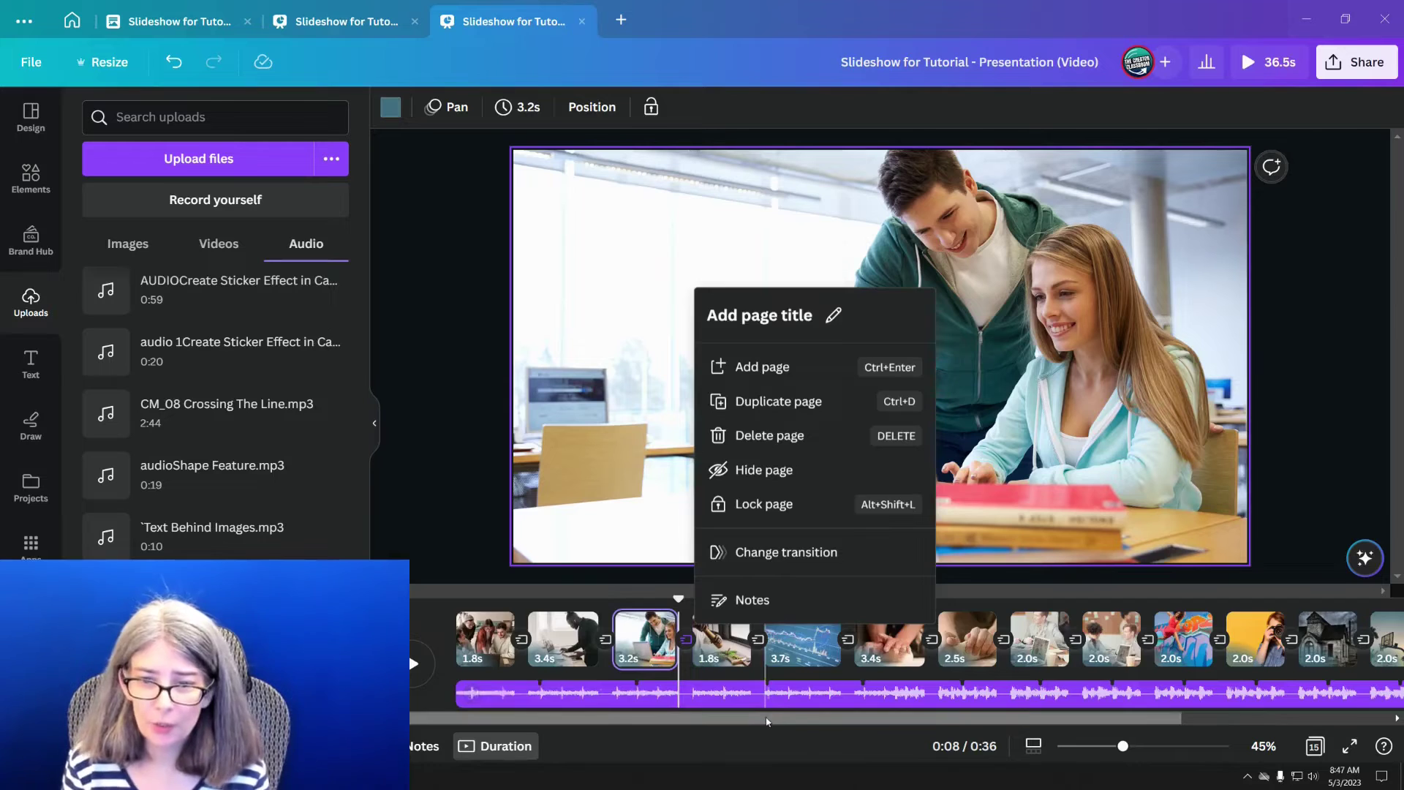
drag(767, 722, 950, 722)
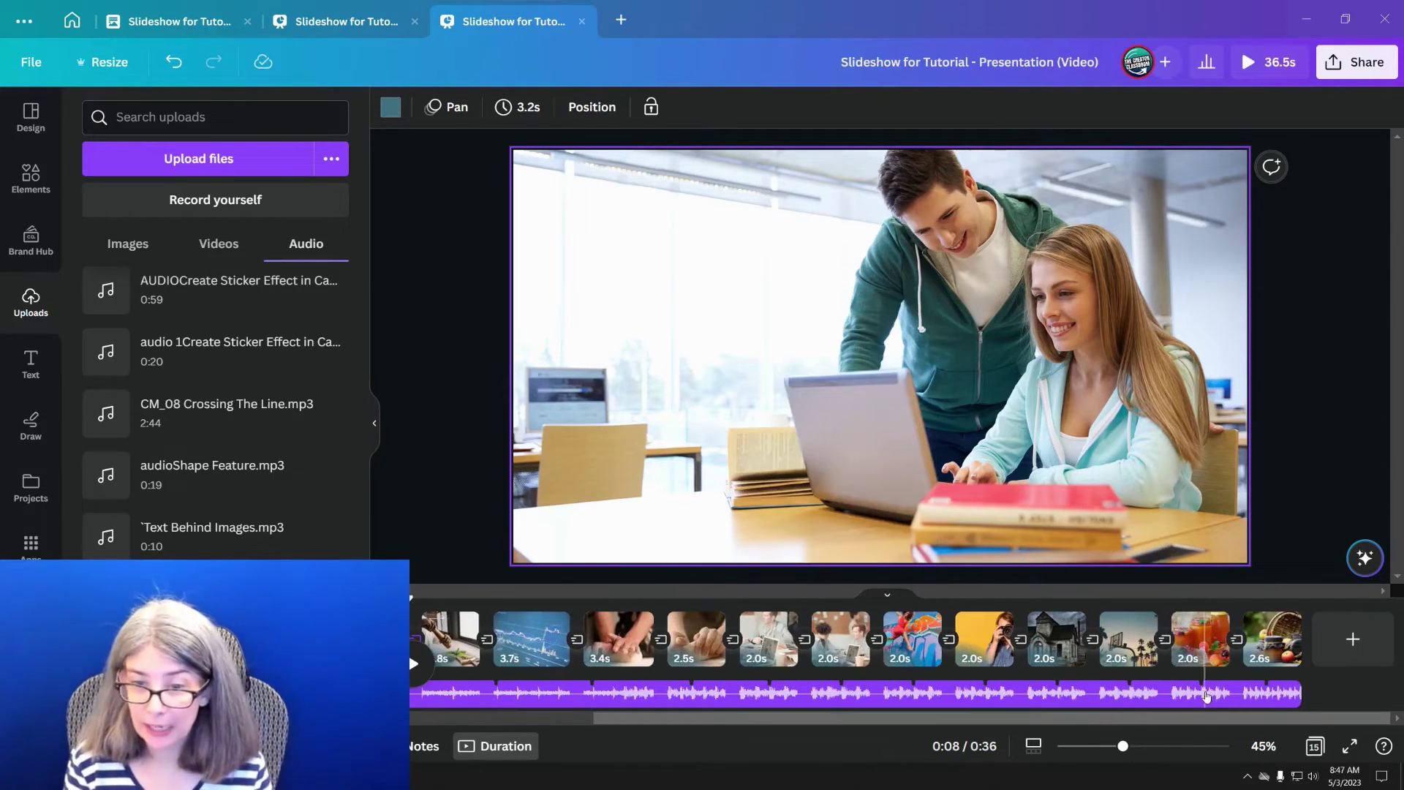
Download all 15 pages as a 1080p MP4 video.
click(1327, 180)
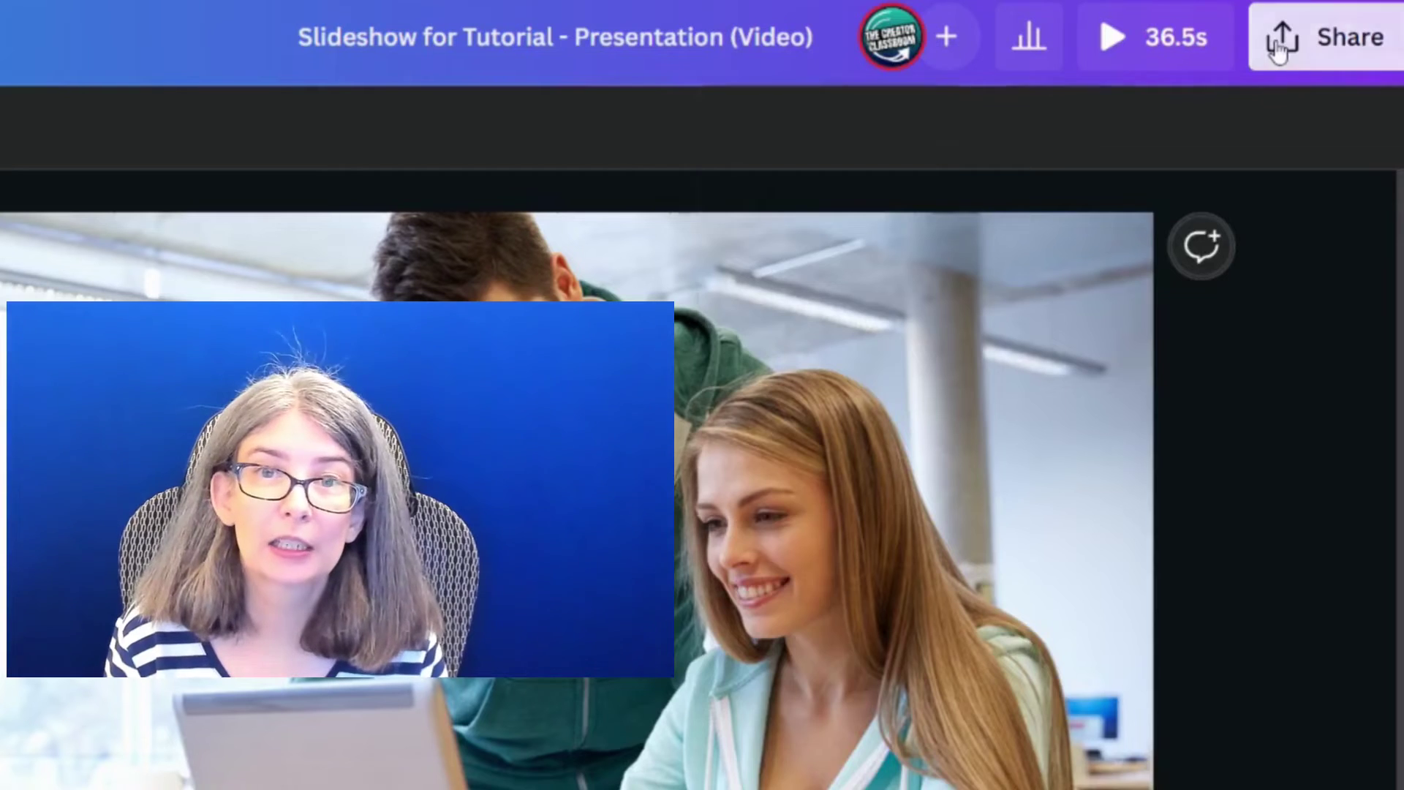
click(1332, 64)
click(1156, 506)
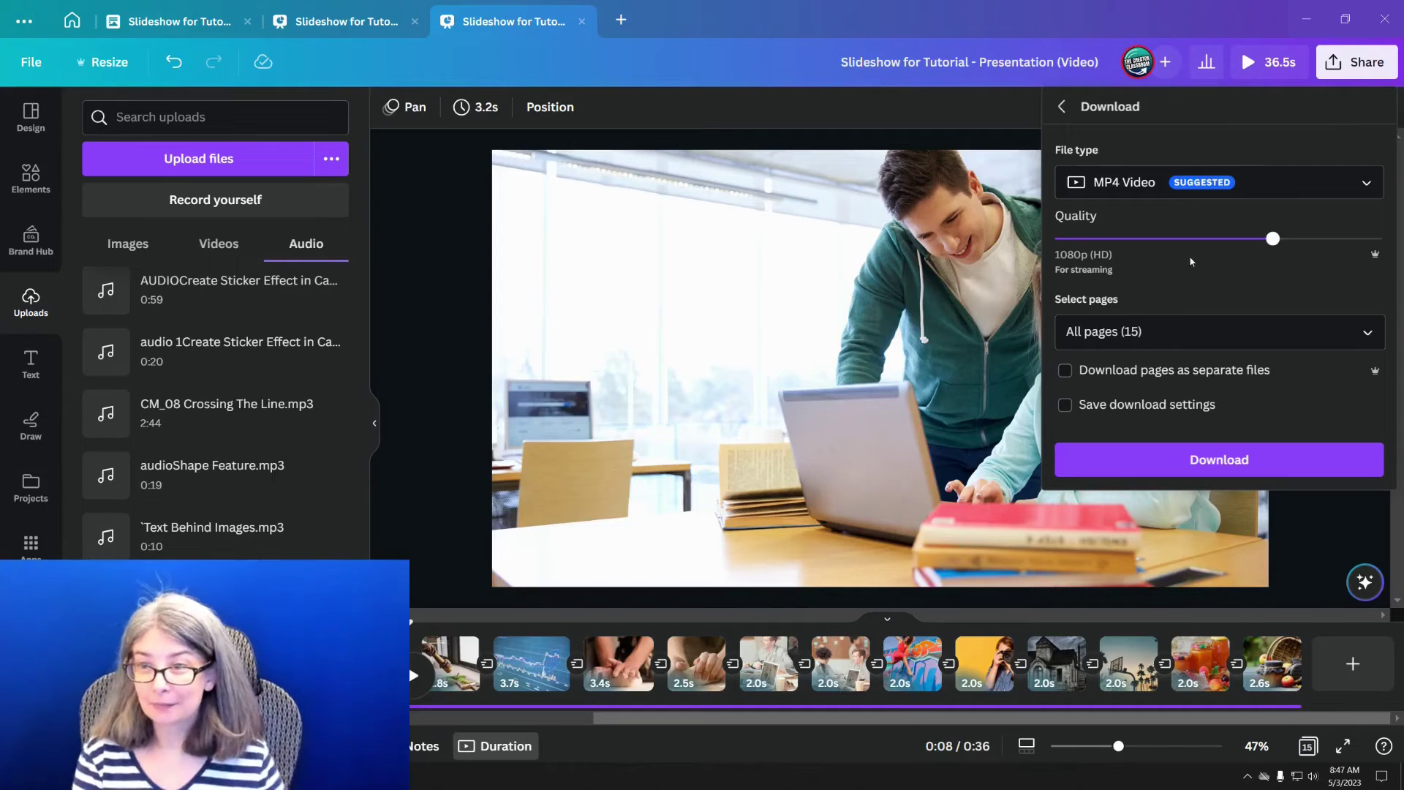
click(1229, 468)
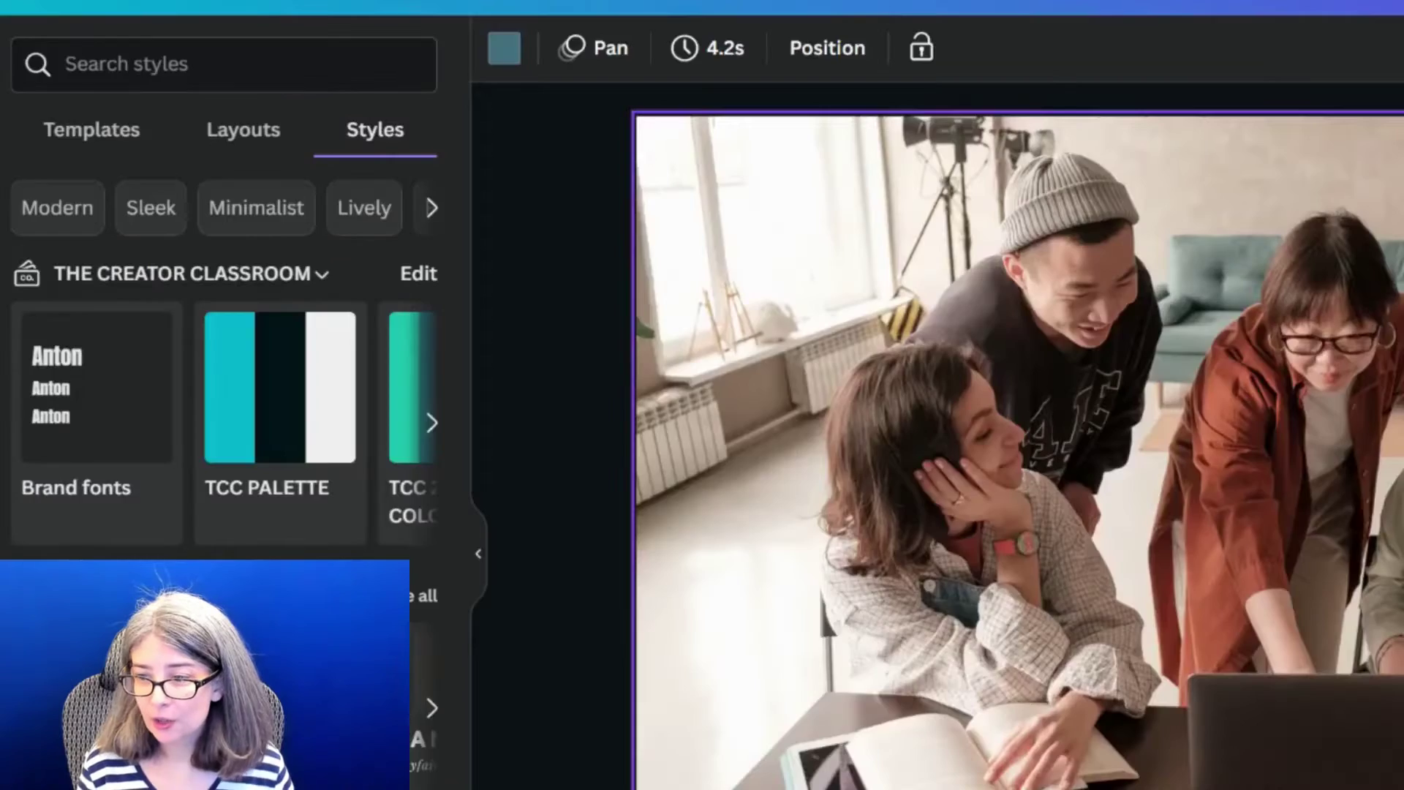
Show the pages in grid view and select all 15 slides.
click(1248, 768)
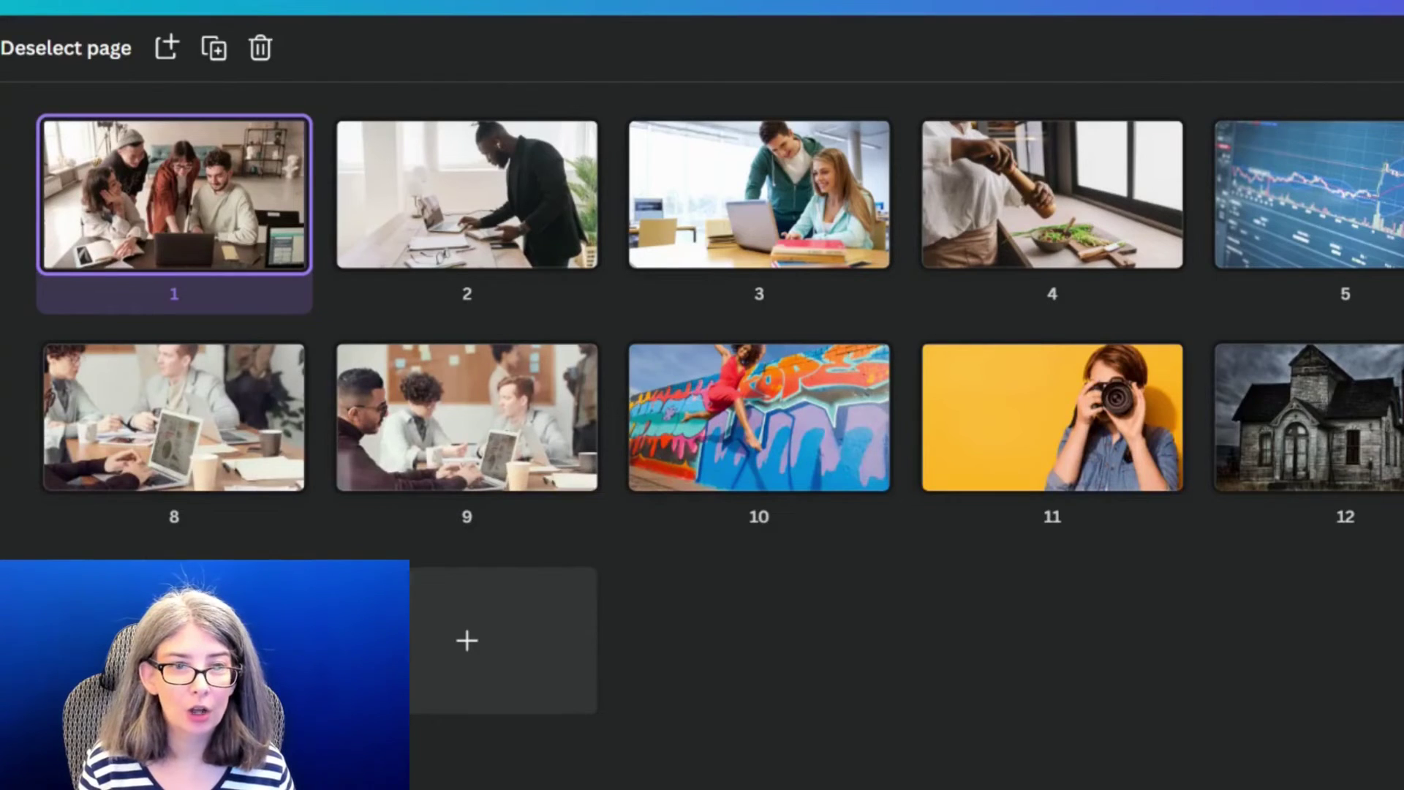
key(ctrl+a)
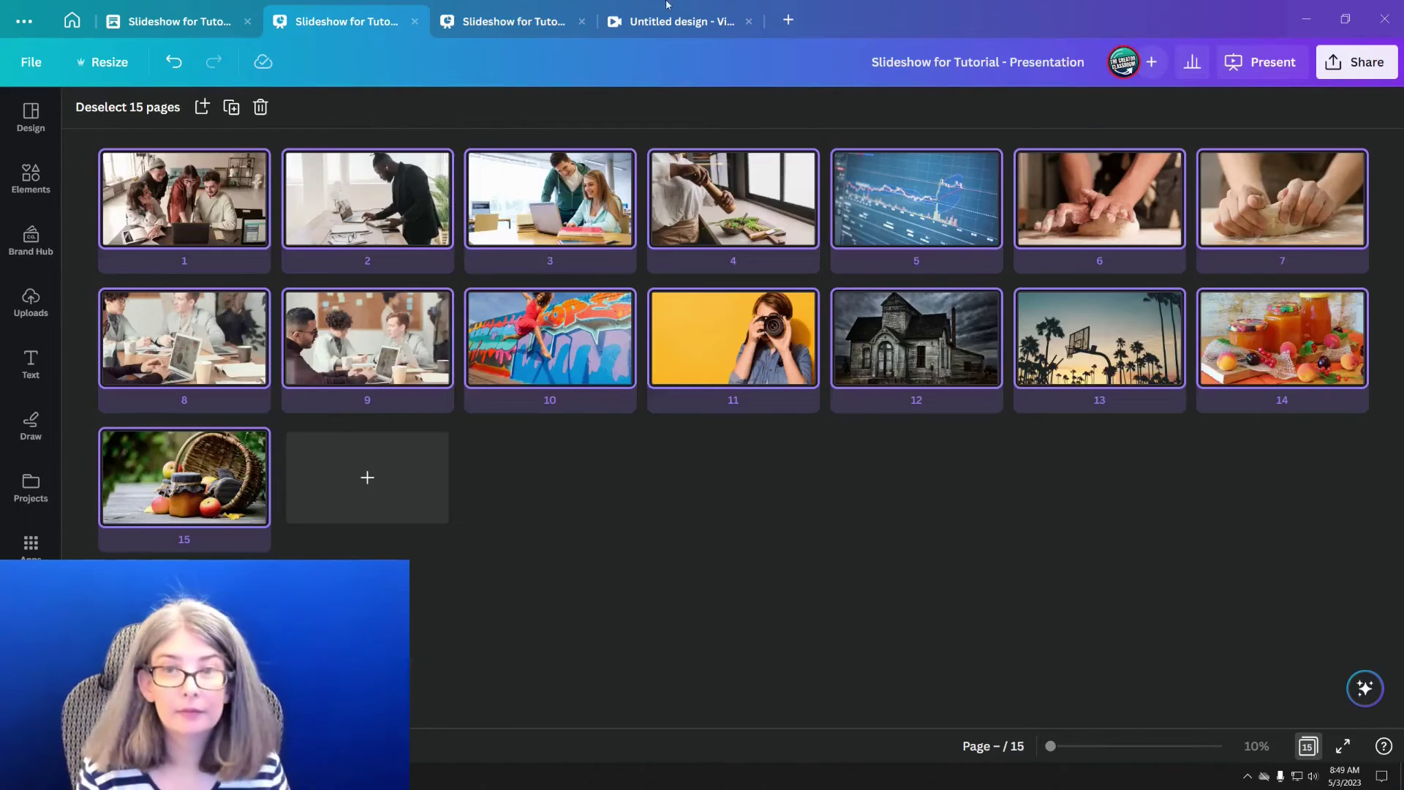
Paste the 15 slides into the untitled video design after its blank first page.
click(667, 6)
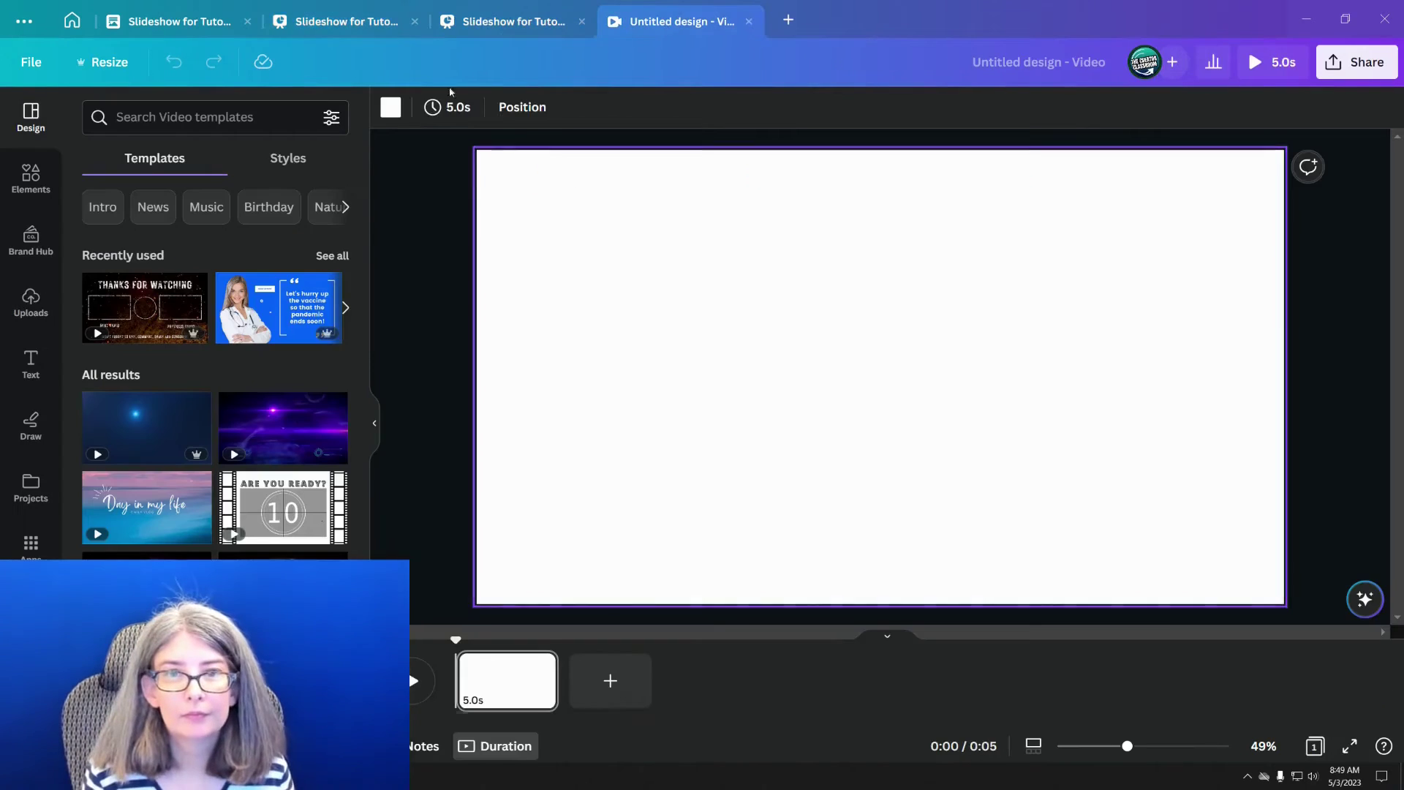
key(ctrl+v)
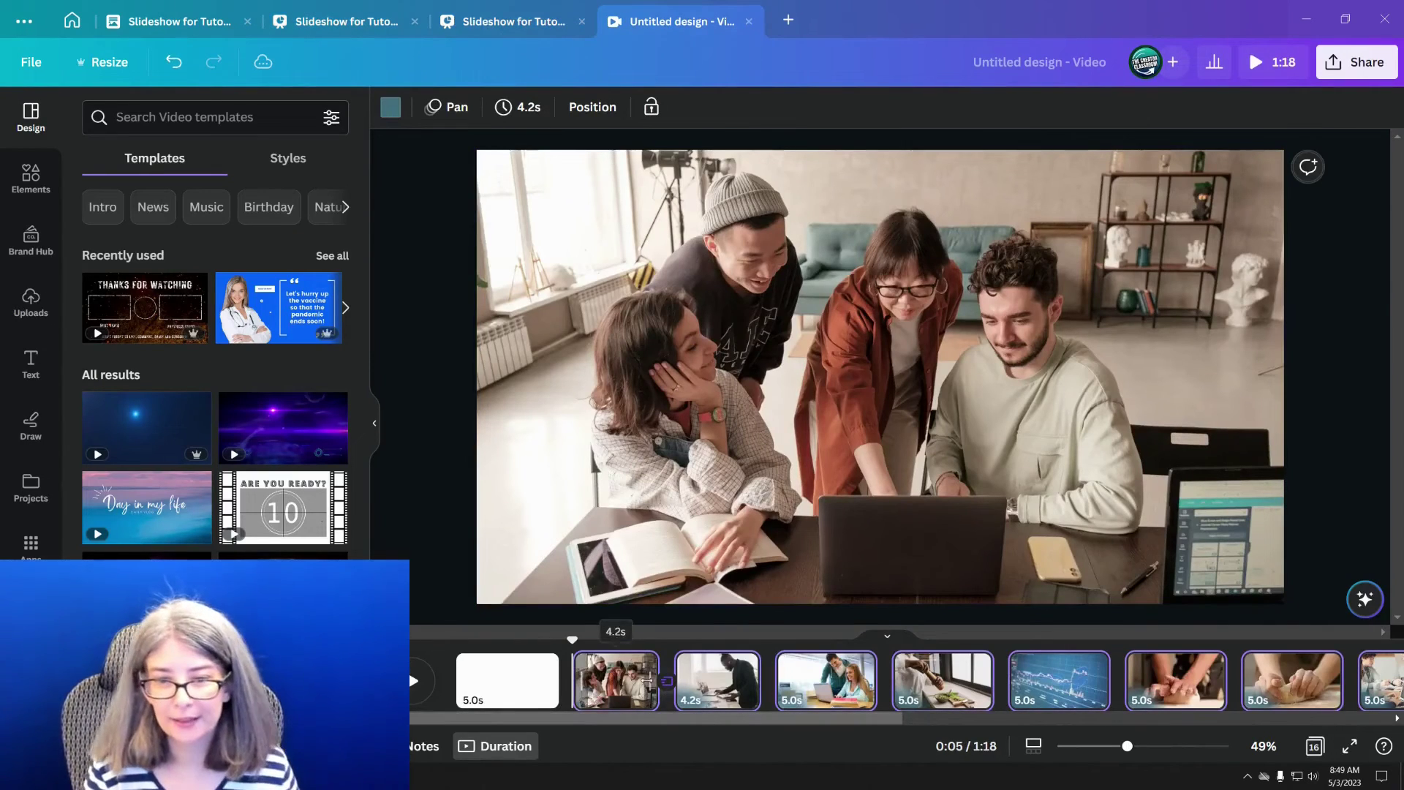